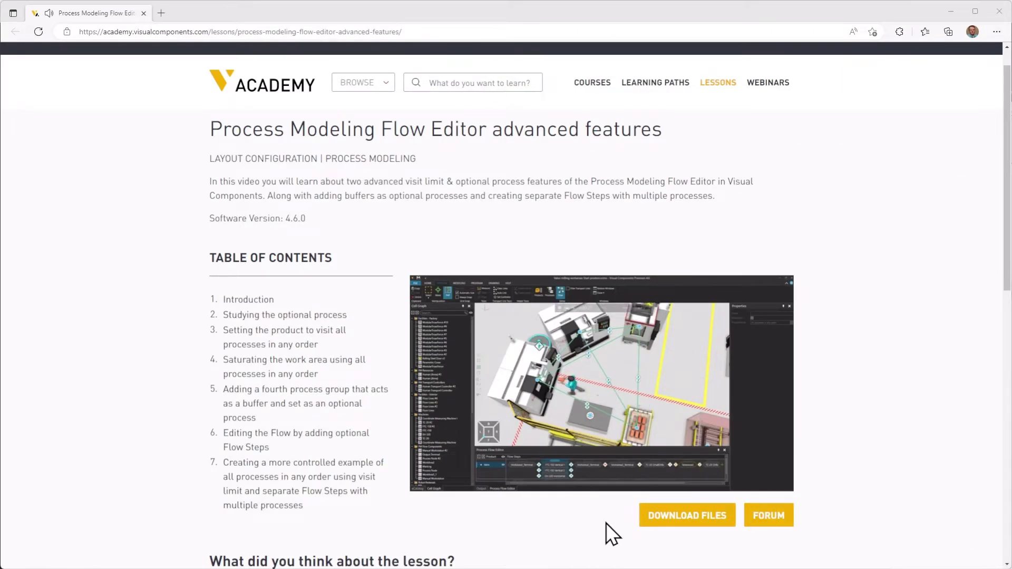
Step: Download the lesson's example files and bring up the Yaskawa Robot connection's options
{"action": "left_click", "coordinate": [676, 521]}
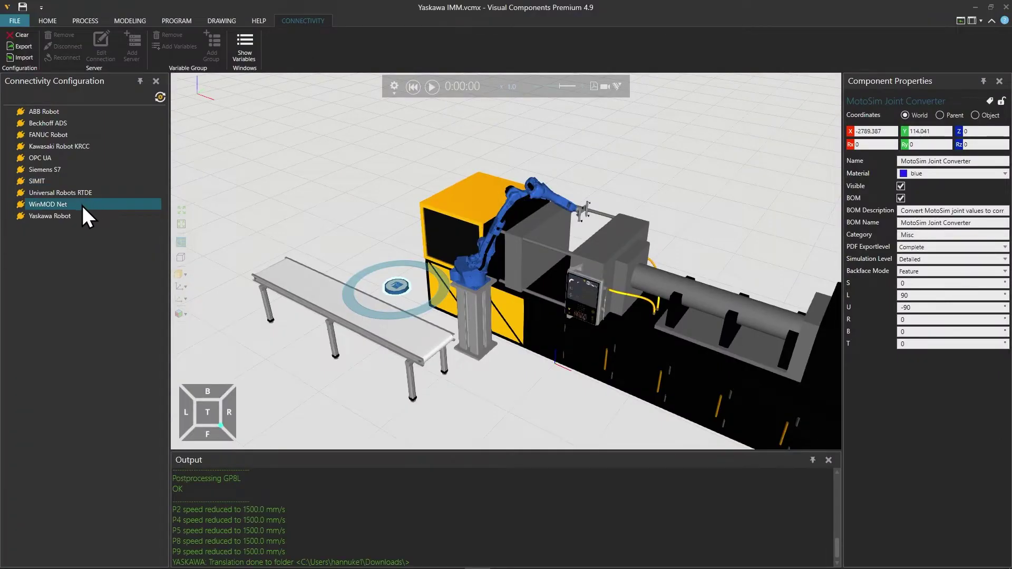
{"action": "left_click", "coordinate": [71, 214]}
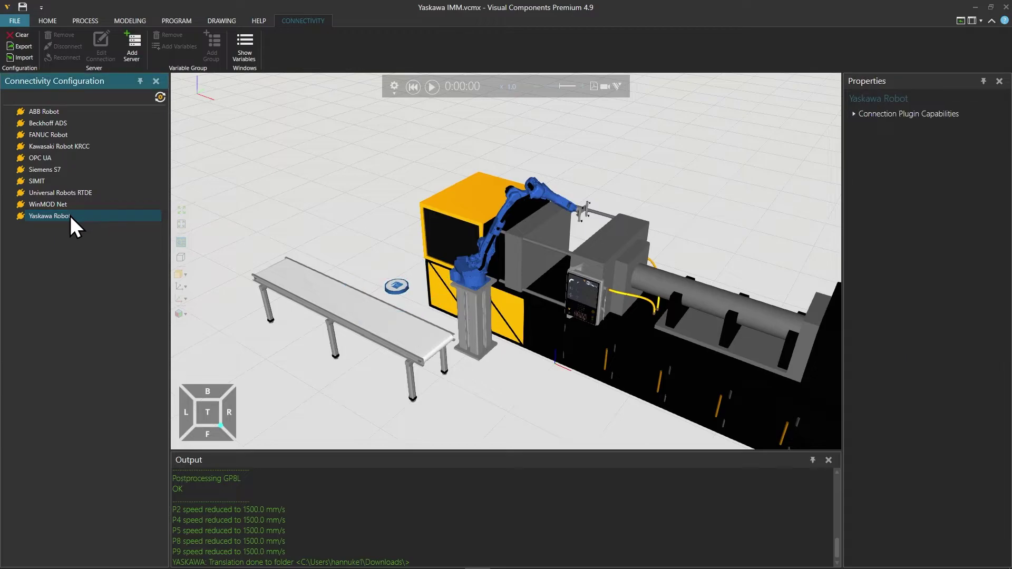
{"action": "right_click", "coordinate": [70, 216]}
Step: Add a Yaskawa server, then select all jobs HOME, MAIN, PICK, PLACE for loading from external memory
{"action": "left_click", "coordinate": [113, 224]}
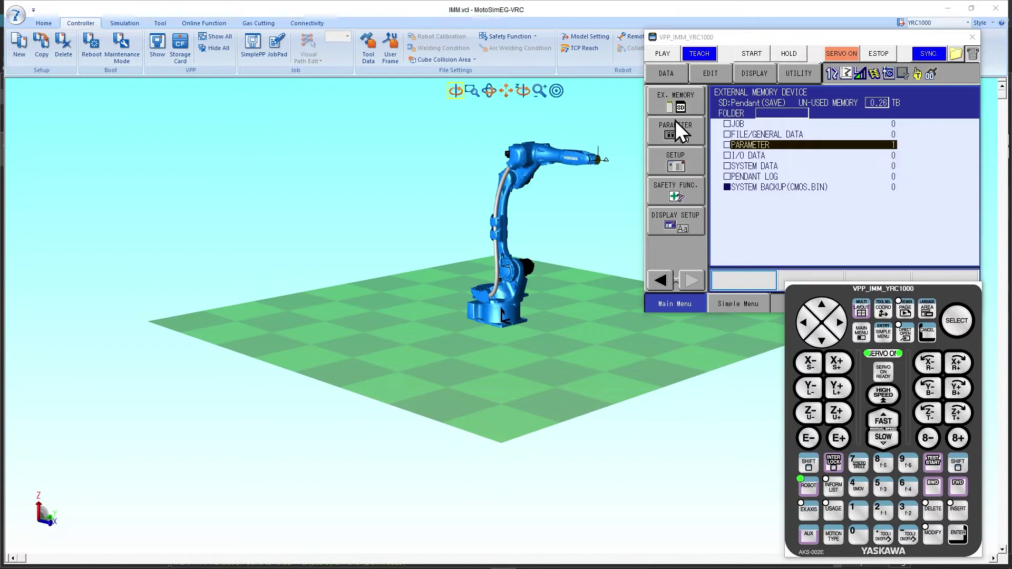
{"action": "left_click", "coordinate": [677, 103]}
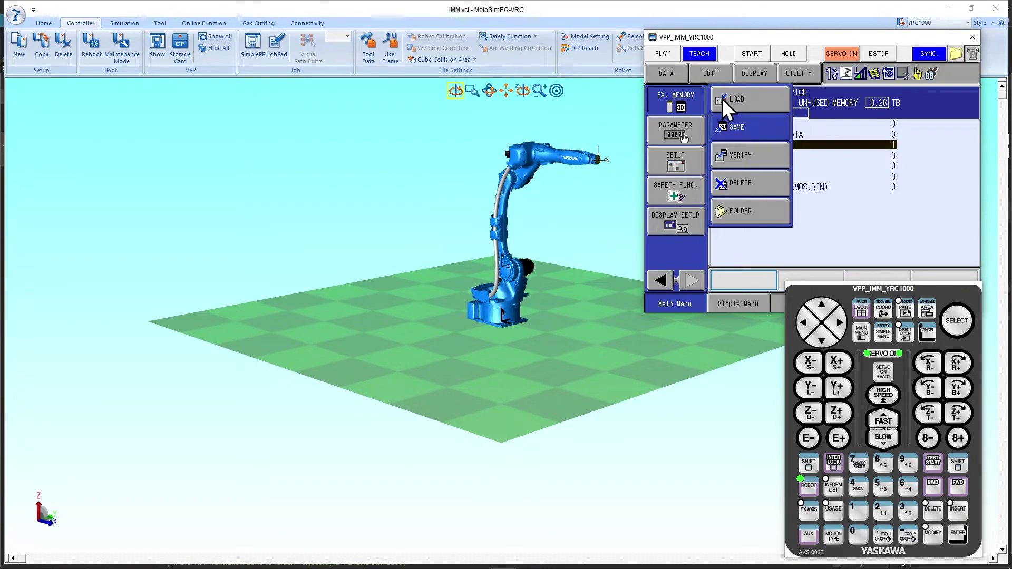
{"action": "left_click", "coordinate": [748, 97]}
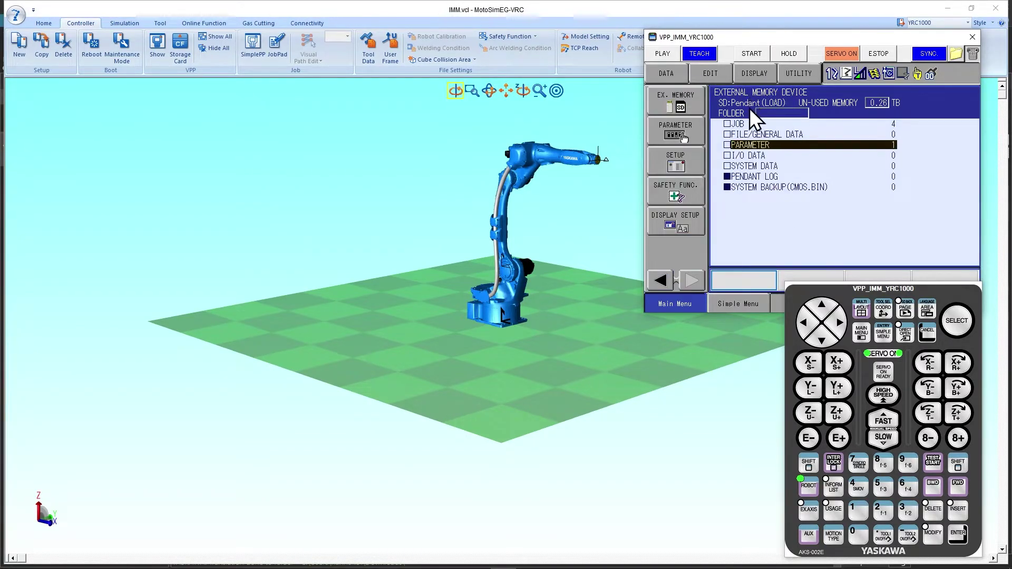
{"action": "left_click", "coordinate": [742, 125]}
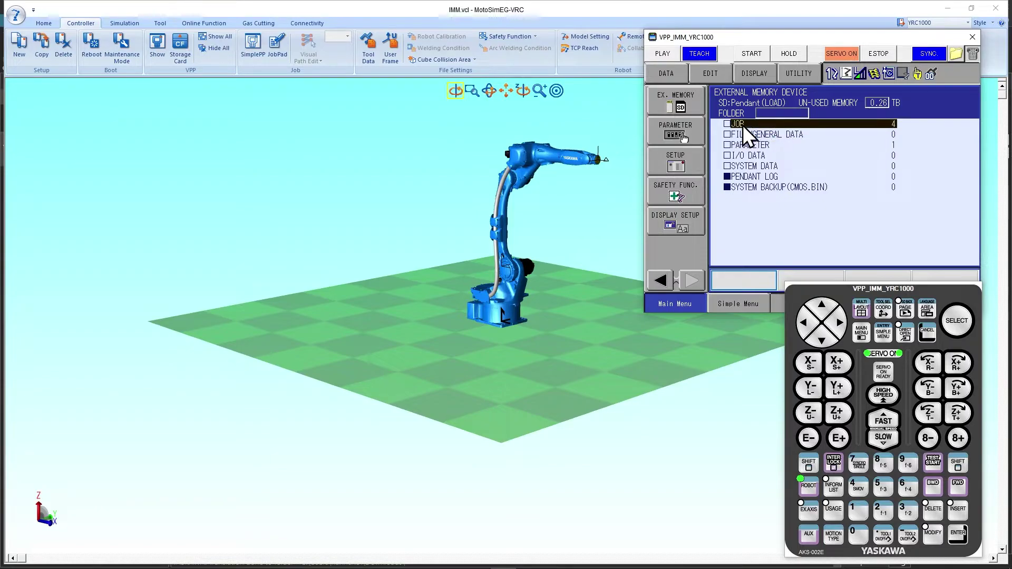
{"action": "left_click", "coordinate": [743, 125]}
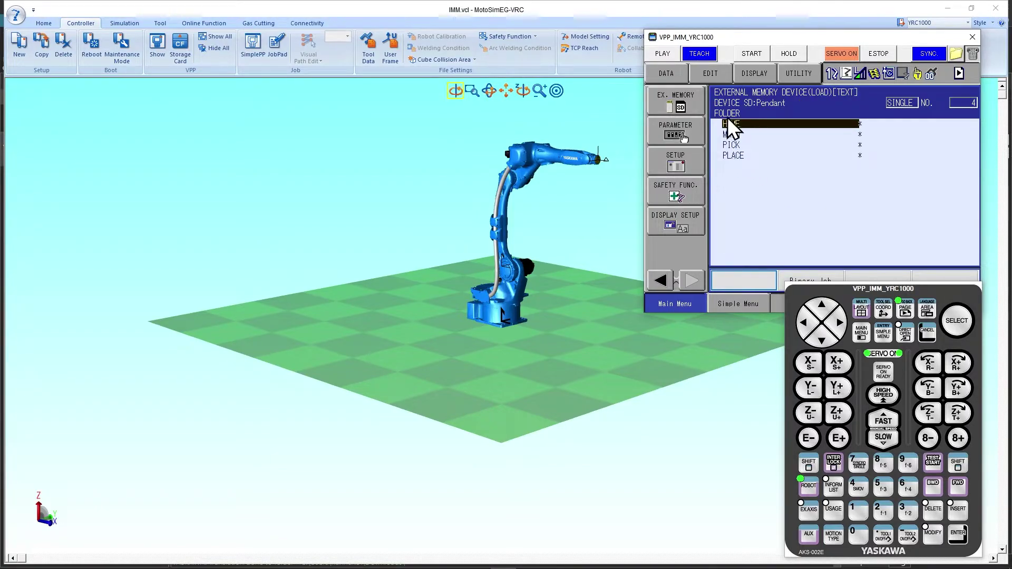
{"action": "left_click", "coordinate": [708, 72]}
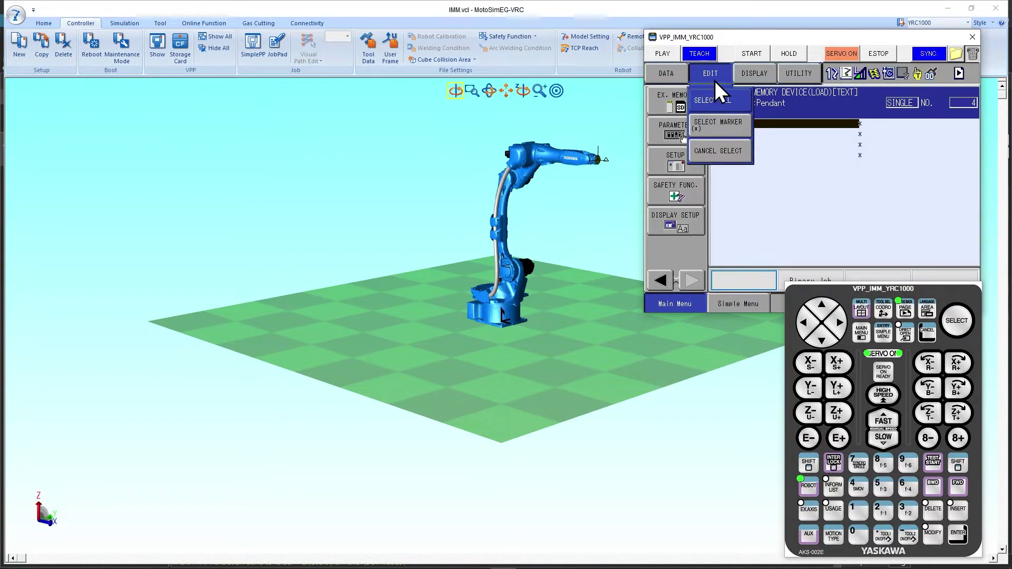
{"action": "left_click", "coordinate": [729, 100]}
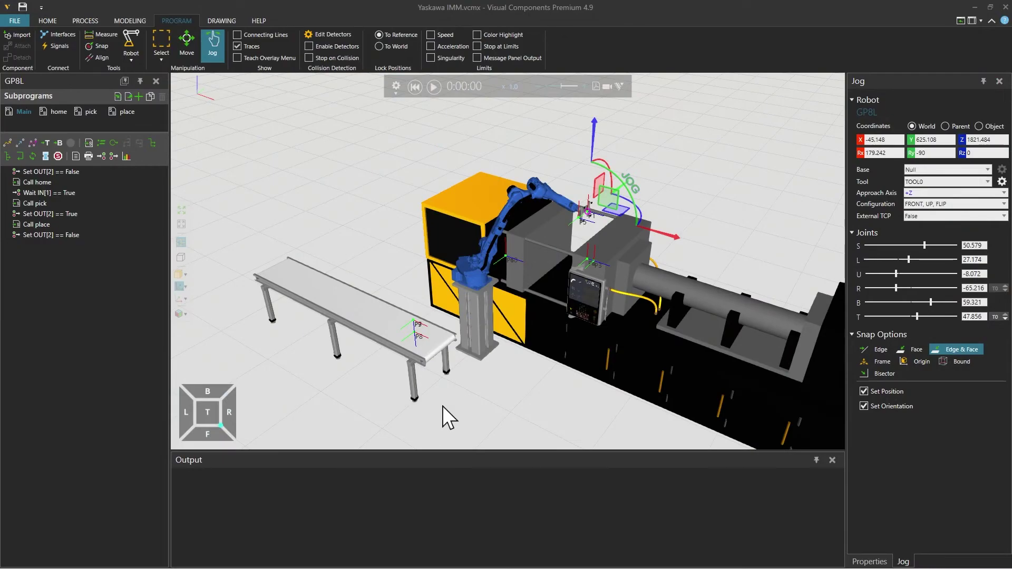
Step: Enable the Connectivity add-on in Options, then exit Visual Components to apply it
{"action": "left_click", "coordinate": [18, 21]}
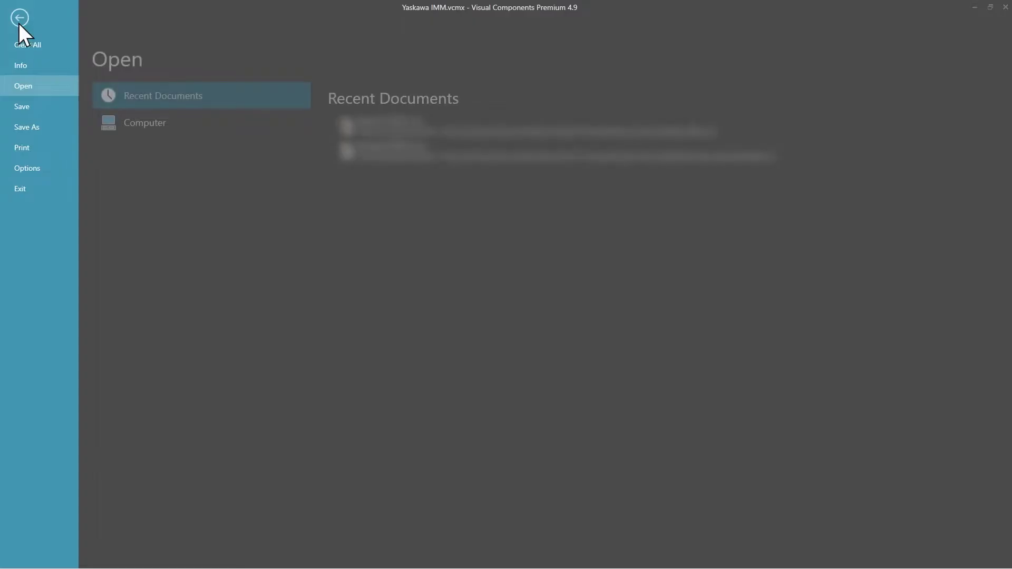
{"action": "left_click", "coordinate": [30, 166]}
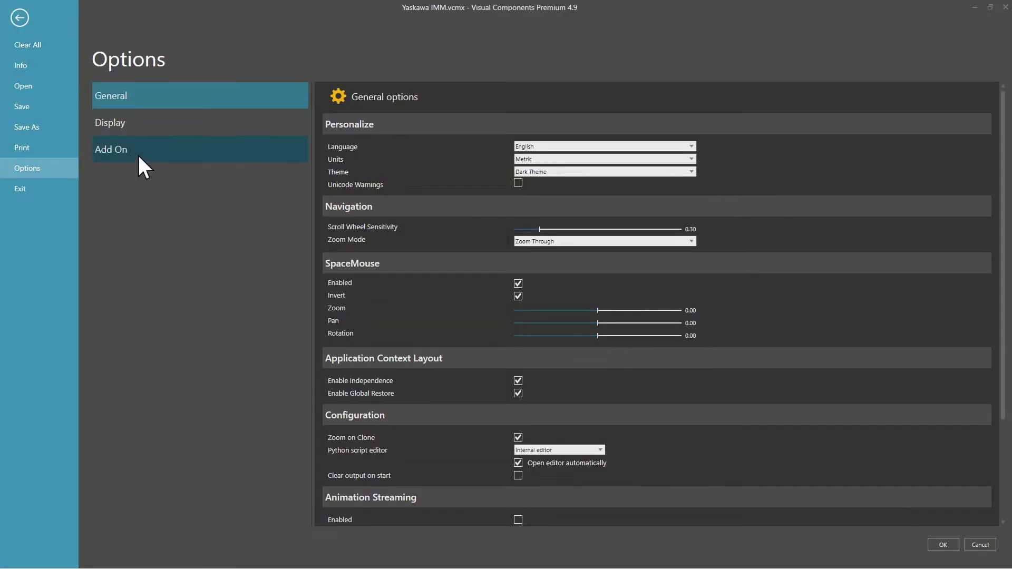
{"action": "left_click", "coordinate": [138, 153]}
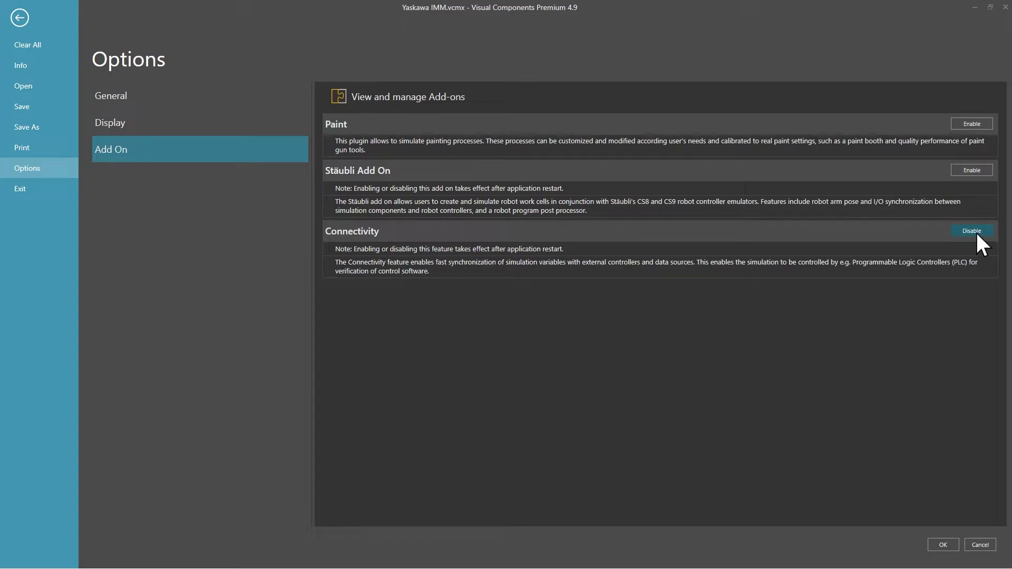
{"action": "left_click", "coordinate": [947, 548]}
{"action": "left_click", "coordinate": [14, 22]}
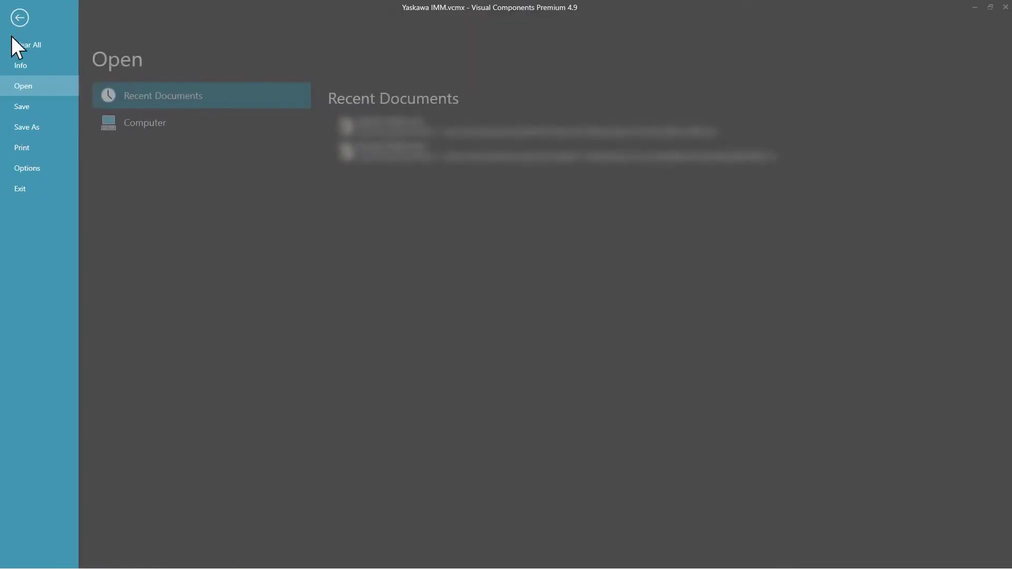
{"action": "left_click", "coordinate": [21, 188]}
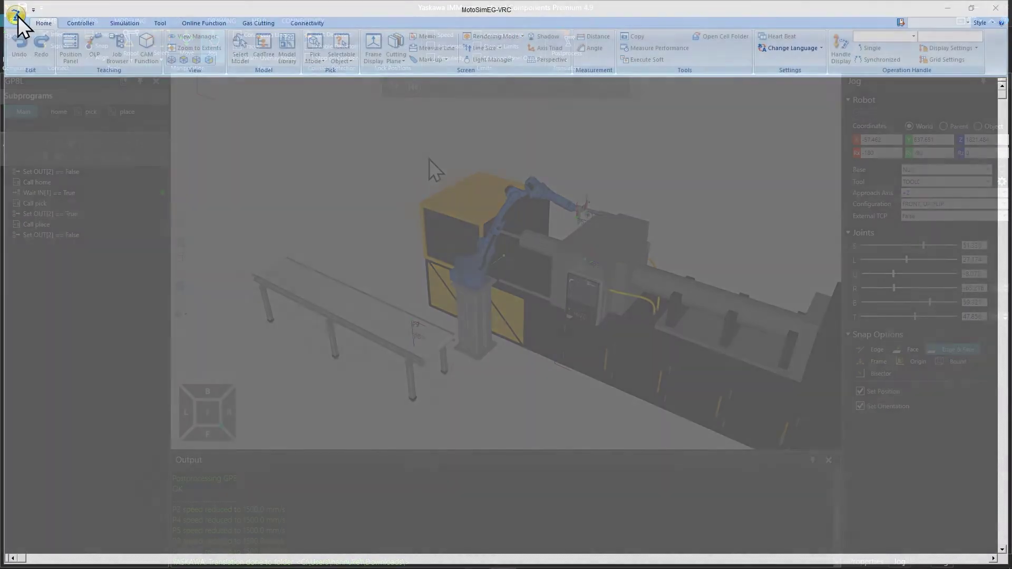
Step: Bring up the Yaskawa postprocessing options
{"action": "left_click", "coordinate": [18, 17]}
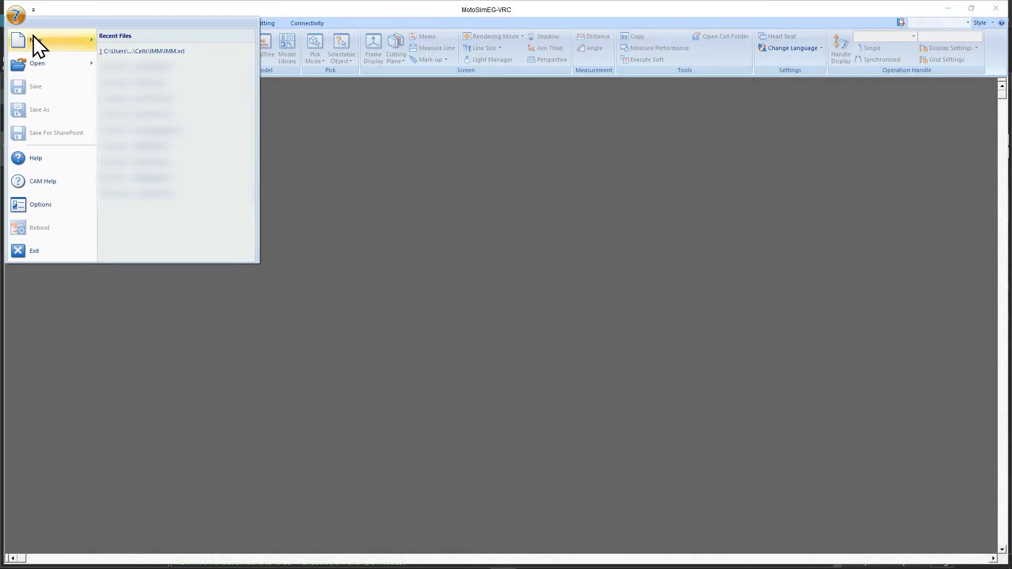
{"action": "mouse_move", "coordinate": [33, 36]}
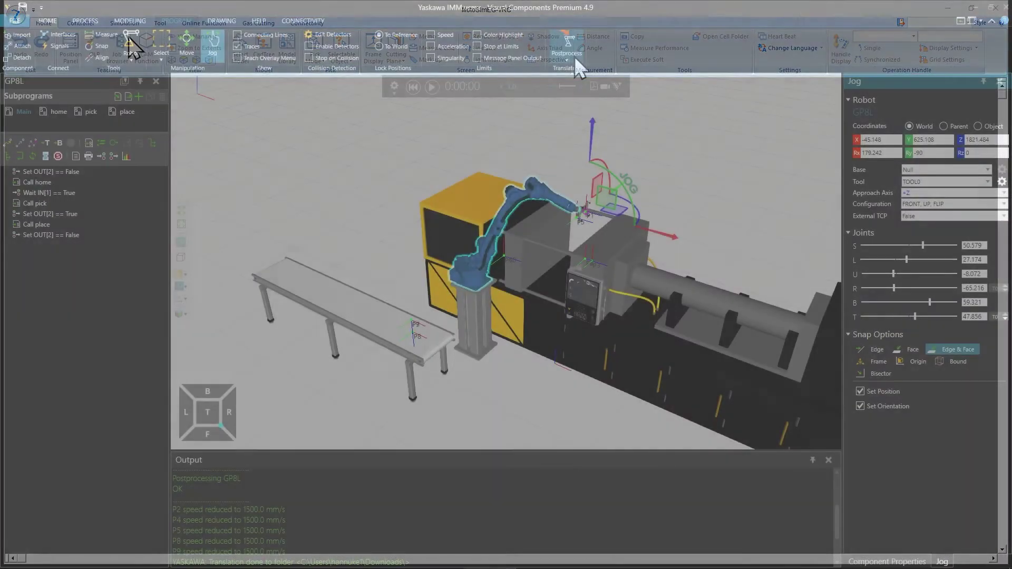
{"action": "left_click", "coordinate": [574, 56]}
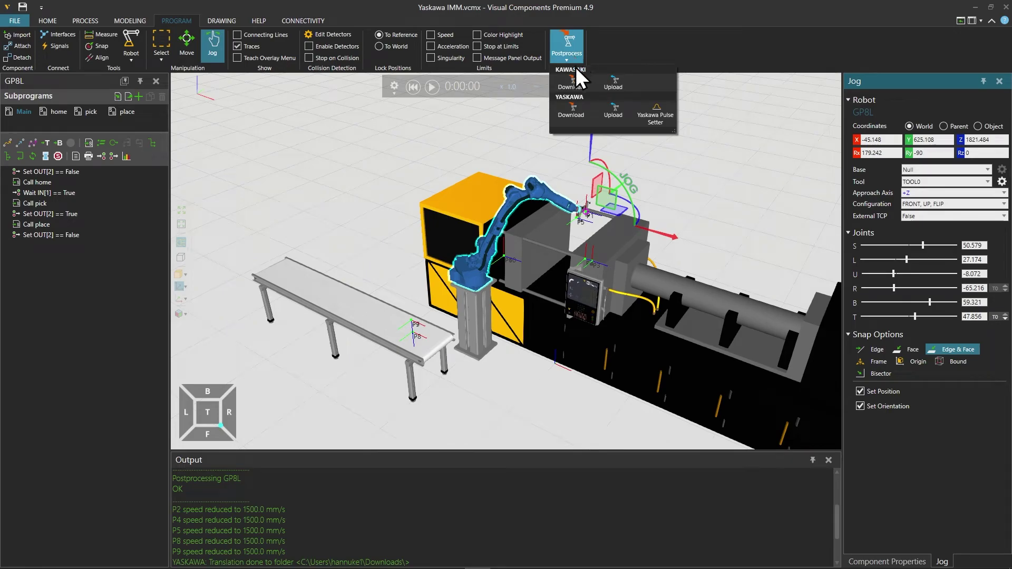
Step: In the Yaskawa Pulse Setter, pair joints S through T with the YRC1000 server variables
{"action": "left_click", "coordinate": [649, 112]}
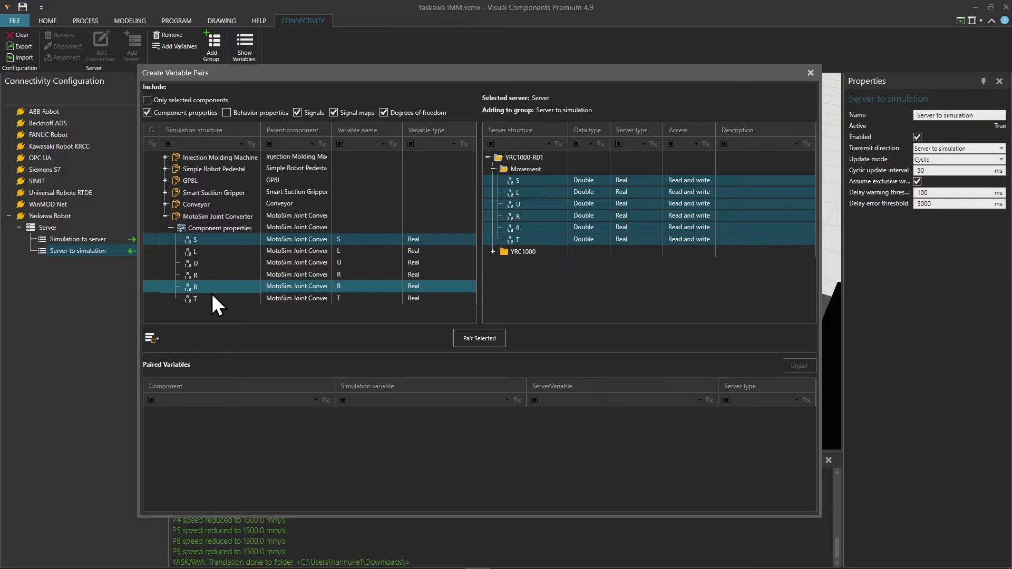
{"action": "left_click", "coordinate": [212, 295], "text": "shift"}
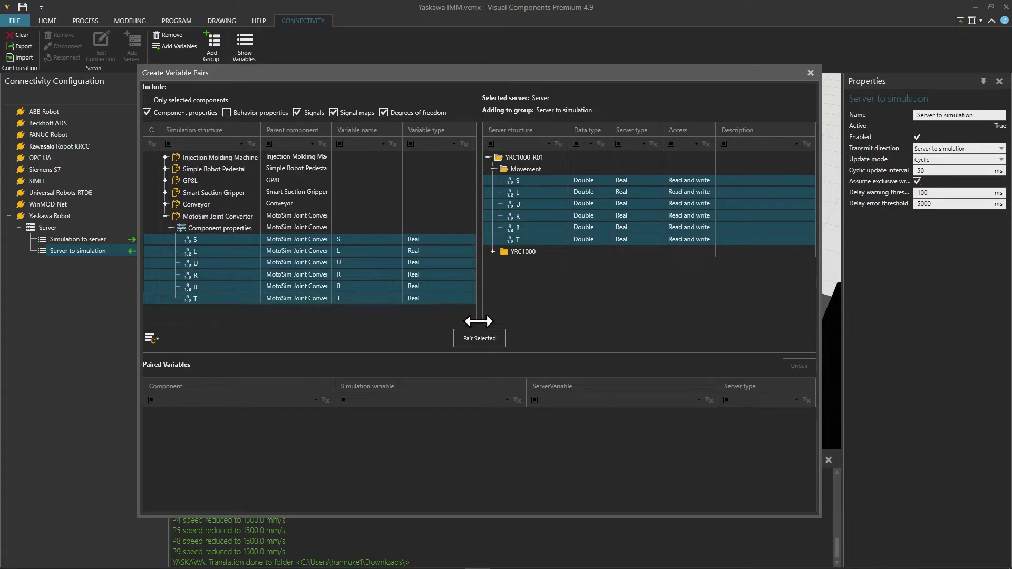
{"action": "left_click", "coordinate": [480, 338]}
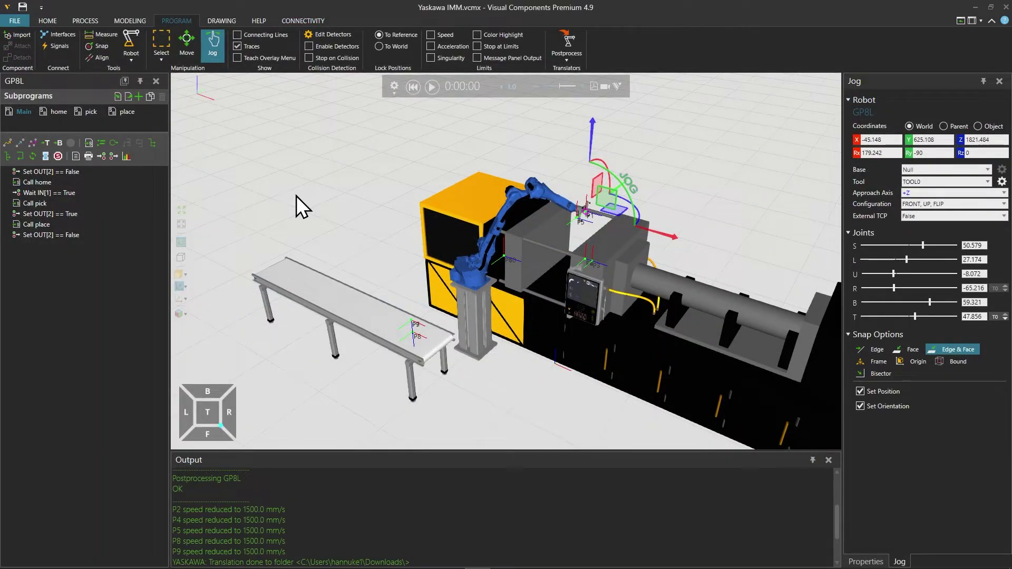
Step: Play and reset the simulation, then show the Main routine alongside the Connect Signals editor
{"action": "left_click", "coordinate": [430, 85]}
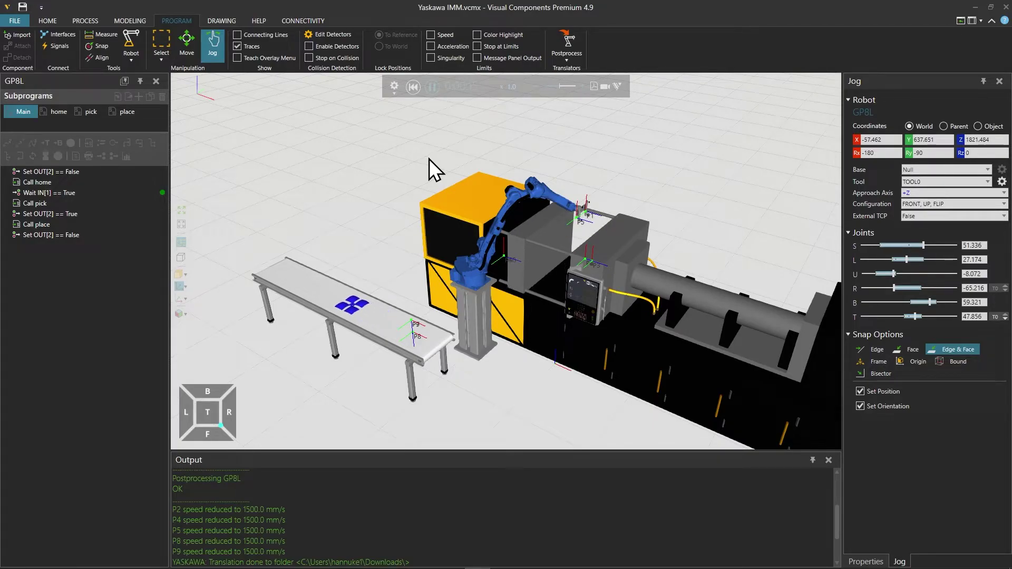
{"action": "left_click", "coordinate": [413, 86]}
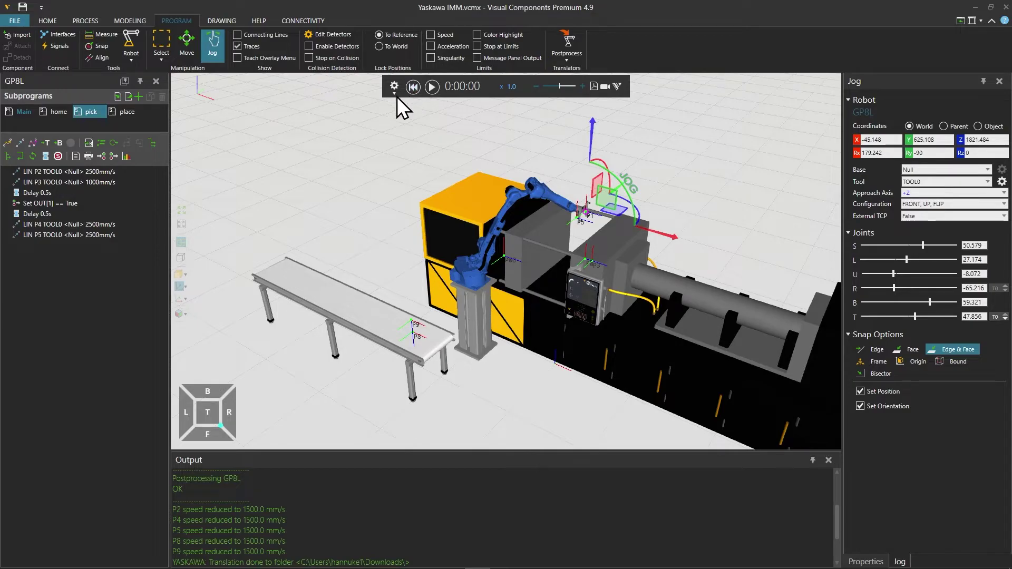
{"action": "left_click", "coordinate": [27, 108]}
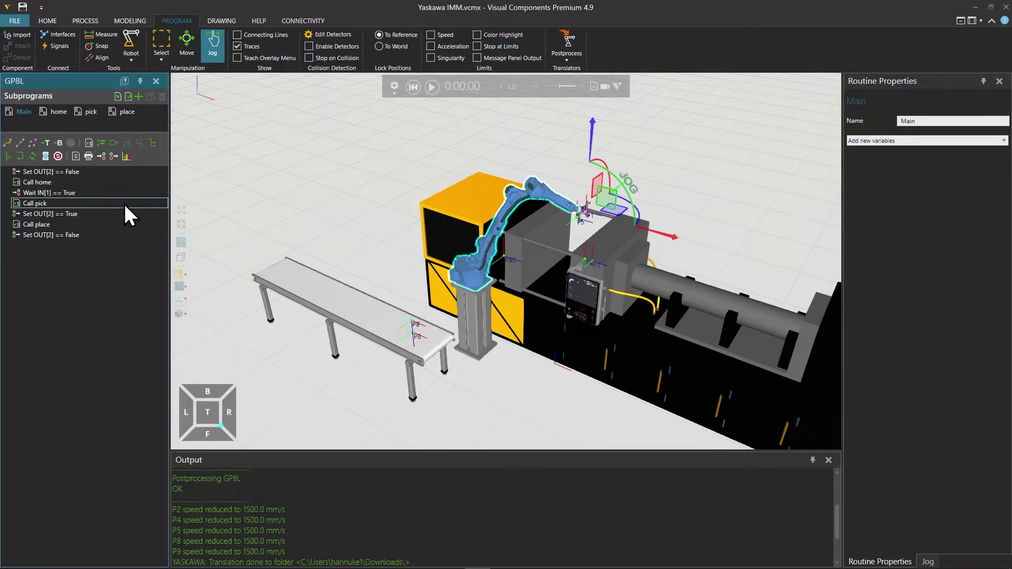
{"action": "left_click", "coordinate": [58, 47]}
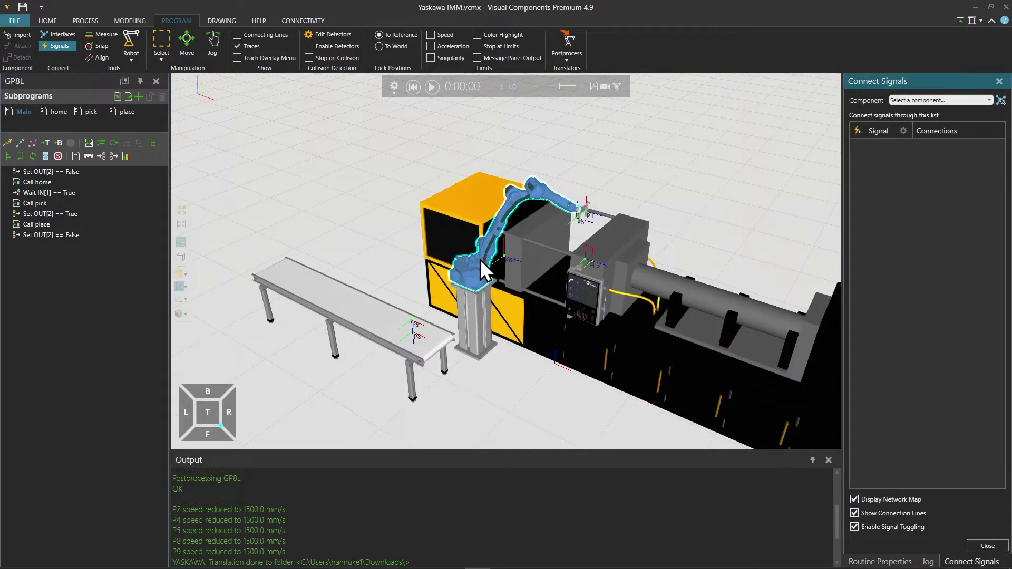
Step: Inspect GP8L's signal links to the molding machine and conveyor, then close the editor
{"action": "left_click", "coordinate": [482, 271]}
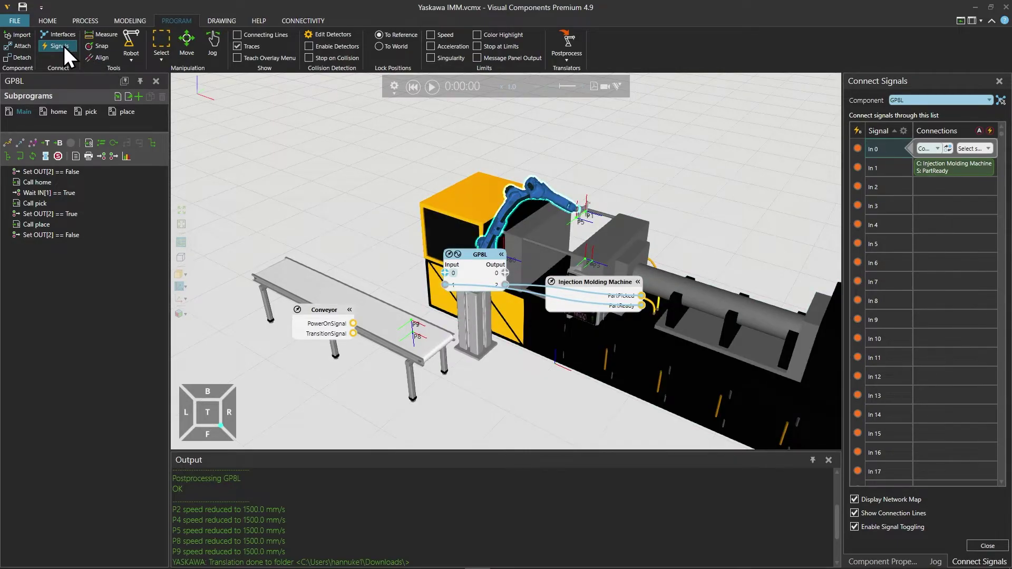
{"action": "key", "text": "Escape"}
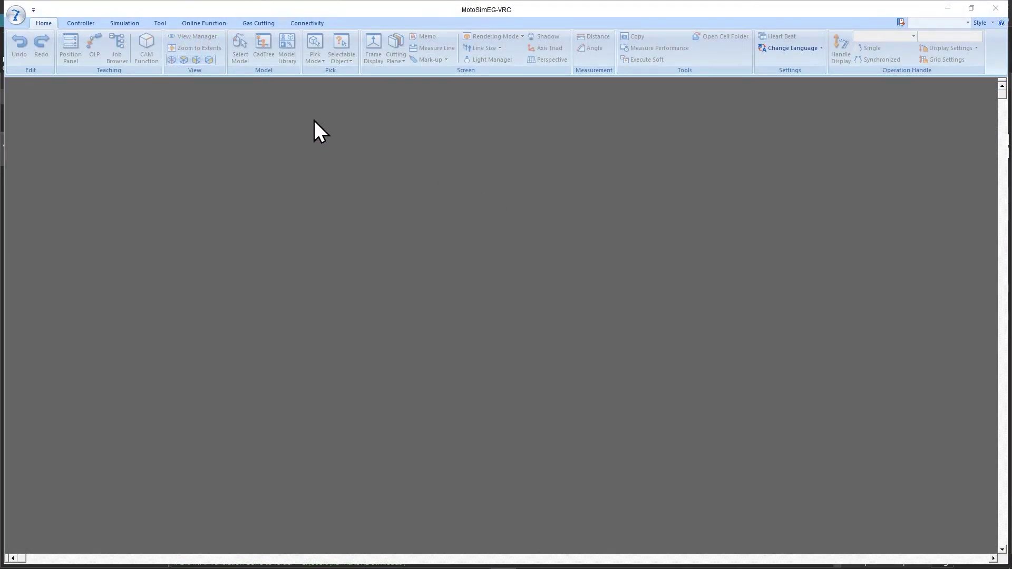
Step: Create a new empty MotoSim cell with the file name IMM
{"action": "left_click", "coordinate": [16, 15]}
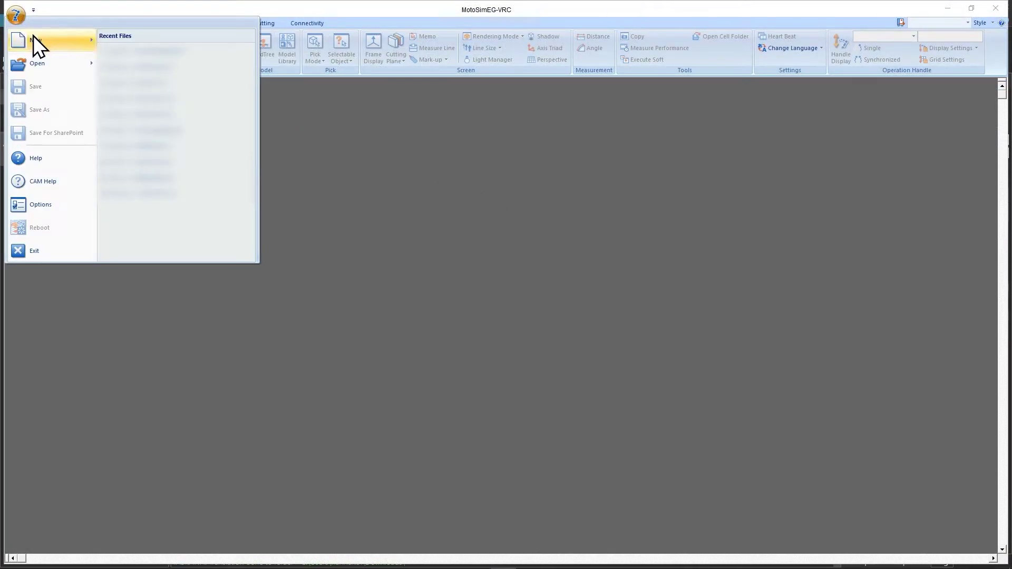
{"action": "mouse_move", "coordinate": [33, 38]}
{"action": "left_click", "coordinate": [121, 41]}
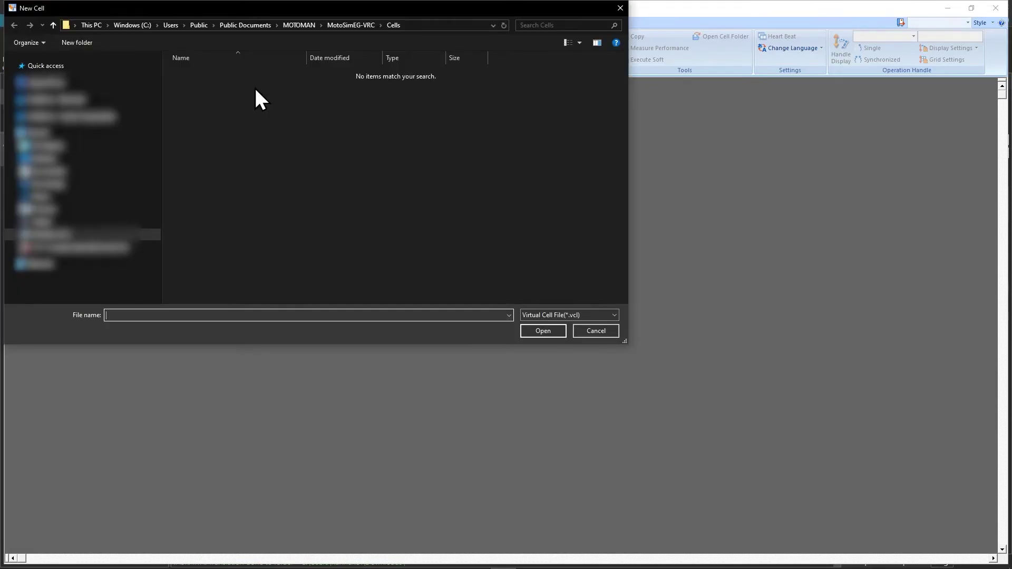
{"action": "type", "text": "IMM"}
{"action": "left_click", "coordinate": [561, 333]}
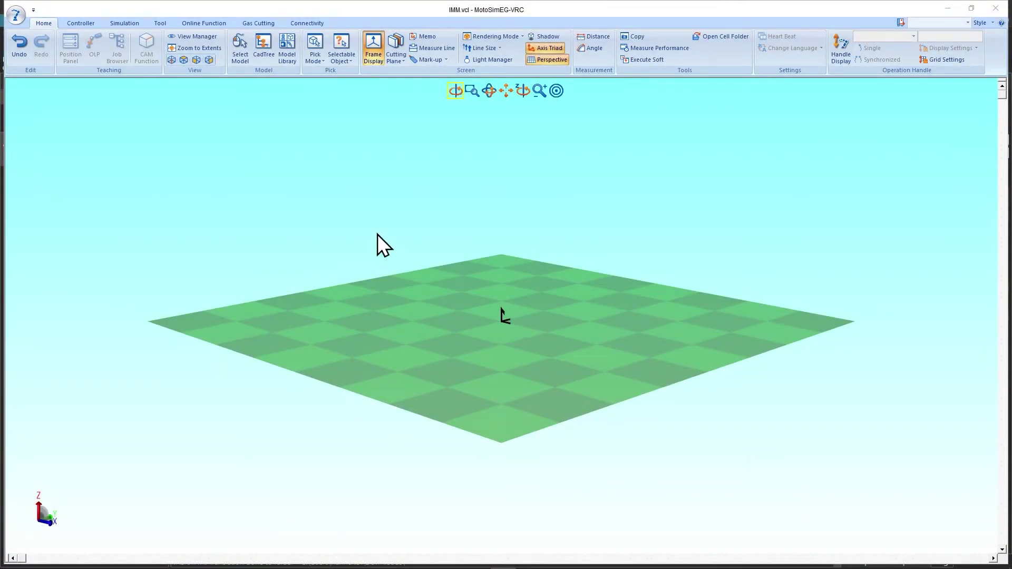
Step: Create a new VRC controller of type YRC1000 without a file
{"action": "left_click", "coordinate": [82, 23]}
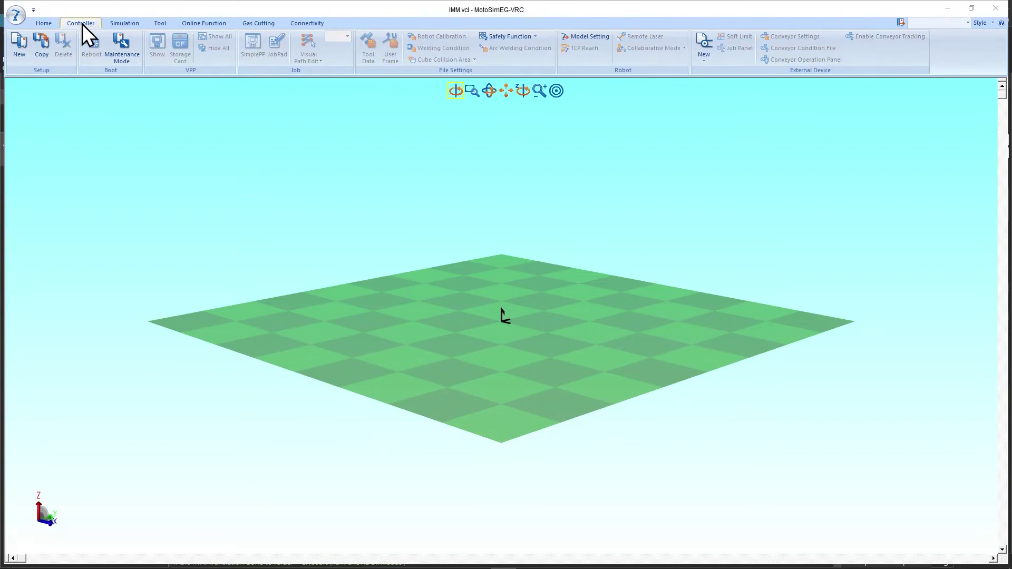
{"action": "left_click", "coordinate": [26, 55]}
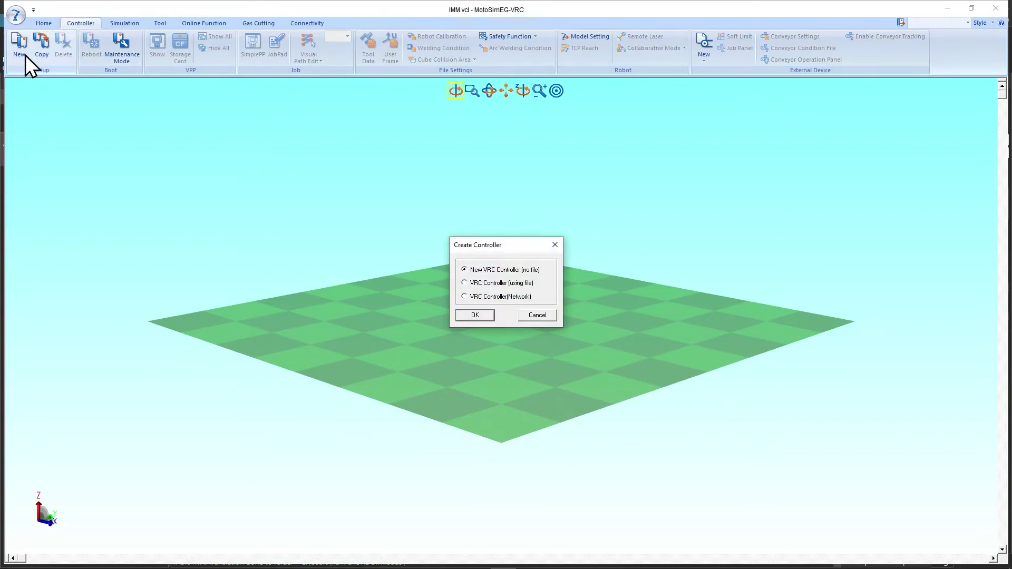
{"action": "left_click", "coordinate": [475, 316]}
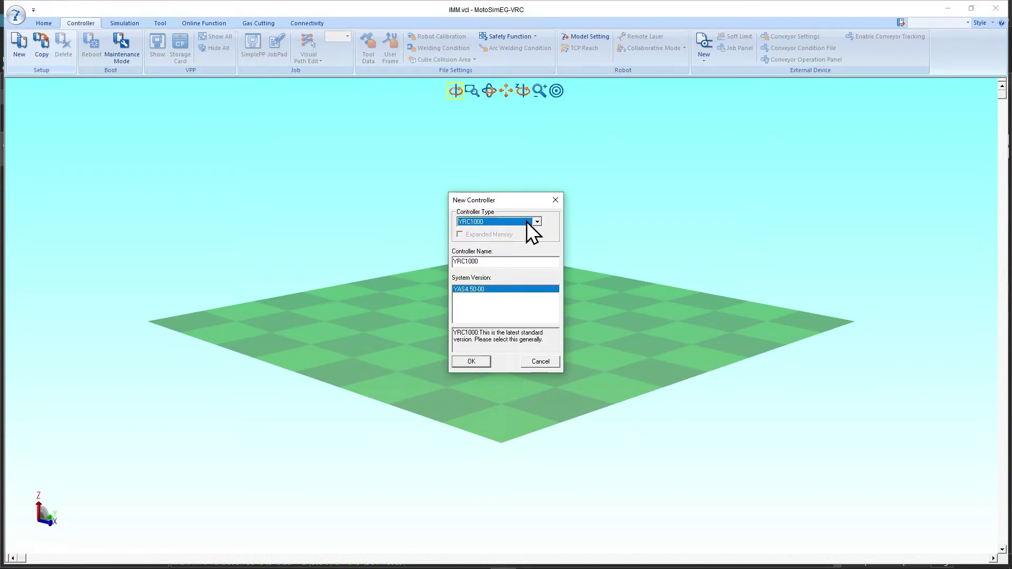
{"action": "left_click", "coordinate": [478, 365]}
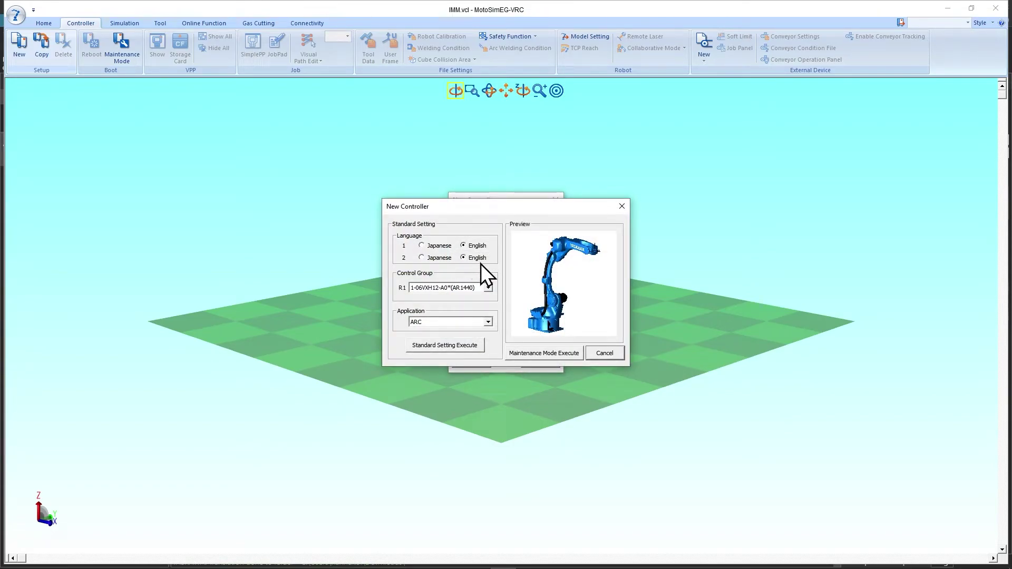
Step: Set the robot to 1-06VXL8-A0*(GP8L) with HANDLING application and run Standard Setting
{"action": "left_click", "coordinate": [488, 288]}
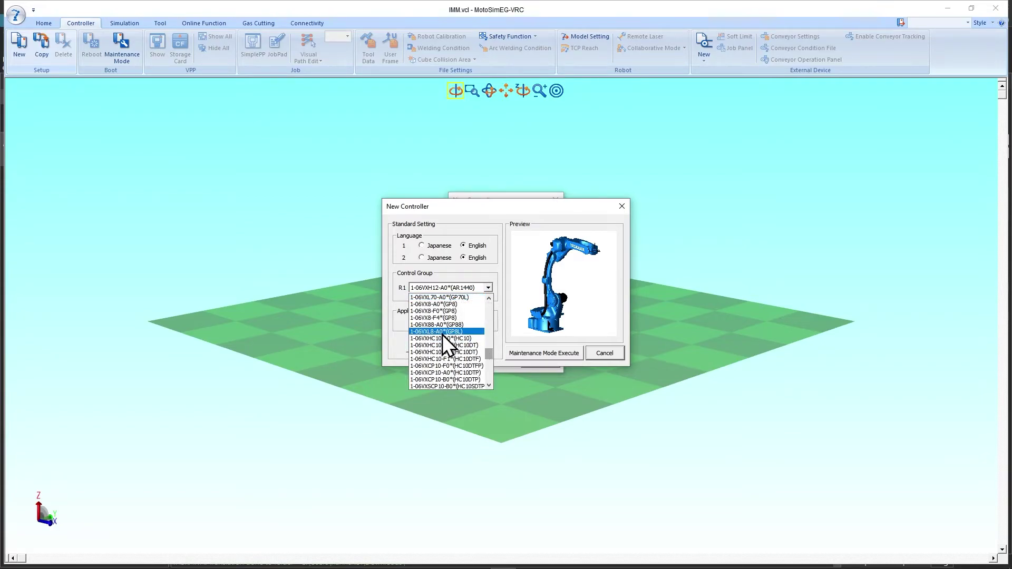
{"action": "left_click", "coordinate": [442, 335]}
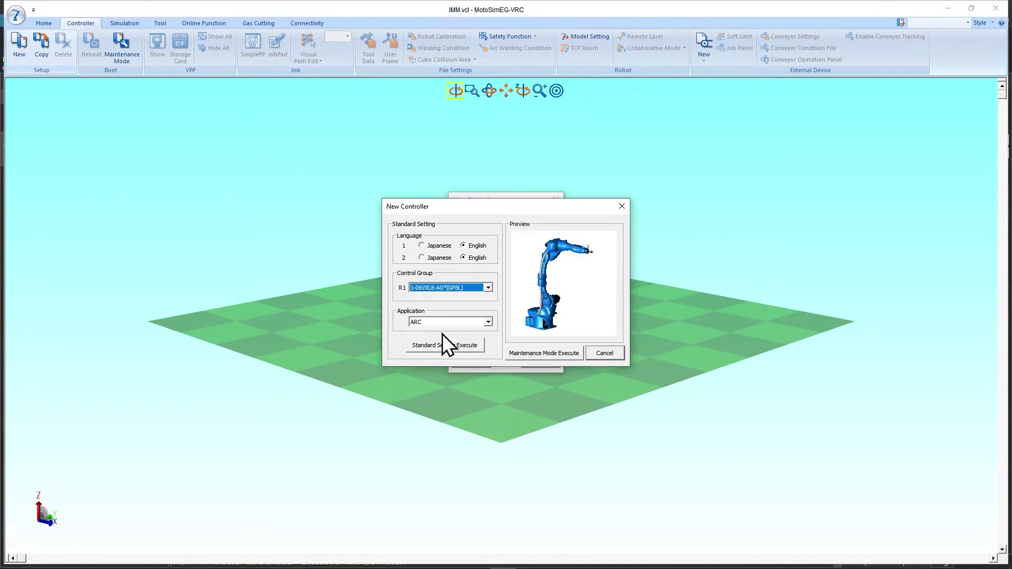
{"action": "left_click", "coordinate": [486, 323]}
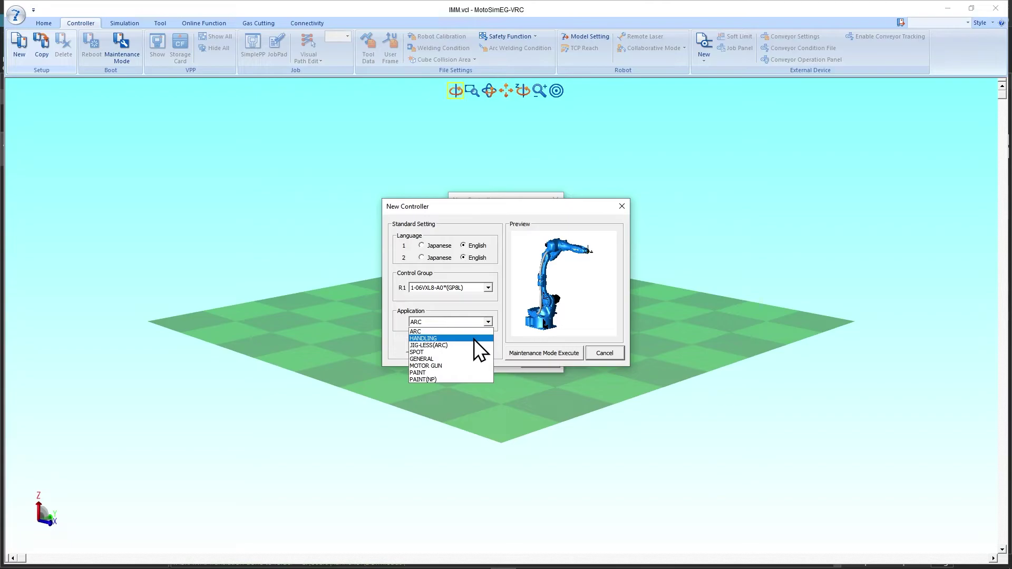
{"action": "left_click", "coordinate": [474, 338]}
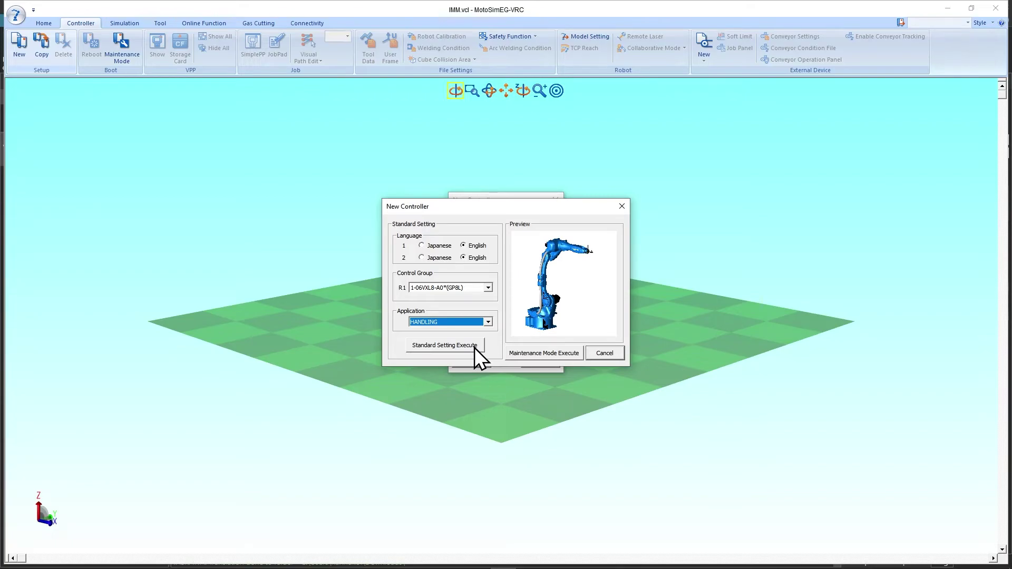
{"action": "left_click", "coordinate": [474, 346]}
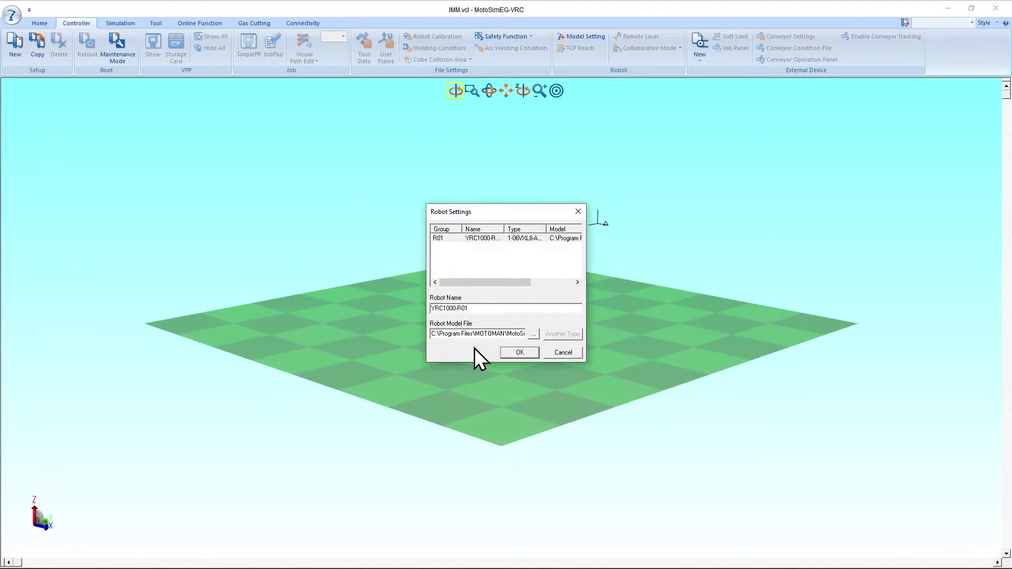
{"action": "left_click", "coordinate": [533, 355]}
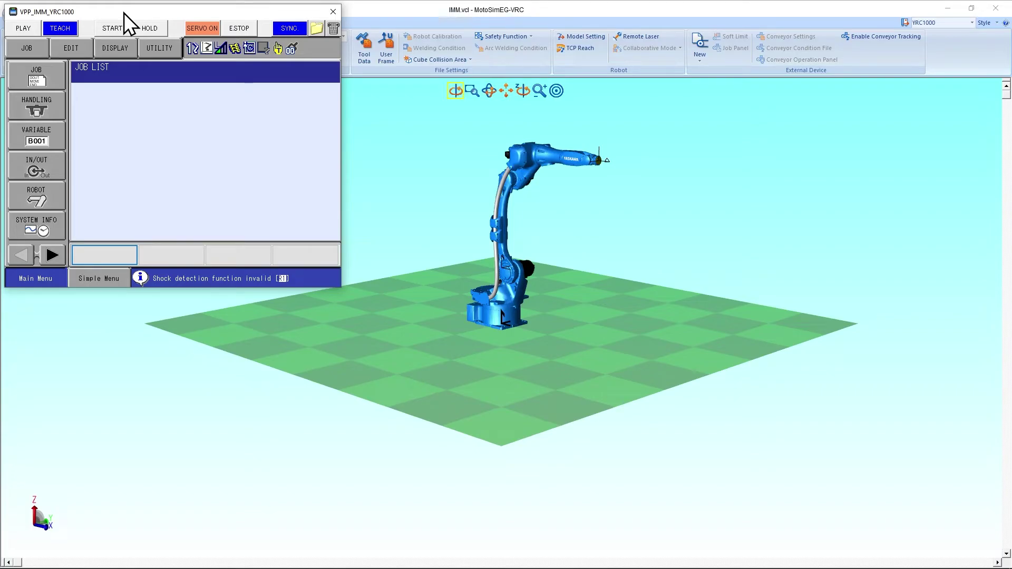
Step: Close the IMM cell and reopen IMM.vcl from Recent Files, keeping the pendant window aside
{"action": "left_click_drag", "start_coordinate": [280, 53], "coordinate": [758, 82]}
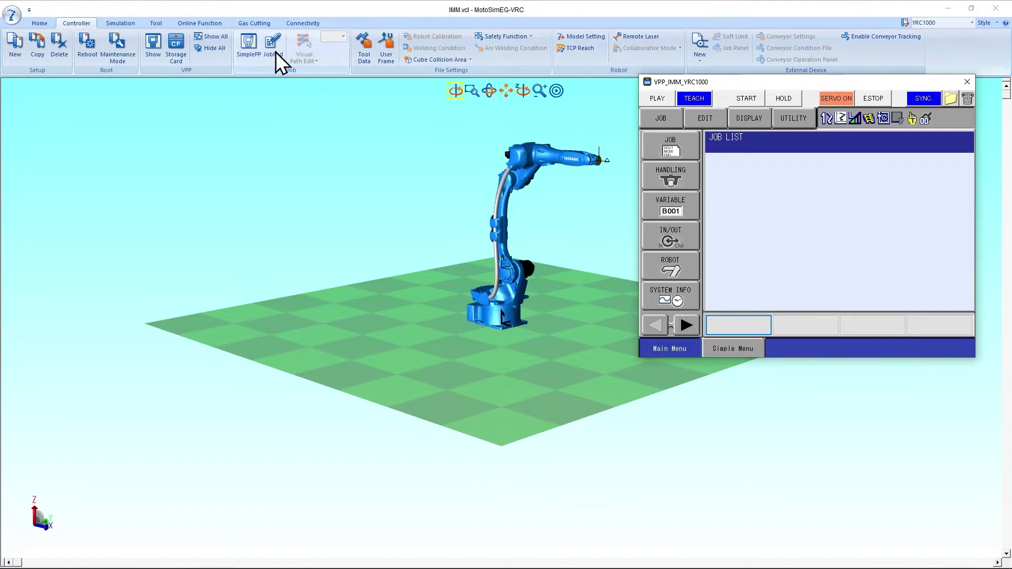
{"action": "left_click", "coordinate": [15, 14]}
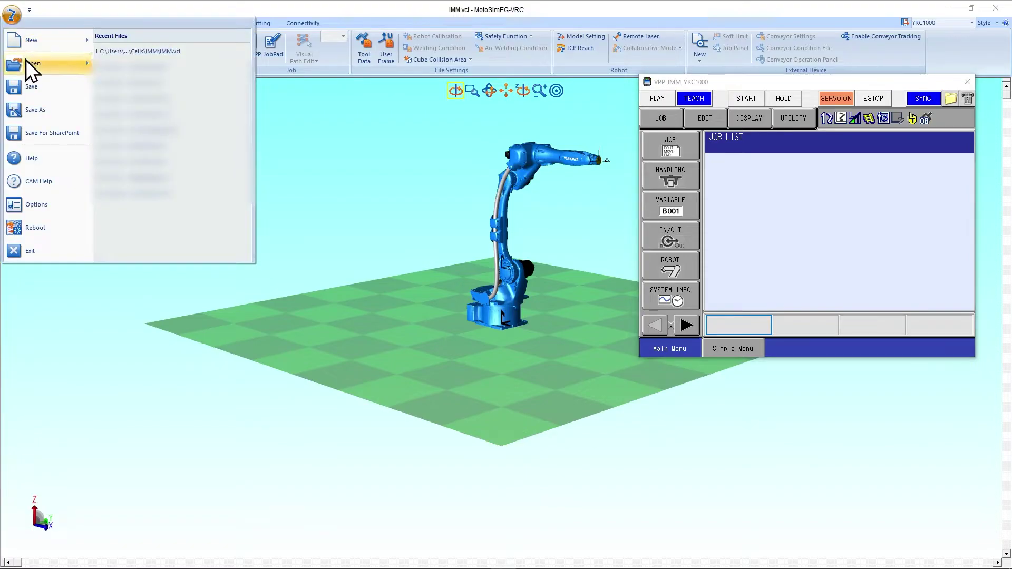
{"action": "left_click", "coordinate": [33, 90]}
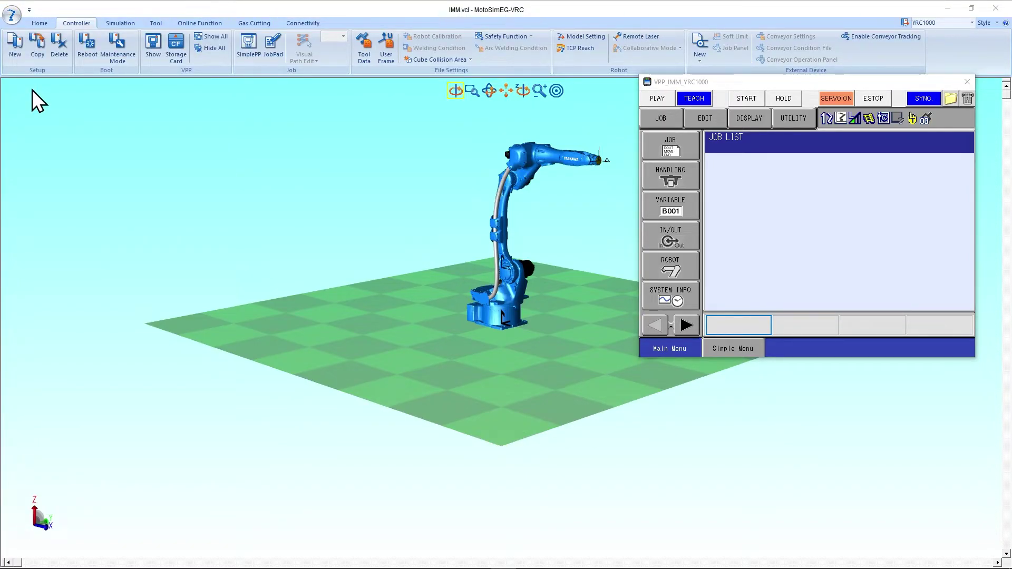
{"action": "left_click", "coordinate": [11, 15]}
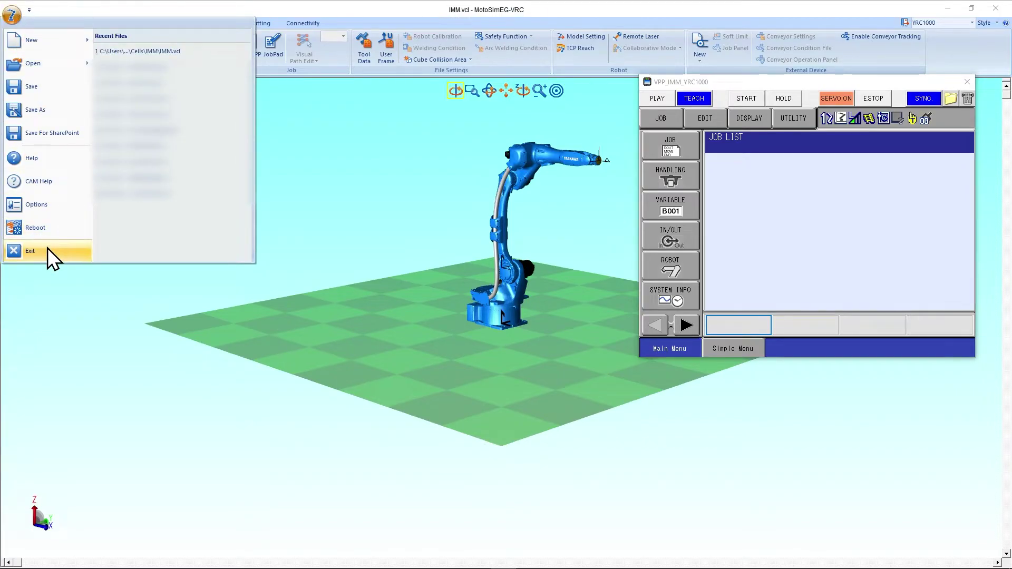
{"action": "left_click", "coordinate": [30, 251]}
{"action": "left_click", "coordinate": [17, 16]}
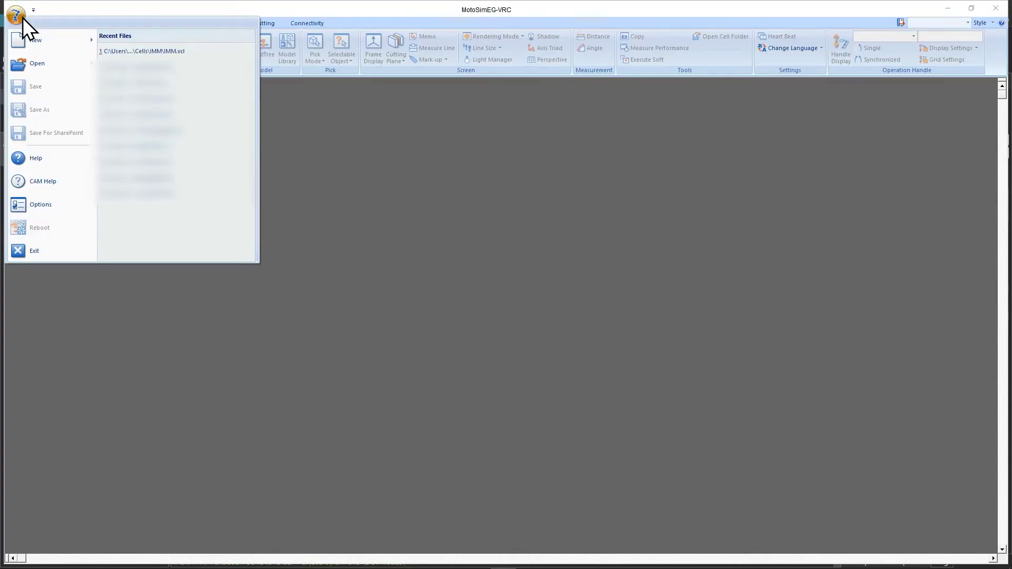
{"action": "left_click", "coordinate": [138, 51]}
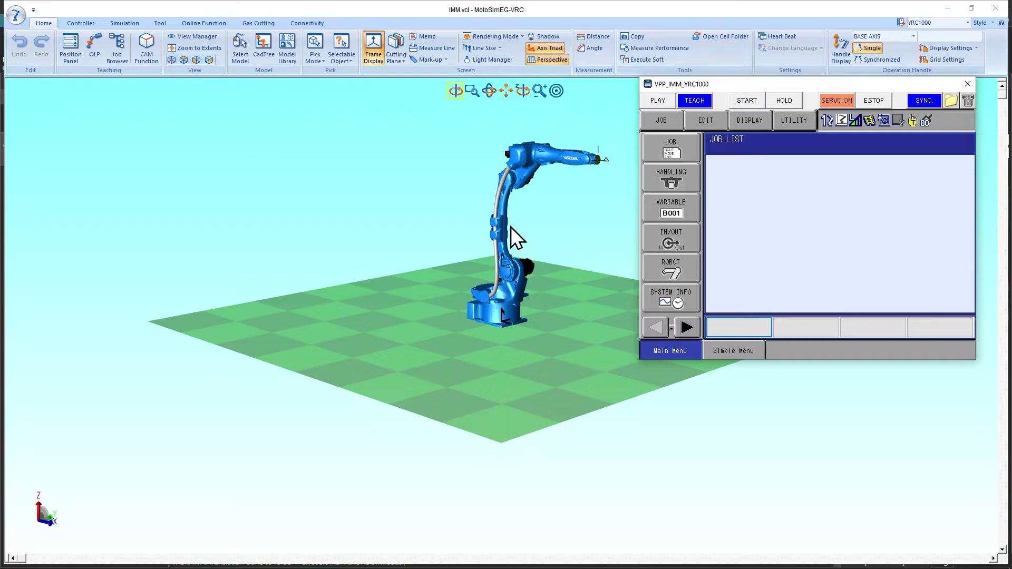
{"action": "left_click_drag", "start_coordinate": [746, 87], "coordinate": [751, 40]}
Step: On the pendant, open the PARAMETER list under EX. MEMORY > SAVE
{"action": "left_click", "coordinate": [973, 54]}
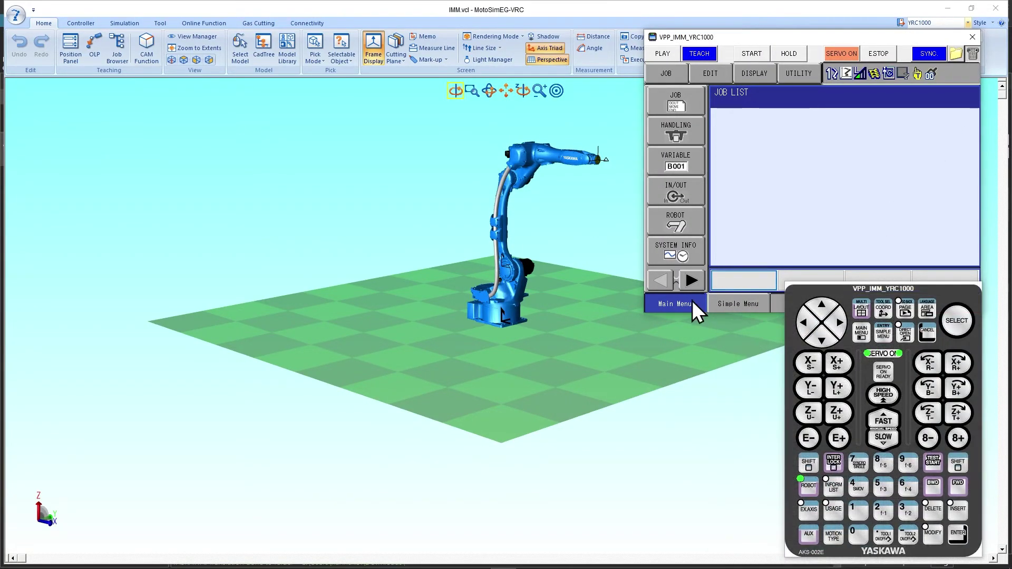
{"action": "left_click", "coordinate": [691, 281]}
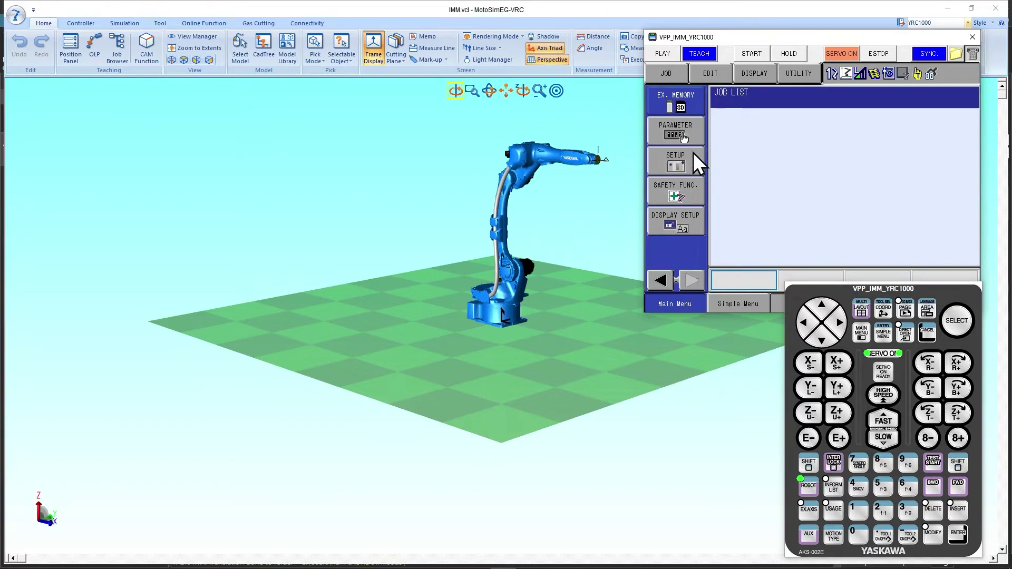
{"action": "left_click", "coordinate": [691, 103]}
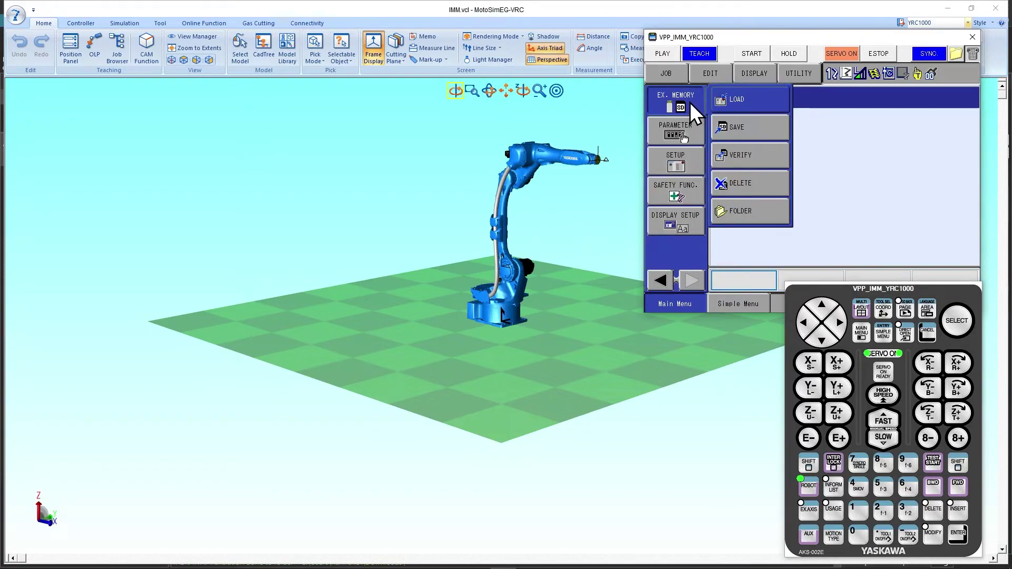
{"action": "left_click", "coordinate": [758, 126]}
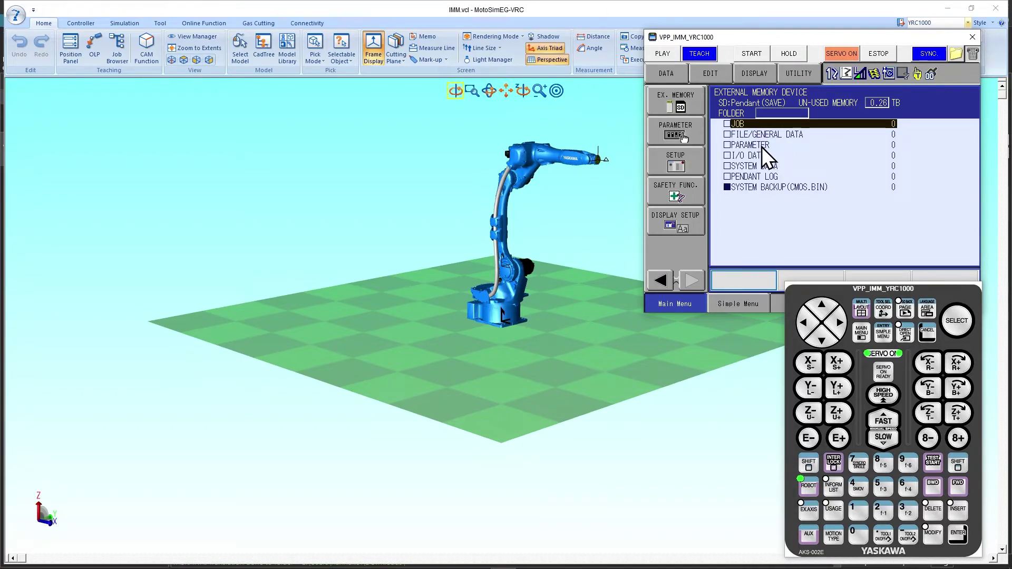
{"action": "double_click", "coordinate": [762, 146]}
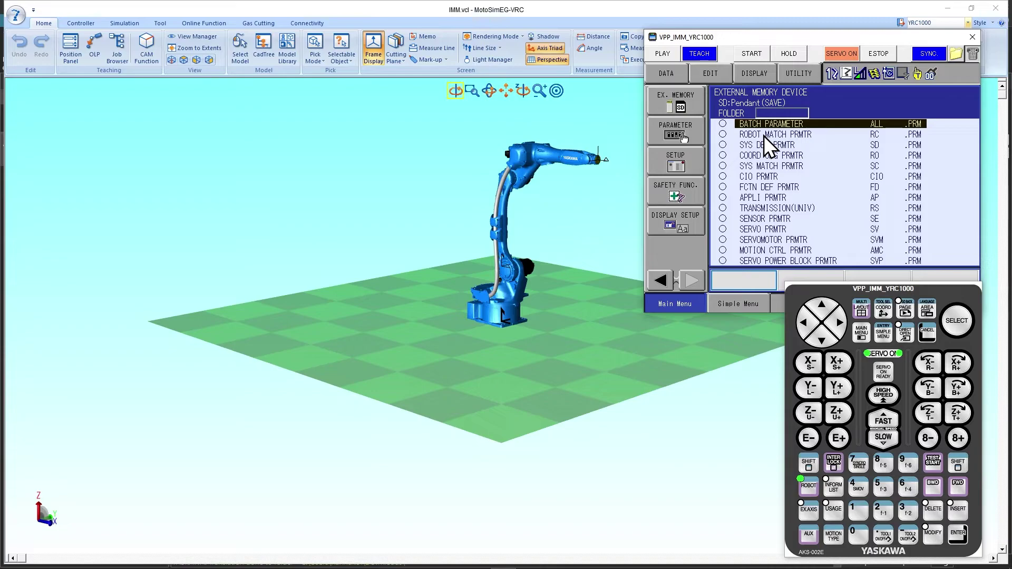
Step: Mark ROBOT MATCH PRMTR and confirm saving it to external memory
{"action": "left_click", "coordinate": [764, 135]}
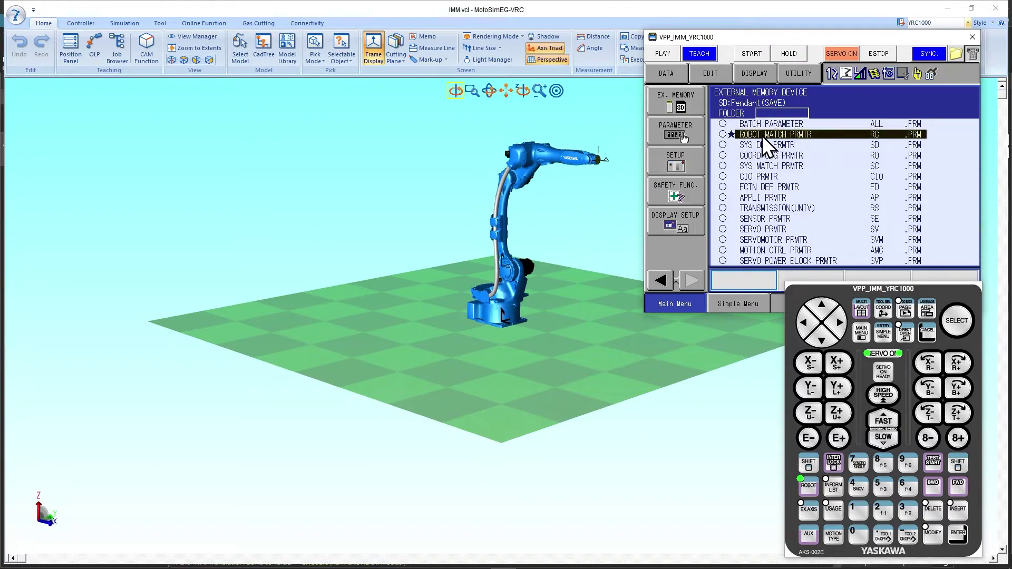
{"action": "left_click", "coordinate": [732, 134]}
{"action": "left_click", "coordinate": [955, 533]}
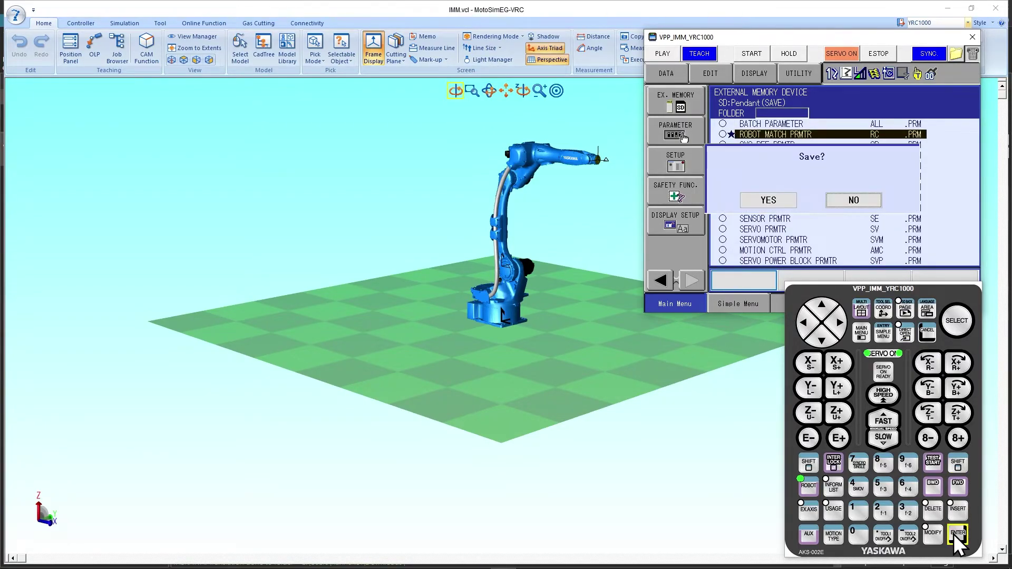
{"action": "left_click", "coordinate": [779, 203]}
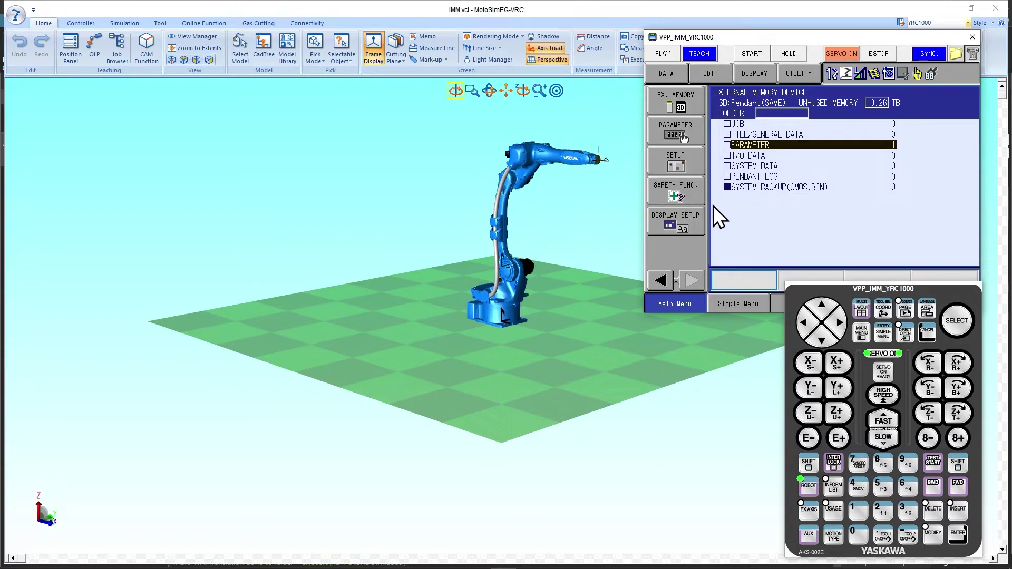
{"action": "left_click", "coordinate": [79, 21]}
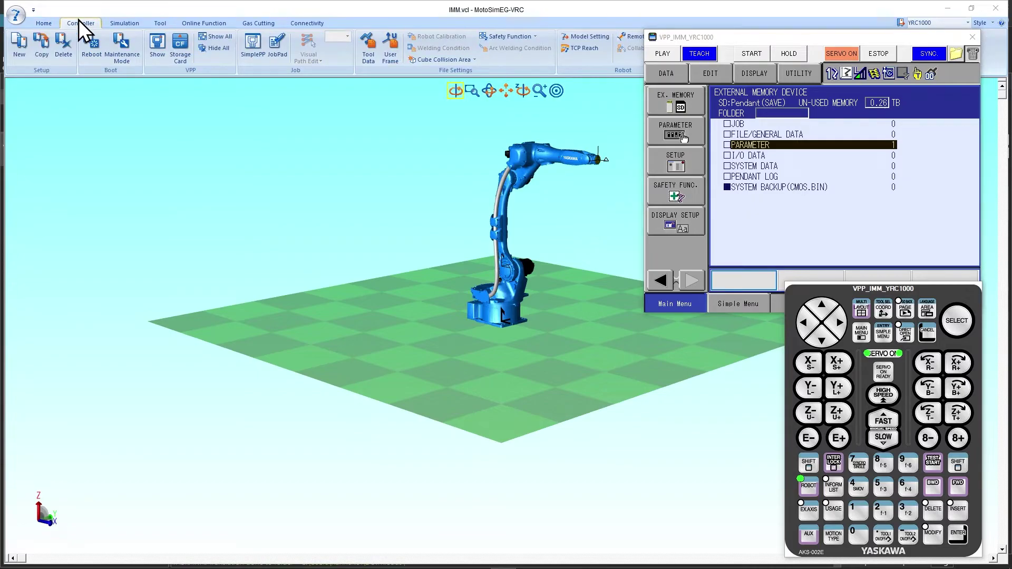
Step: Copy RC.PRM from the controller's storage card folder
{"action": "left_click", "coordinate": [180, 50]}
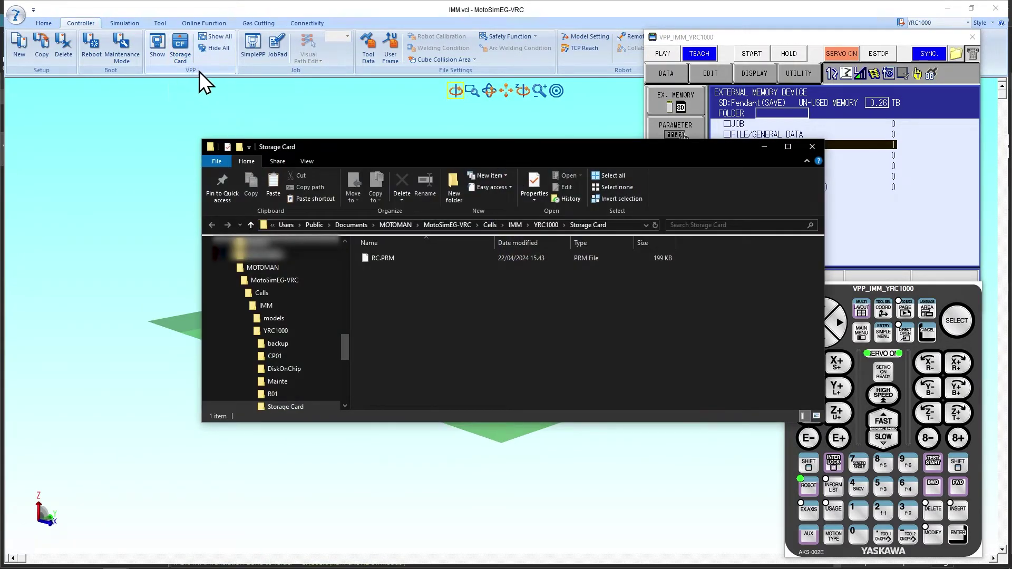
{"action": "right_click", "coordinate": [384, 260]}
{"action": "left_click", "coordinate": [410, 450]}
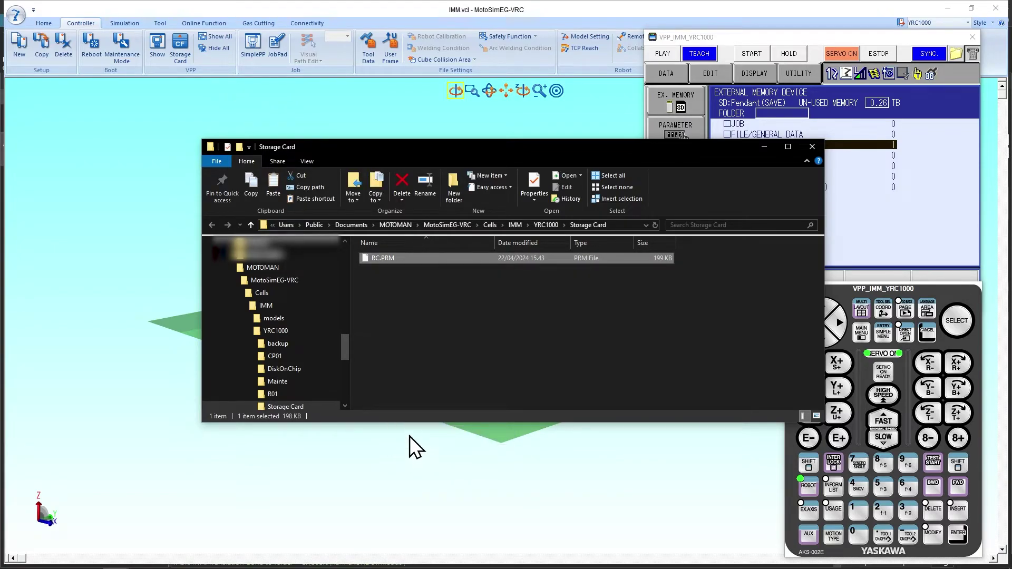
Step: Paste RC.PRM into the Downloads folder using a second File Explorer window
{"action": "key", "text": "super+e"}
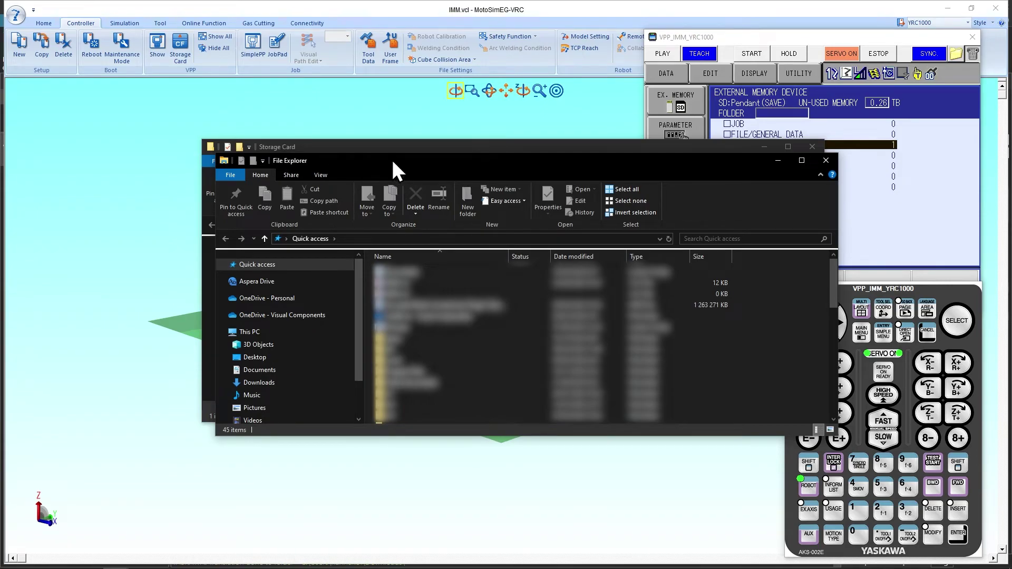
{"action": "left_click_drag", "start_coordinate": [381, 145], "coordinate": [555, 137]}
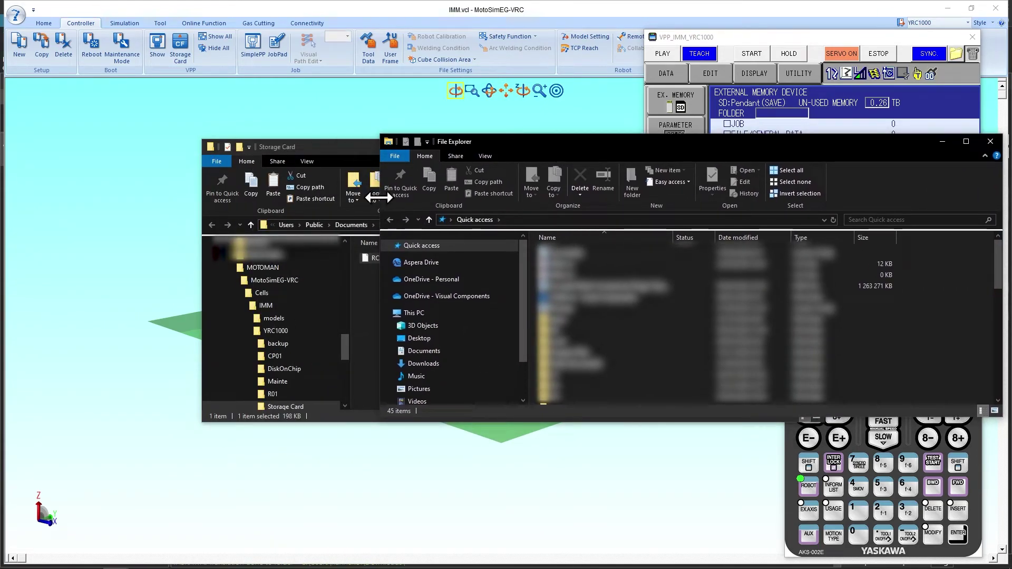
{"action": "left_click_drag", "start_coordinate": [382, 195], "coordinate": [548, 198]}
{"action": "scroll", "coordinate": [580, 298], "scroll_direction": "down", "scroll_amount": 2}
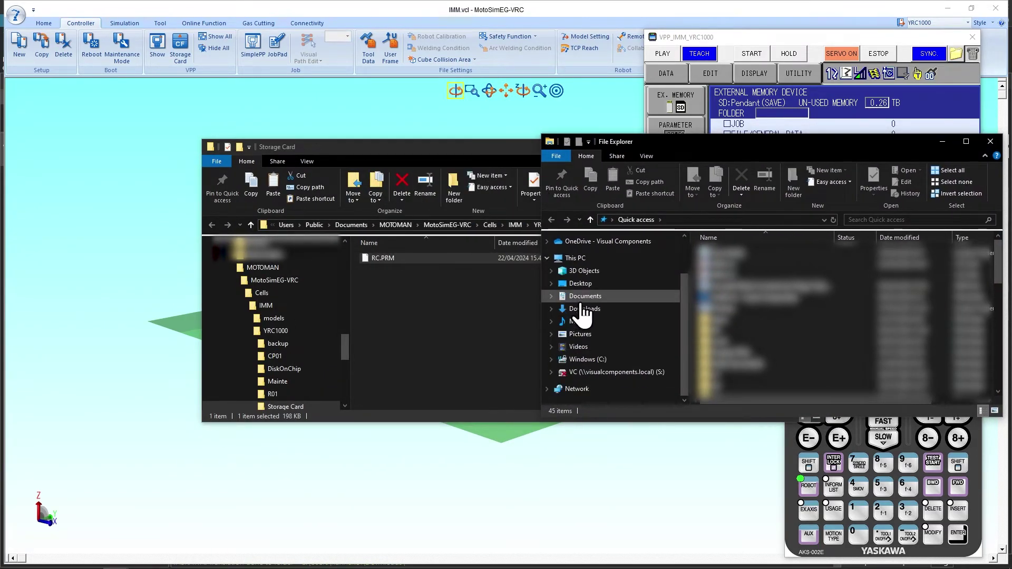
{"action": "left_click", "coordinate": [586, 309]}
{"action": "right_click", "coordinate": [735, 306]}
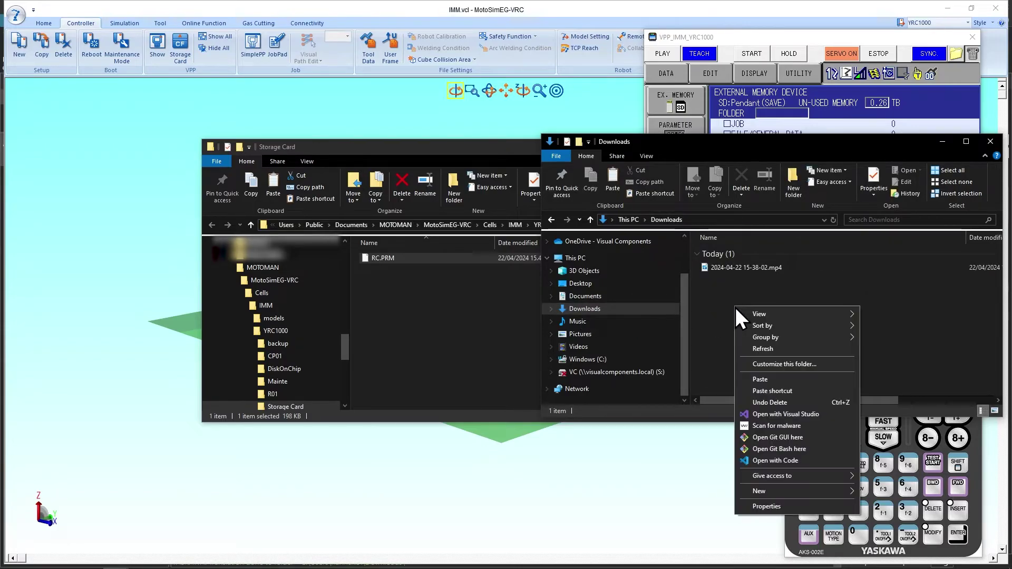
{"action": "left_click", "coordinate": [769, 380]}
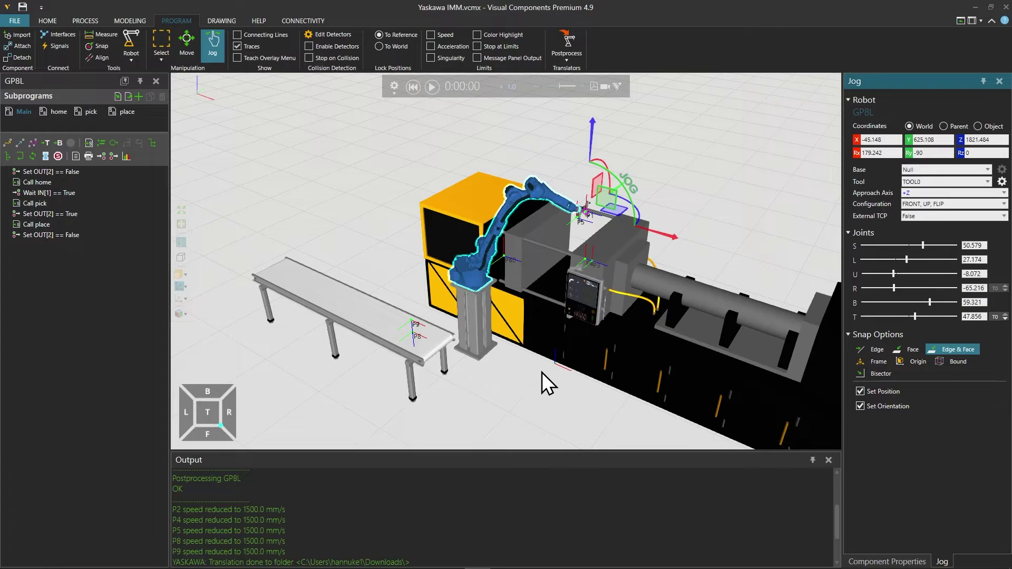
Step: Use the Yaskawa Pulse Setter to read RC.PRM pulse values and set them on GP8L
{"action": "left_click", "coordinate": [575, 56]}
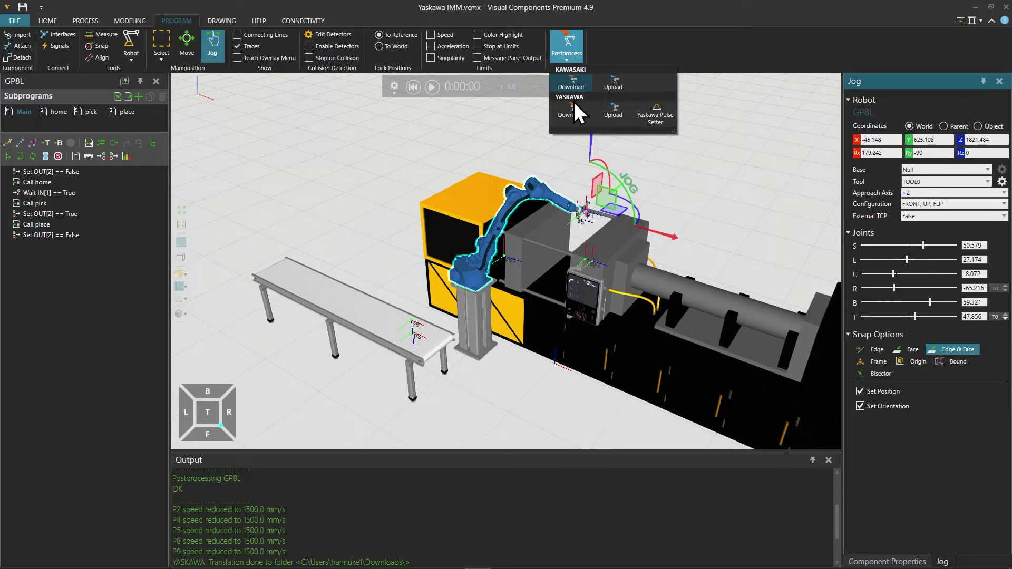
{"action": "left_click", "coordinate": [649, 112]}
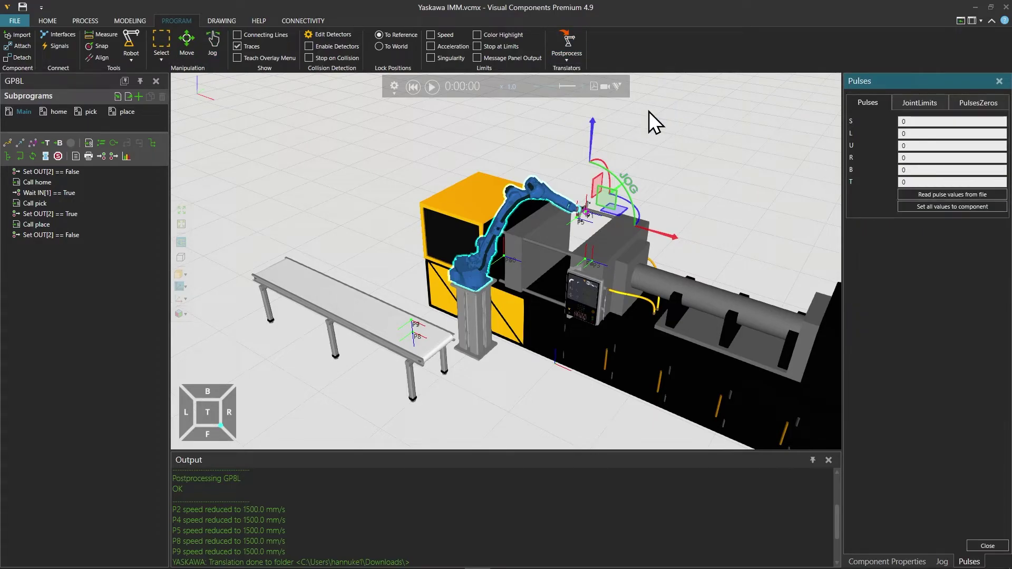
{"action": "left_click", "coordinate": [913, 192]}
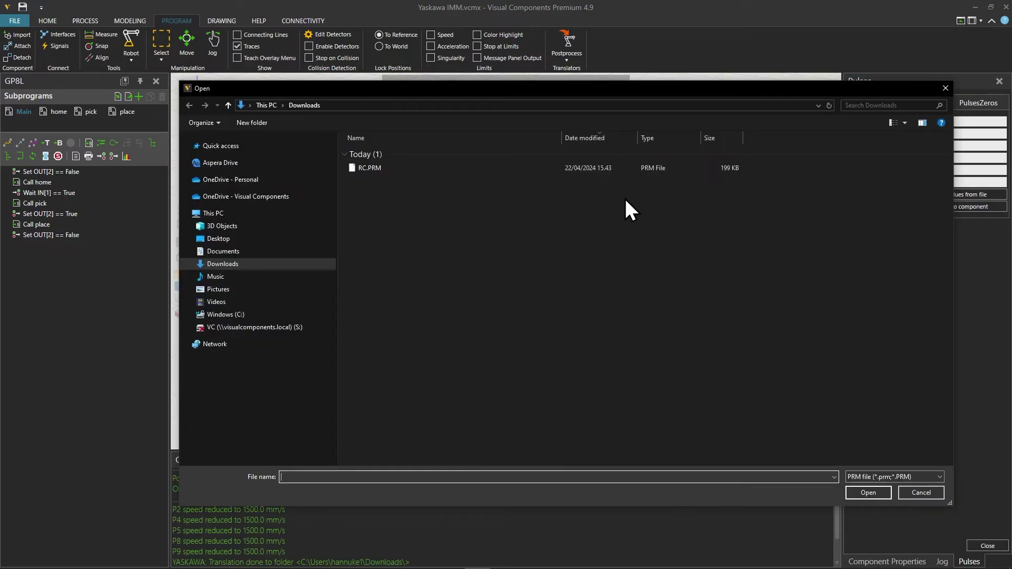
{"action": "left_click", "coordinate": [362, 168]}
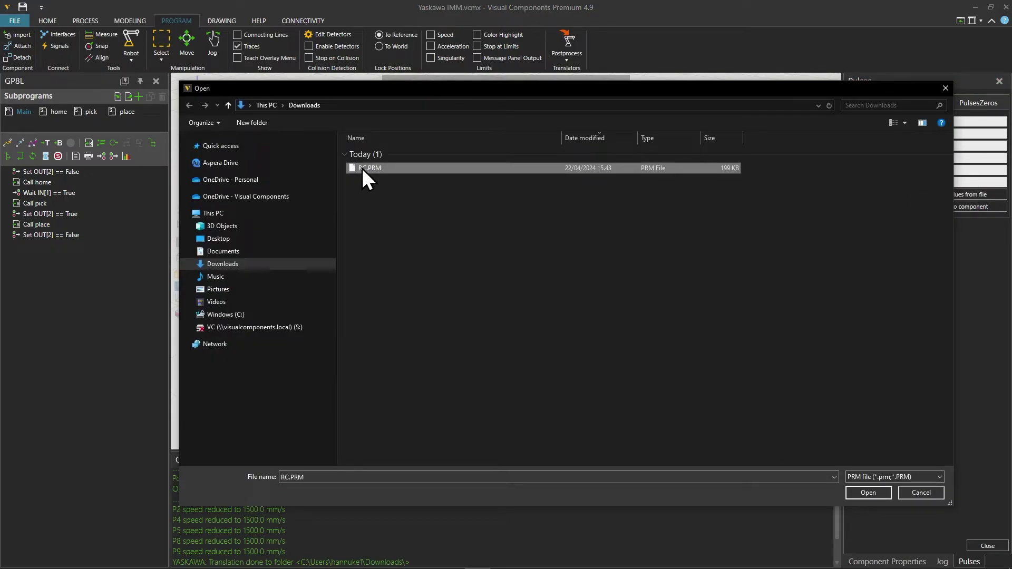
{"action": "left_click", "coordinate": [879, 491]}
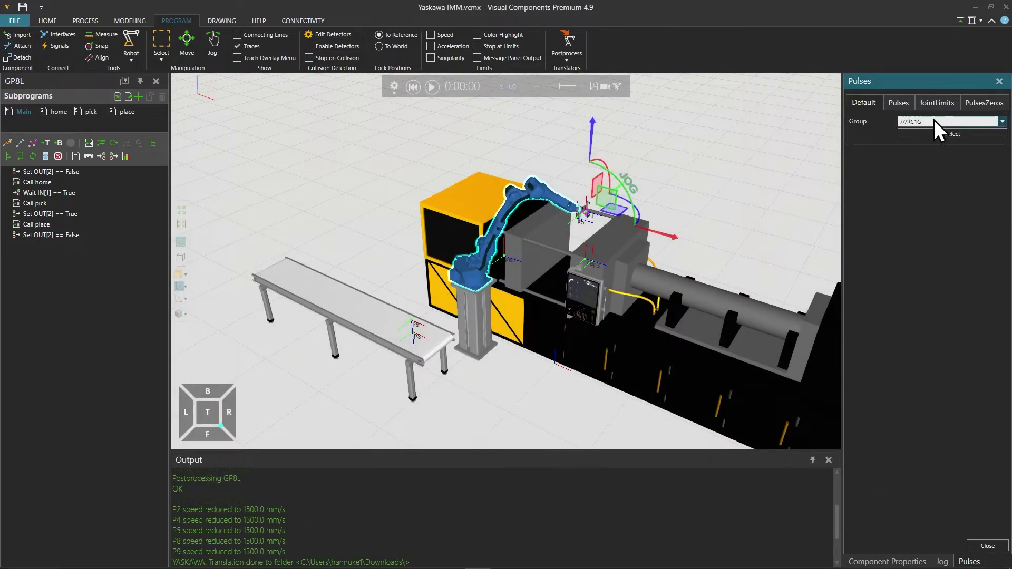
{"action": "left_click", "coordinate": [966, 132]}
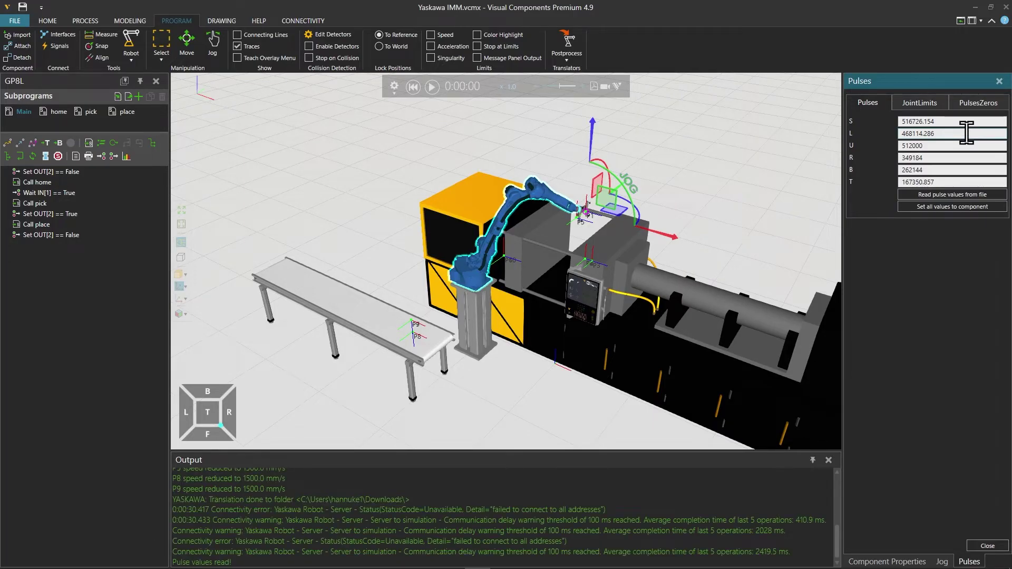
{"action": "left_click", "coordinate": [952, 206]}
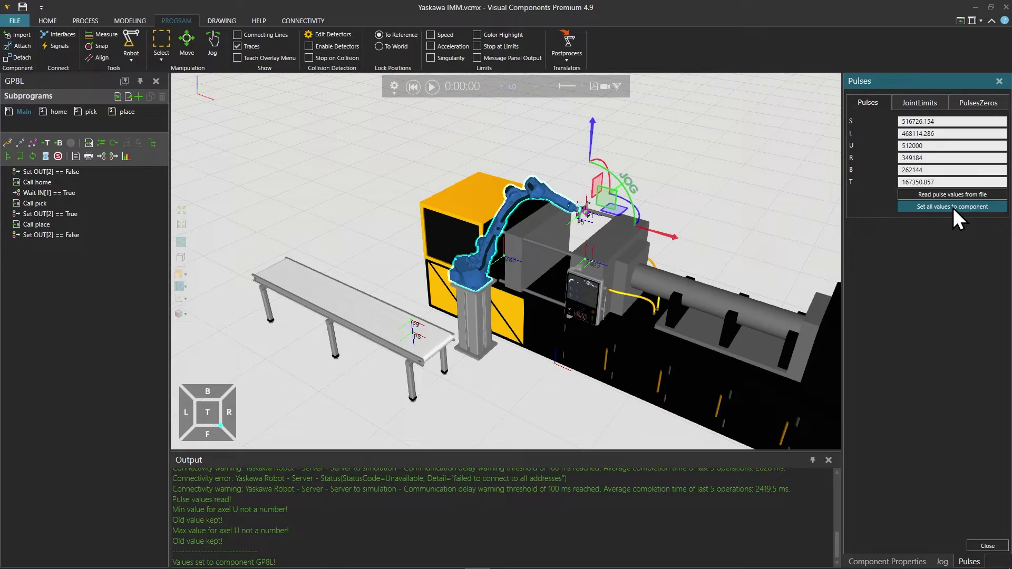
{"action": "left_click", "coordinate": [976, 548]}
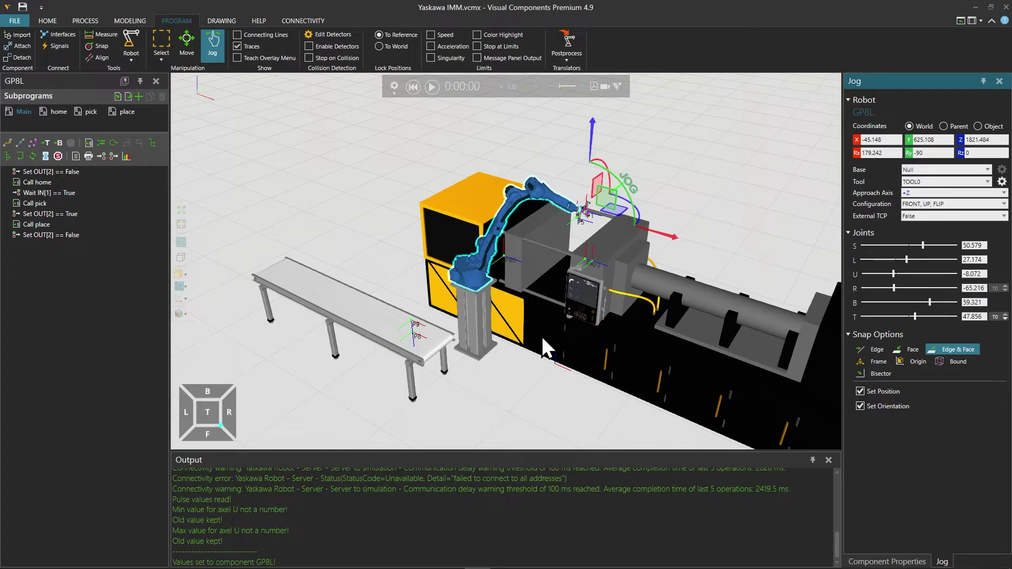
Step: Export the program with YASKAWA Download to Downloads as MAIN.JBI
{"action": "left_click", "coordinate": [567, 50]}
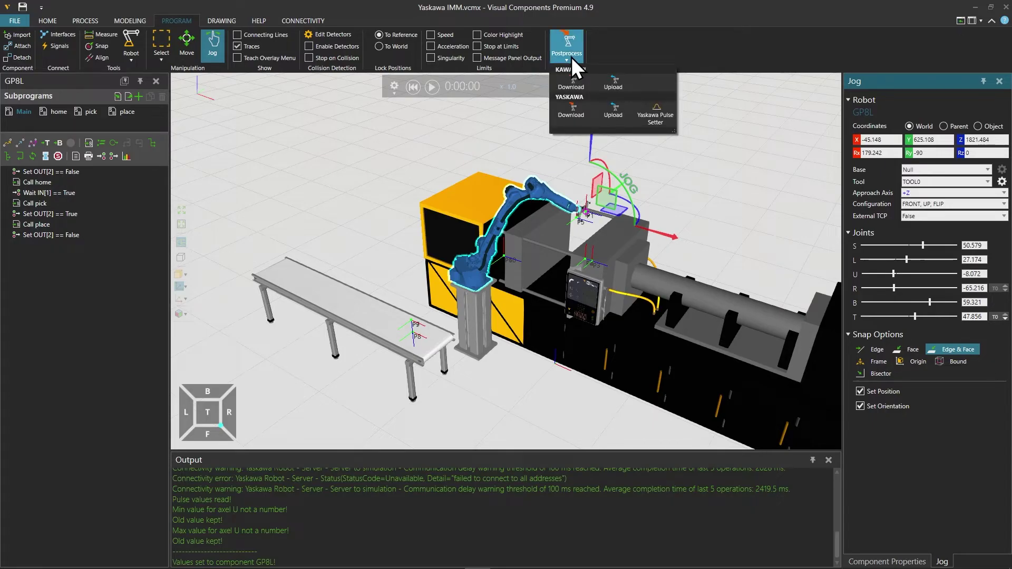
{"action": "left_click", "coordinate": [573, 116]}
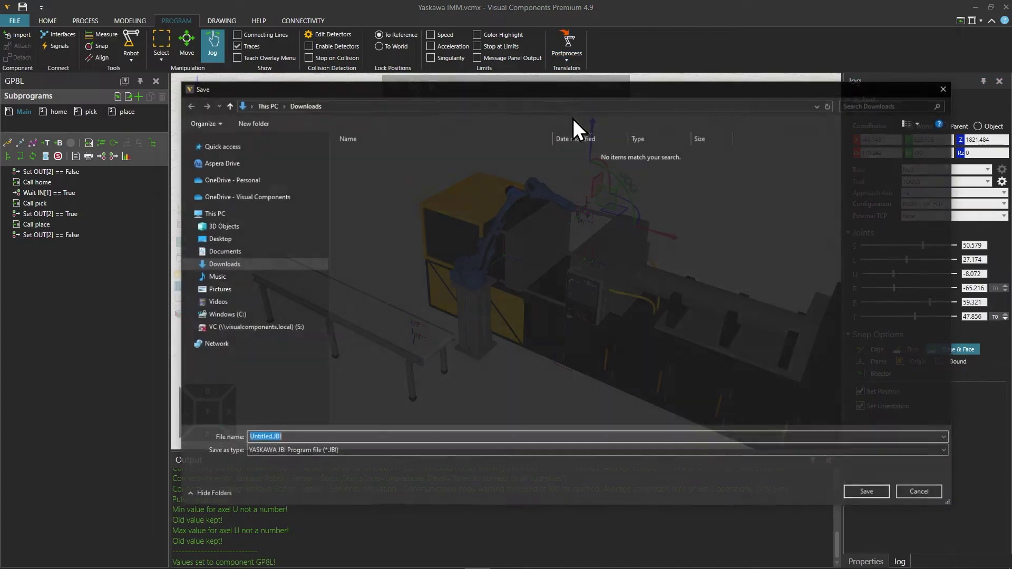
{"action": "left_click", "coordinate": [225, 266]}
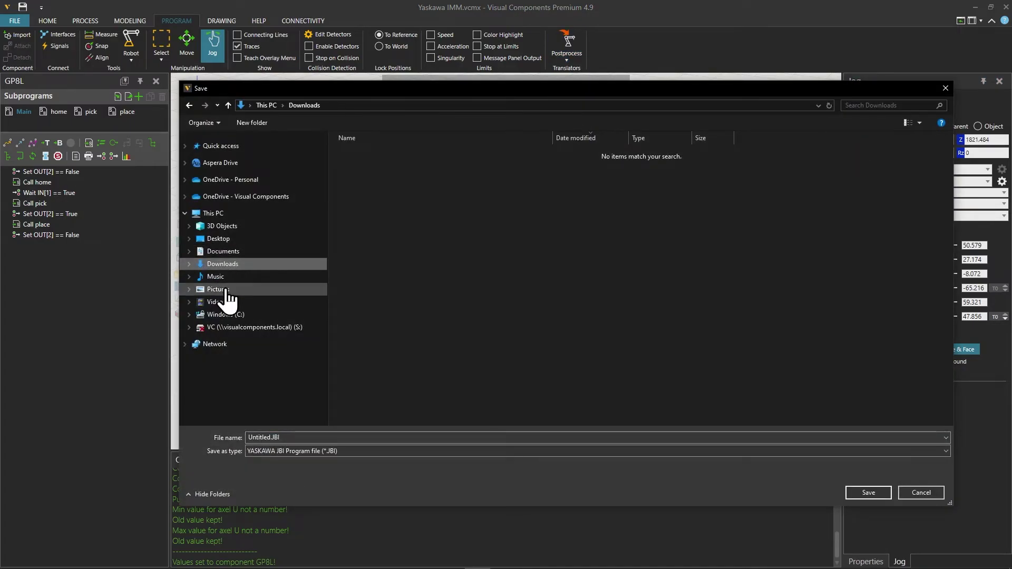
{"action": "double_click", "coordinate": [266, 438]}
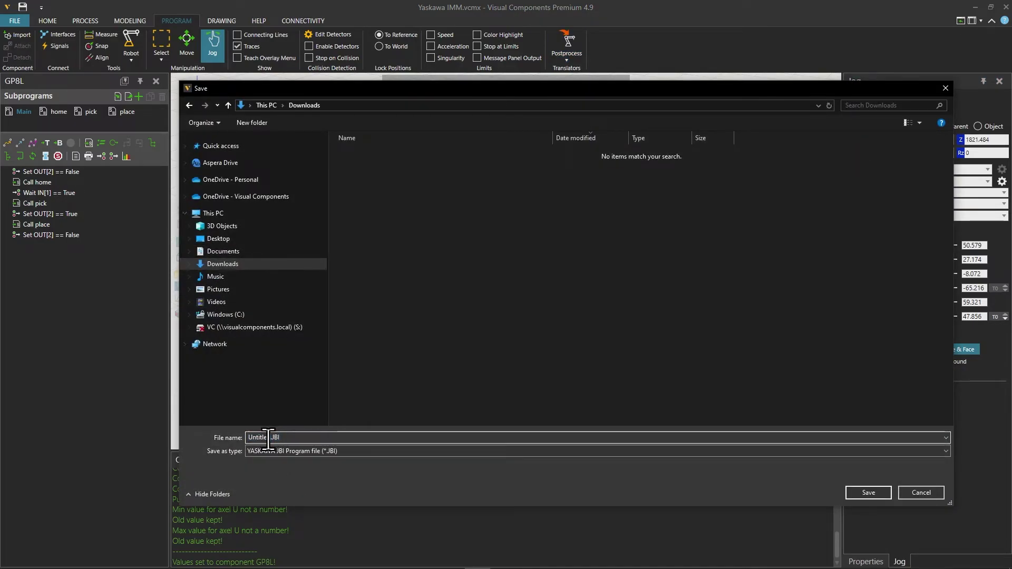
{"action": "type", "text": "MAIN"}
{"action": "left_click", "coordinate": [861, 492]}
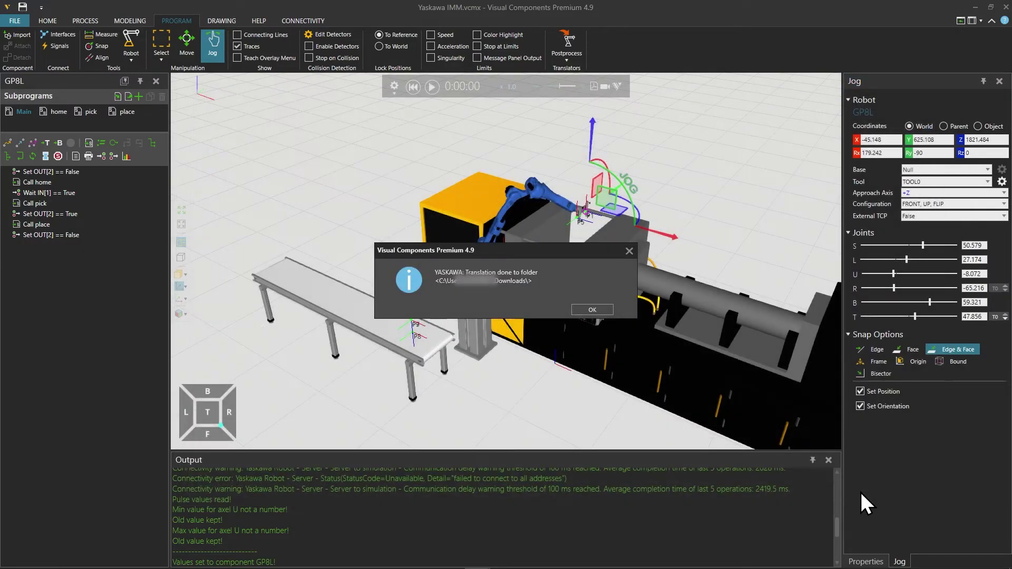
Step: Copy the HOME, MAIN, PICK and PLACE JBI files in Downloads
{"action": "left_click", "coordinate": [592, 310]}
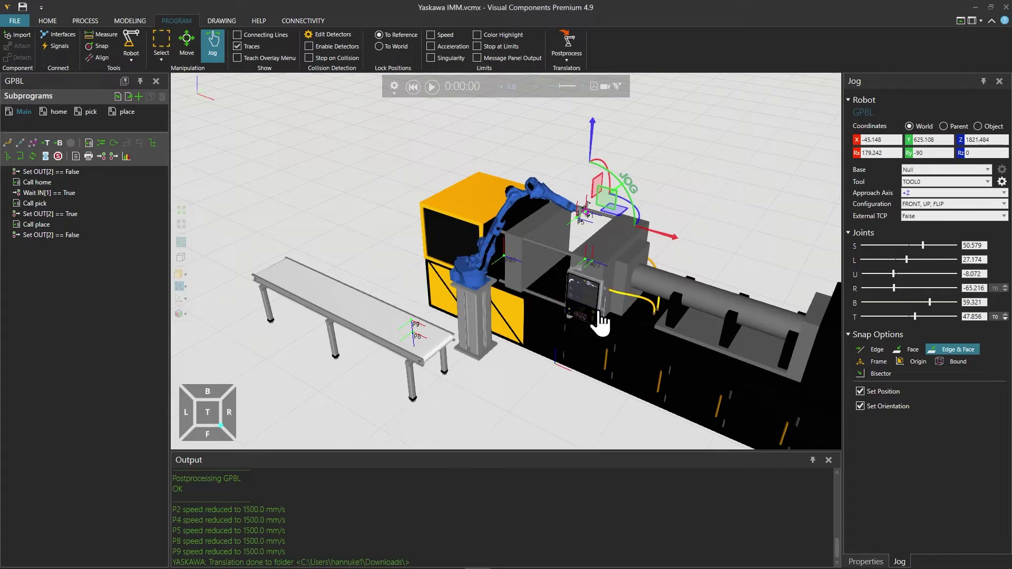
{"action": "left_click_drag", "start_coordinate": [506, 216], "coordinate": [545, 211]}
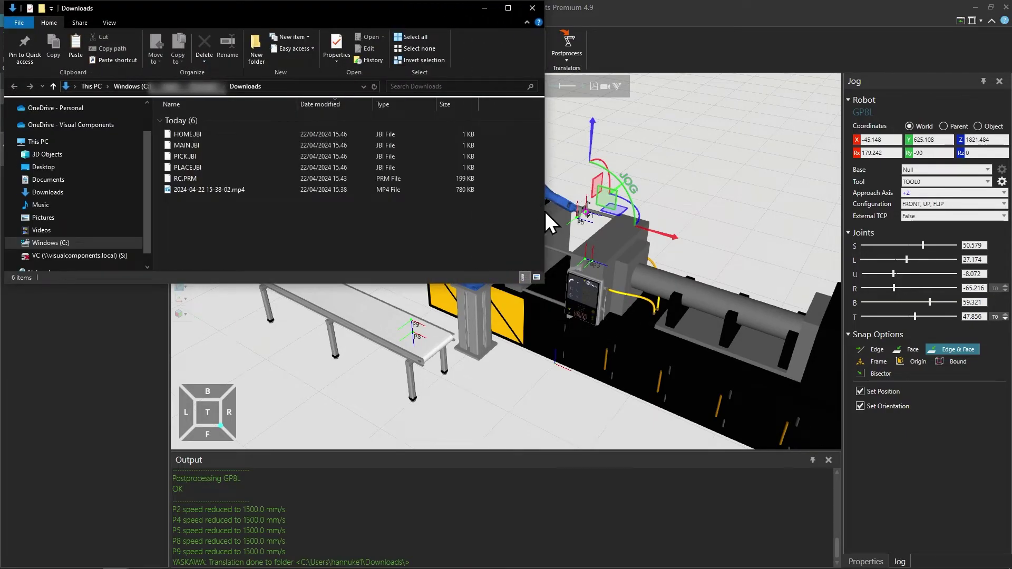
{"action": "left_click_drag", "start_coordinate": [492, 163], "coordinate": [347, 133]}
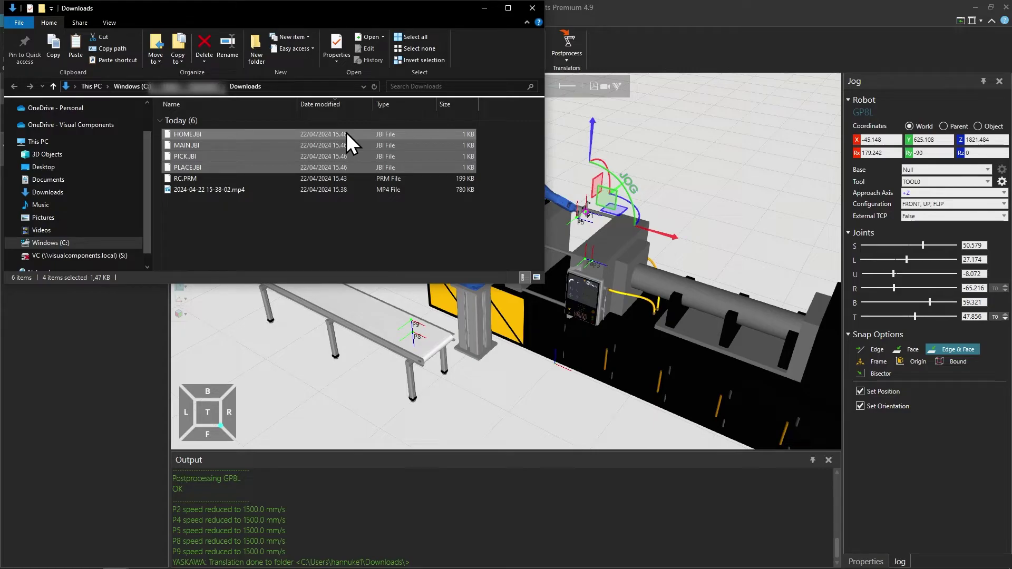
{"action": "right_click", "coordinate": [346, 133]}
{"action": "left_click", "coordinate": [388, 284]}
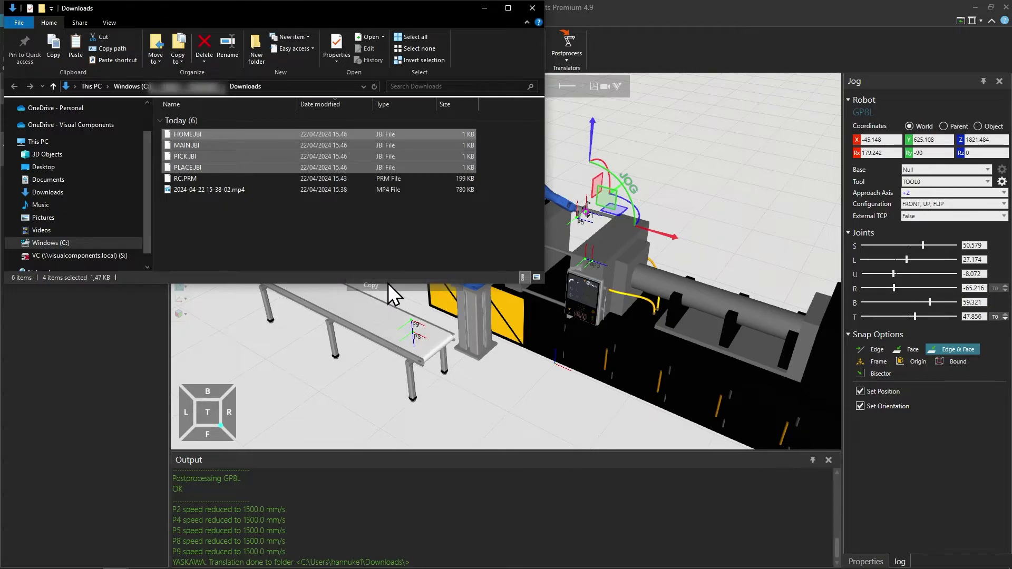
Step: Paste the four JBI files into the Storage Card folder
{"action": "key", "text": "alt+Tab"}
{"action": "right_click", "coordinate": [439, 283]}
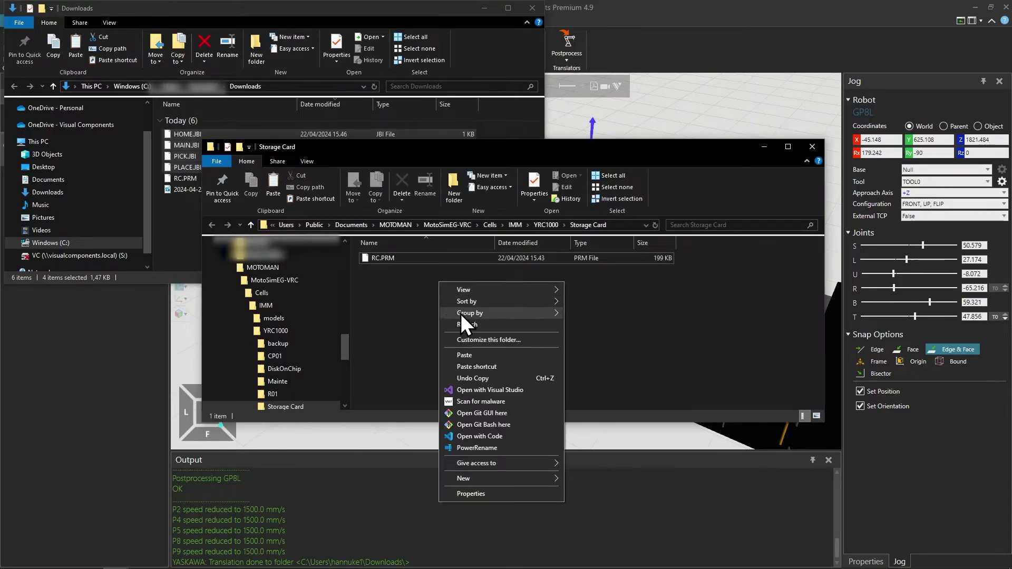
{"action": "left_click", "coordinate": [467, 354]}
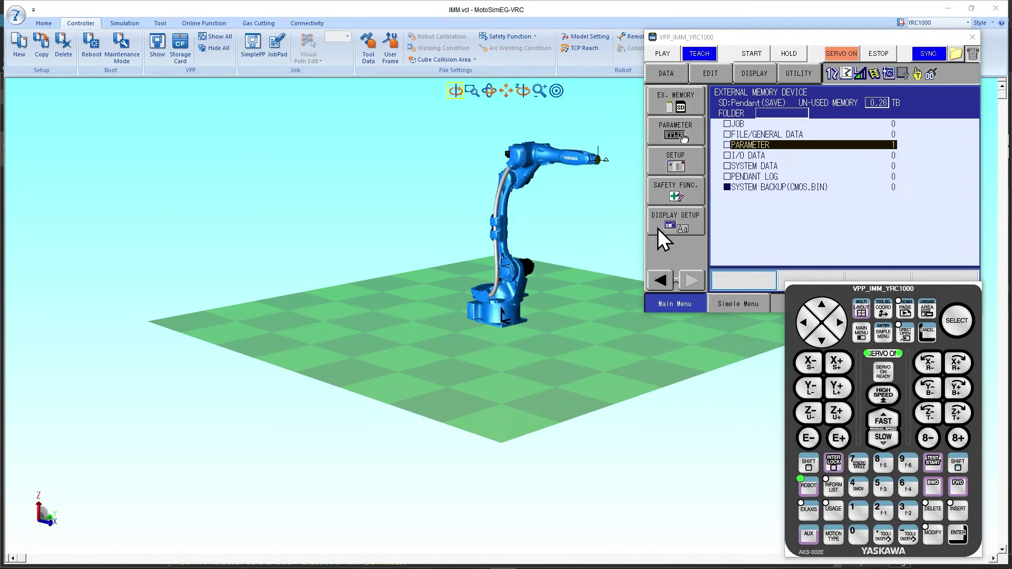
Step: Load HOME, MAIN, PICK and PLACE via EX. MEMORY > LOAD > JOB with Select All, confirming YES
{"action": "left_click", "coordinate": [677, 103]}
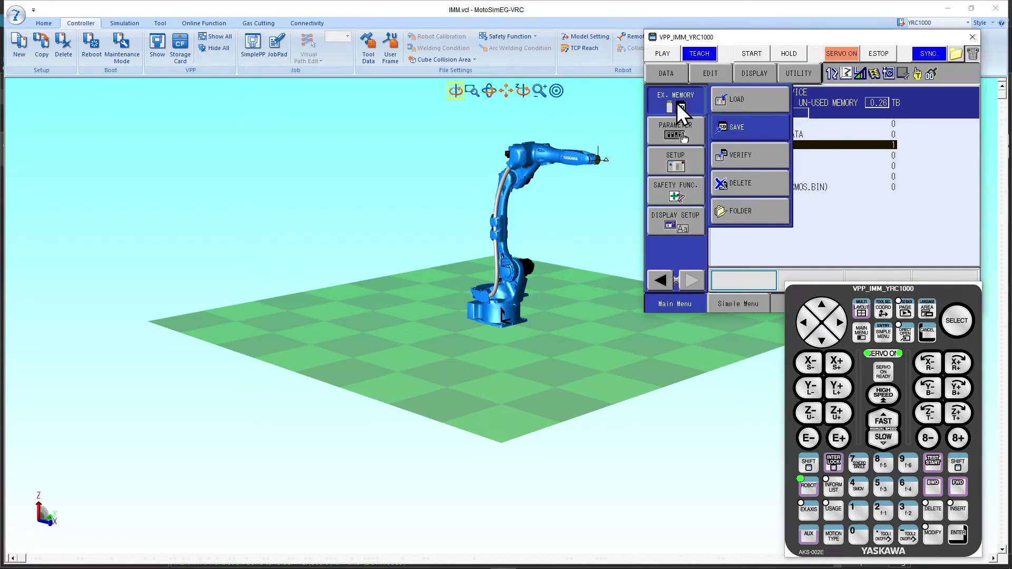
{"action": "left_click", "coordinate": [751, 99]}
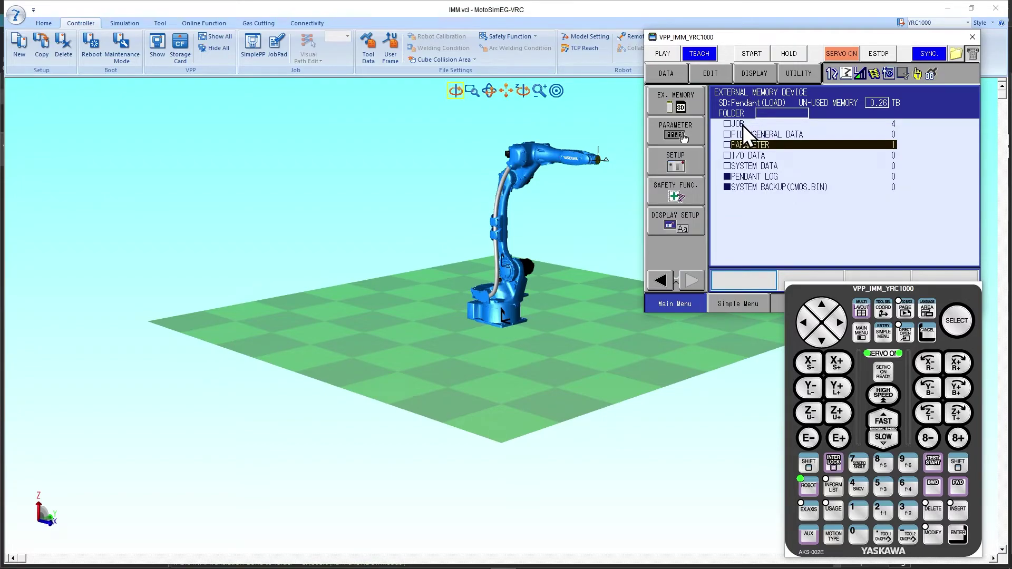
{"action": "left_click", "coordinate": [743, 125]}
{"action": "left_click", "coordinate": [742, 125]}
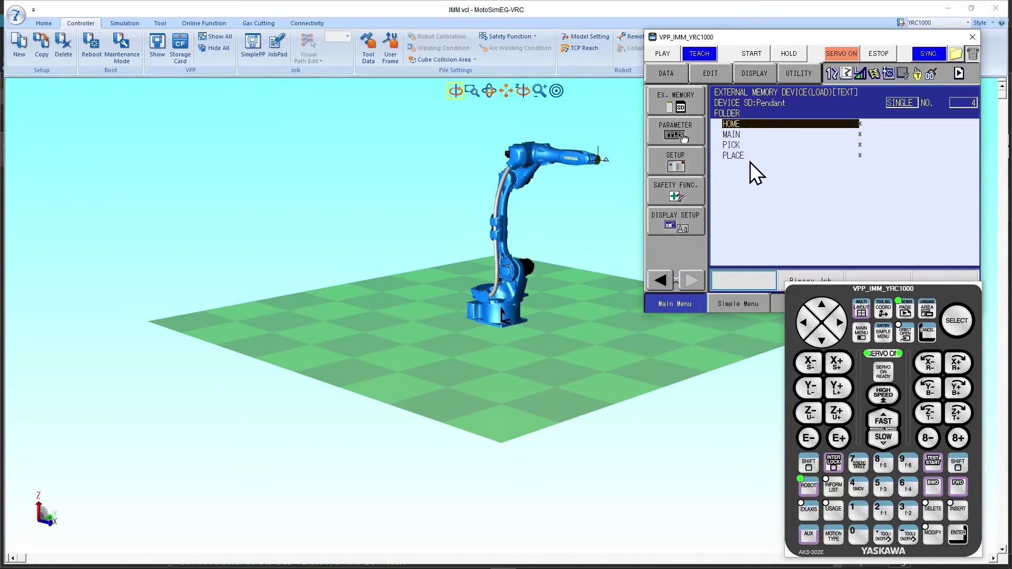
{"action": "left_click", "coordinate": [708, 73]}
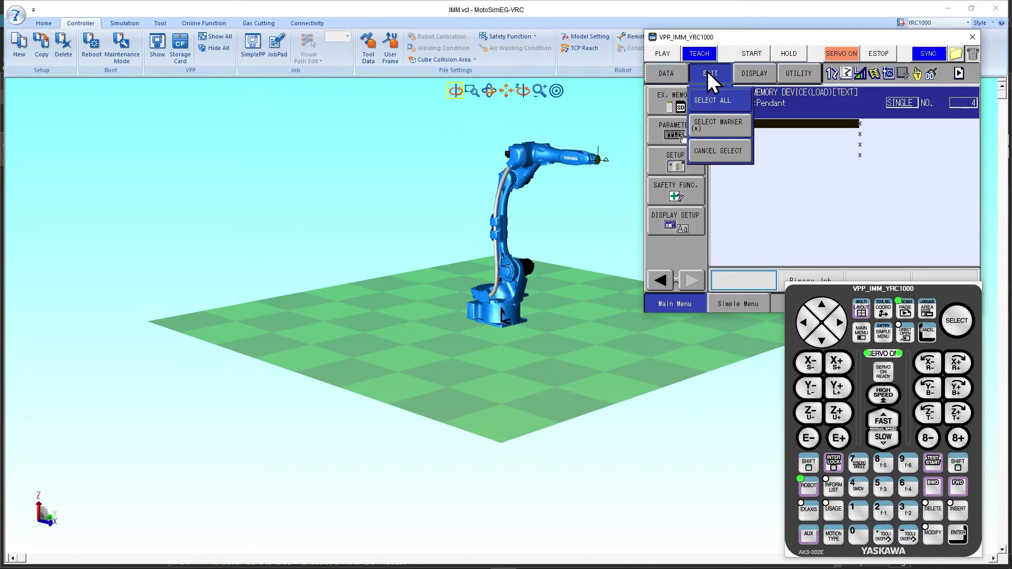
{"action": "left_click", "coordinate": [729, 99]}
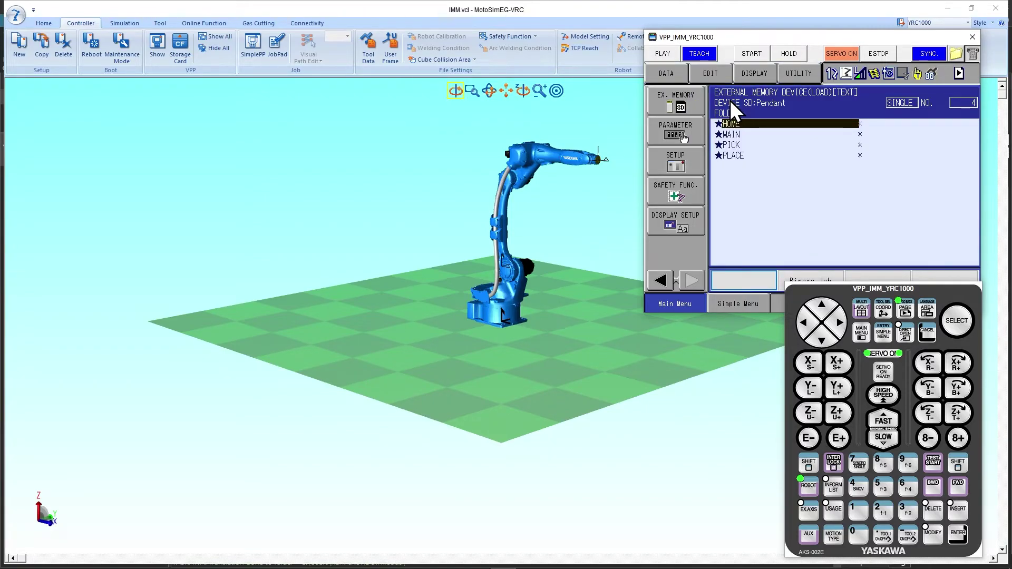
{"action": "left_click", "coordinate": [955, 535]}
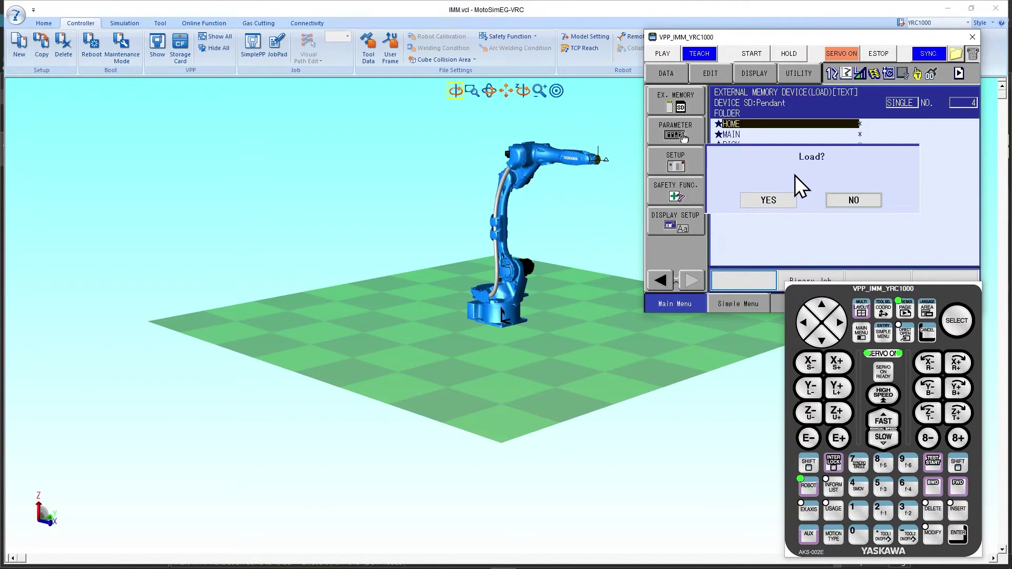
{"action": "left_click", "coordinate": [765, 198]}
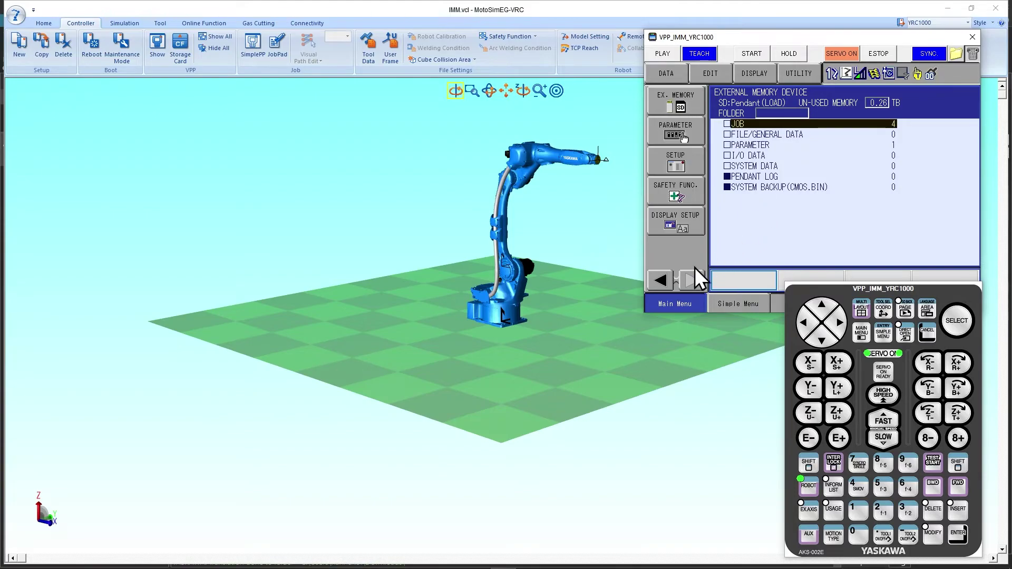
Step: Select MAIN through JOB > SELECT JOB so its program lines show on the pendant
{"action": "left_click", "coordinate": [661, 281]}
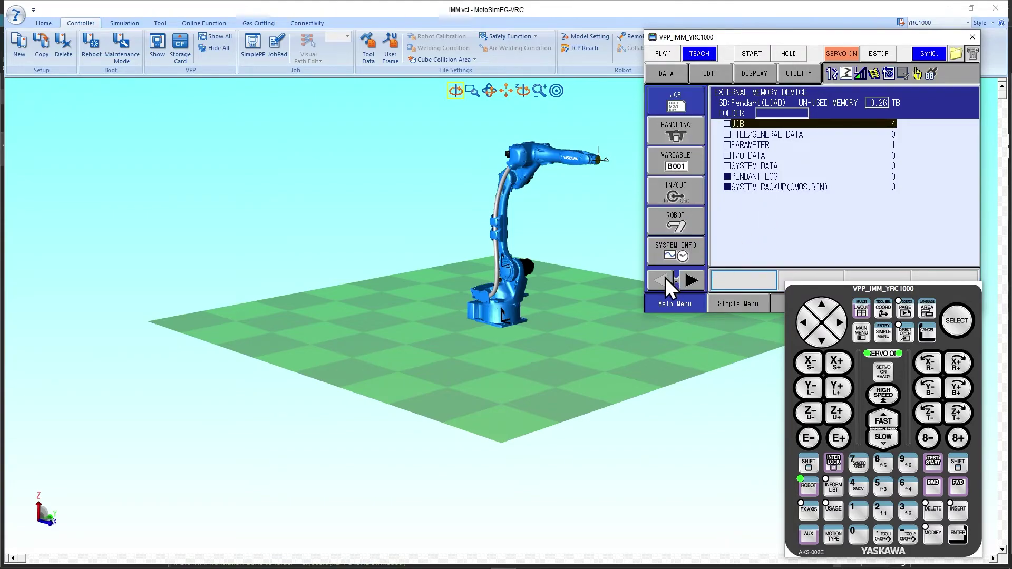
{"action": "left_click", "coordinate": [670, 94]}
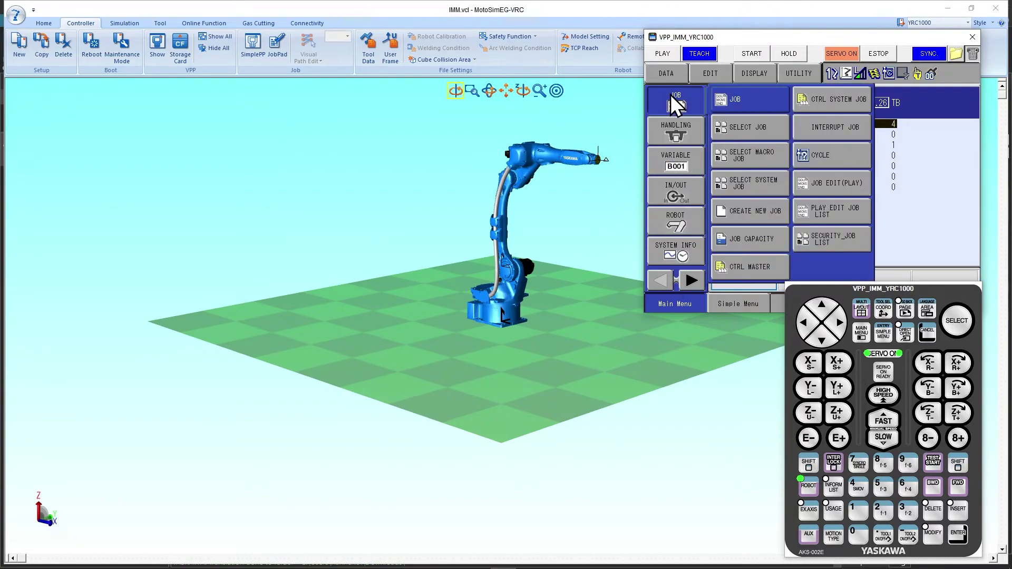
{"action": "left_click", "coordinate": [754, 128]}
{"action": "left_click", "coordinate": [738, 124]}
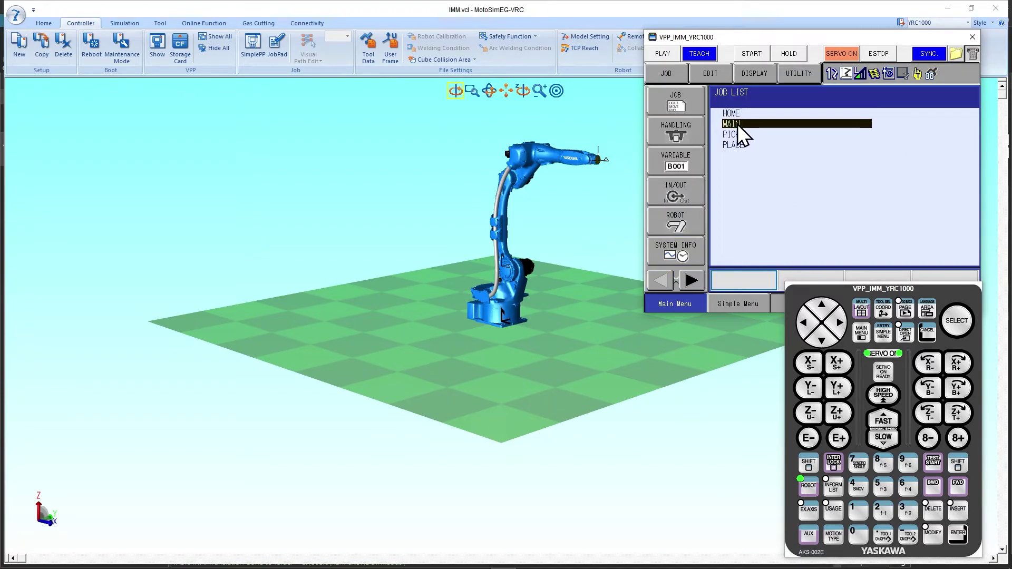
{"action": "left_click", "coordinate": [738, 125]}
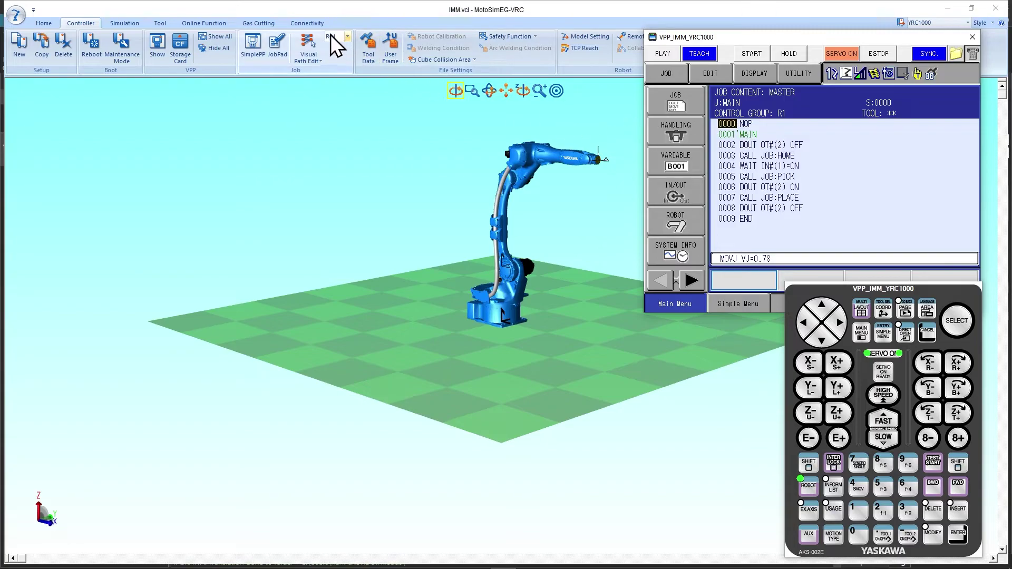
{"action": "left_click", "coordinate": [302, 25]}
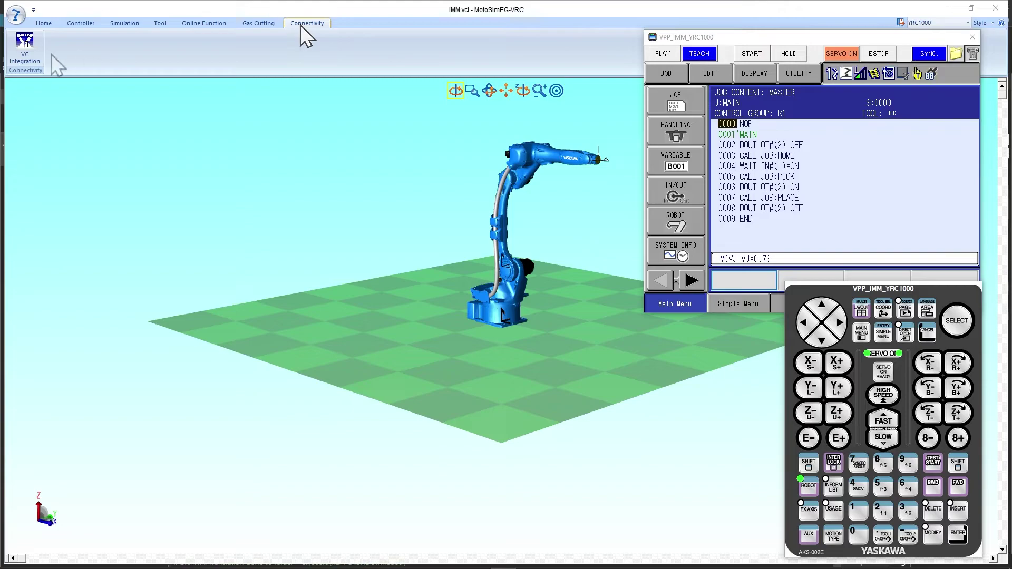
Step: Start the VC Integration connection on port 1234 and minimize the Connection dialog
{"action": "left_click", "coordinate": [26, 52]}
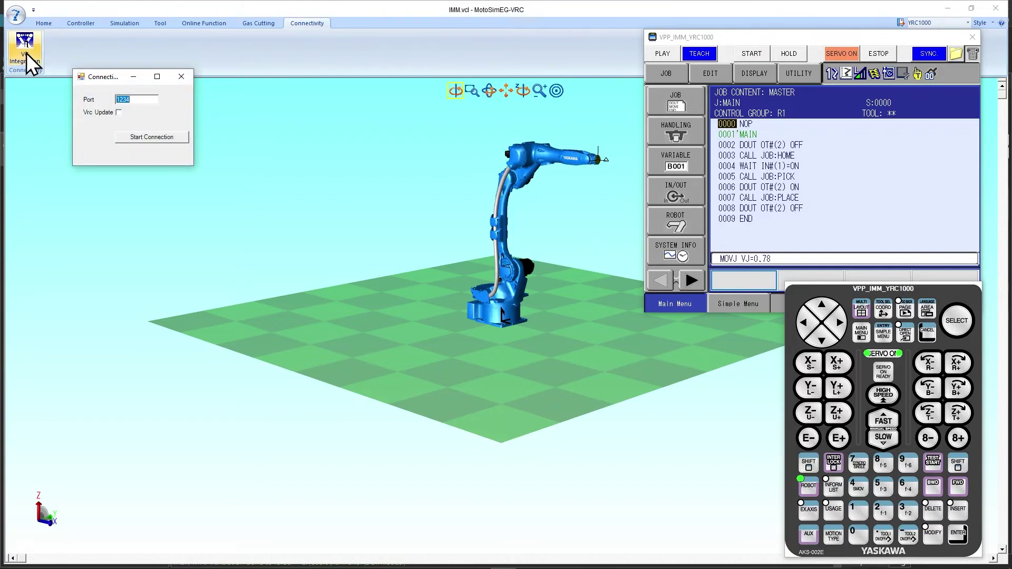
{"action": "left_click", "coordinate": [151, 137]}
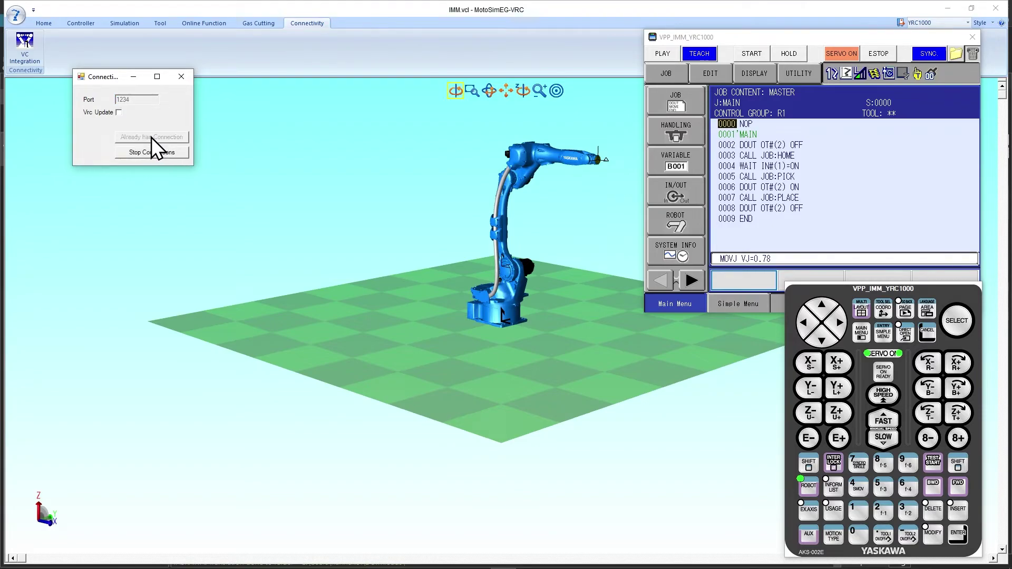
{"action": "left_click", "coordinate": [135, 77]}
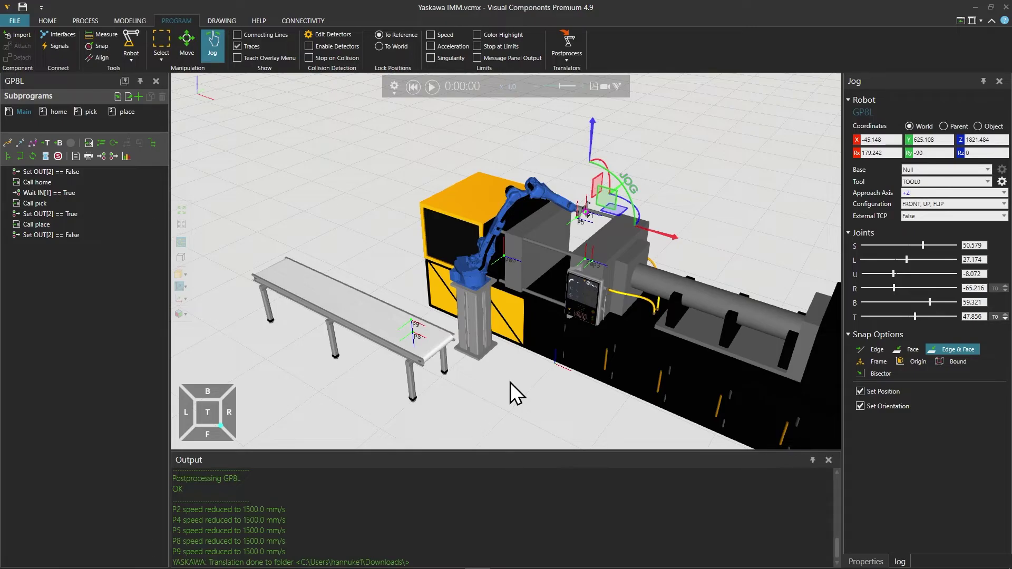
Step: Browse the eCatalog to Models by Manufacturer > Yaskawa > Misc
{"action": "left_click", "coordinate": [38, 19]}
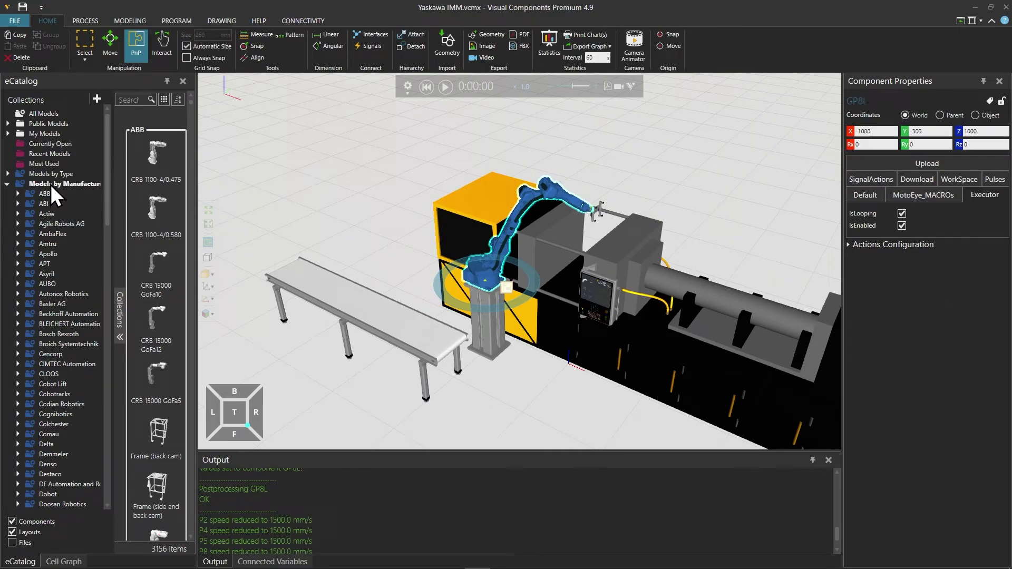
{"action": "scroll", "coordinate": [51, 185], "scroll_direction": "down", "scroll_amount": 15}
{"action": "left_click", "coordinate": [52, 451]}
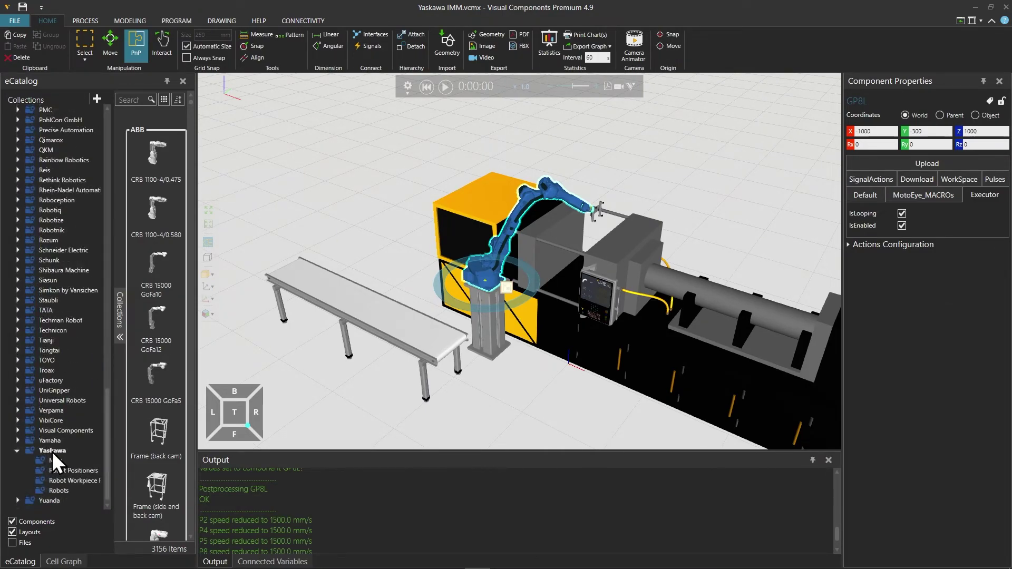
{"action": "left_click", "coordinate": [57, 460]}
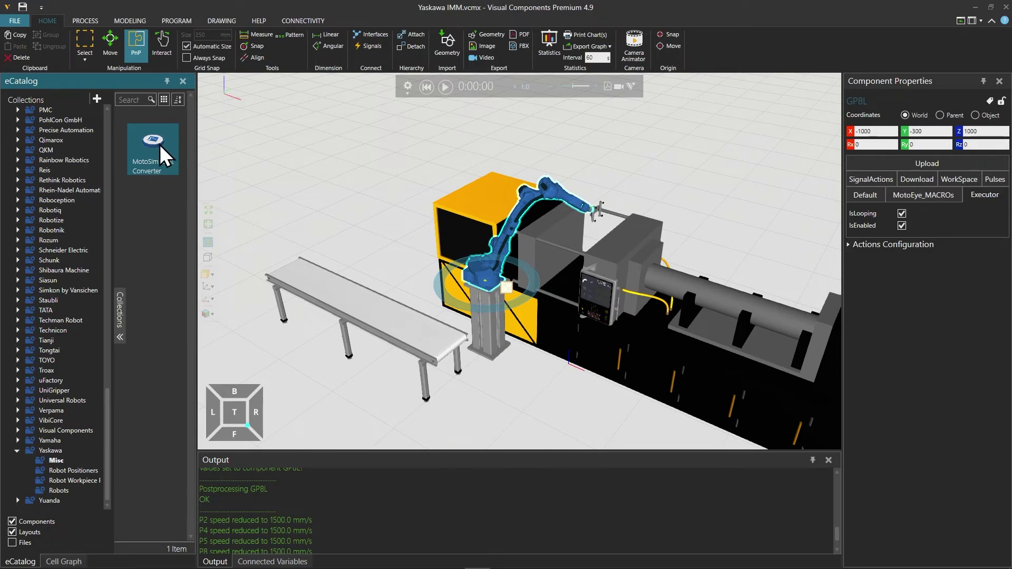
Step: Drop the MotoSim Joint Converter into the layout and link its Connect Robot interface to GP8L
{"action": "left_click_drag", "start_coordinate": [159, 145], "coordinate": [413, 290]}
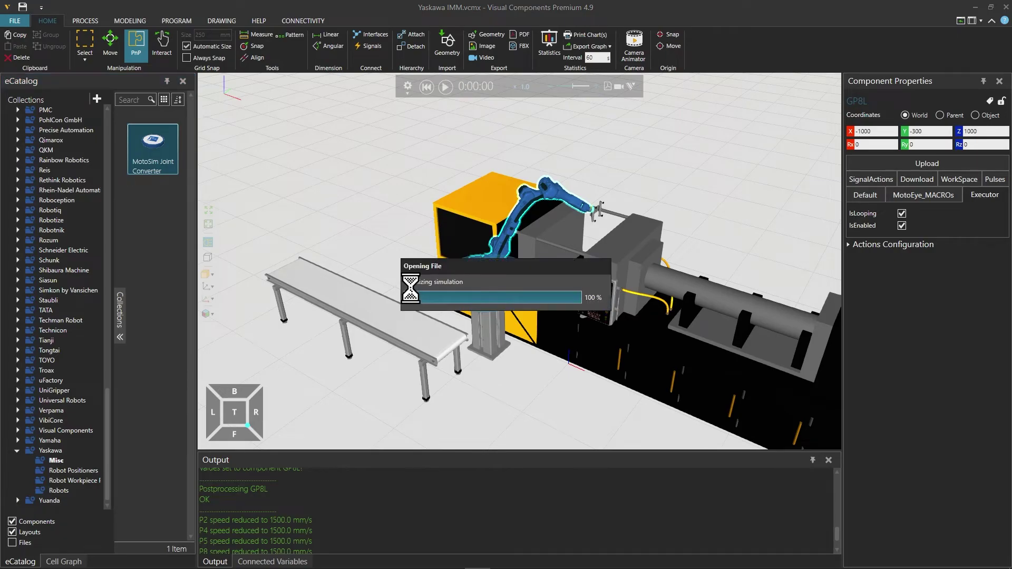
{"action": "left_click", "coordinate": [378, 33]}
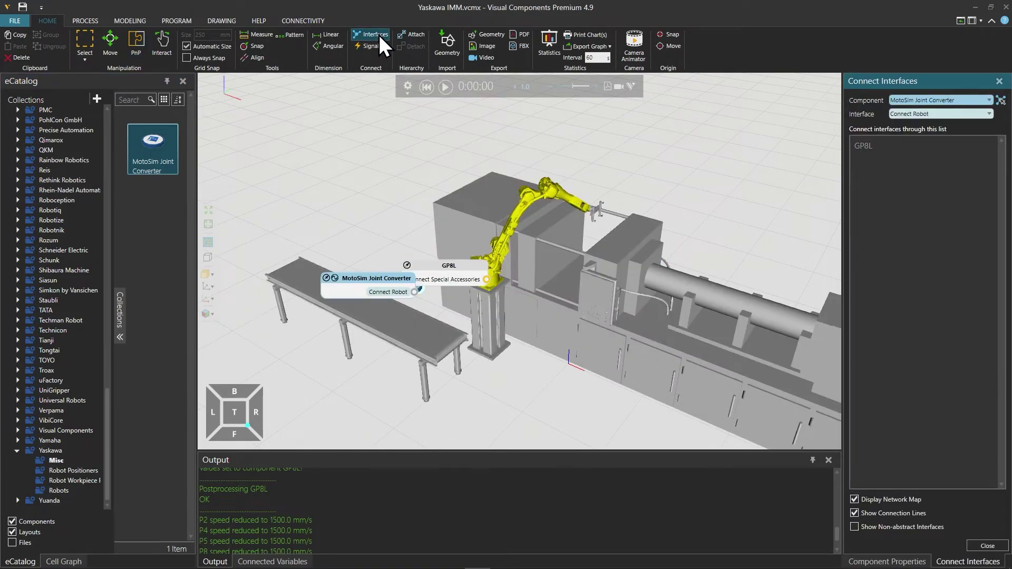
{"action": "left_click", "coordinate": [513, 218]}
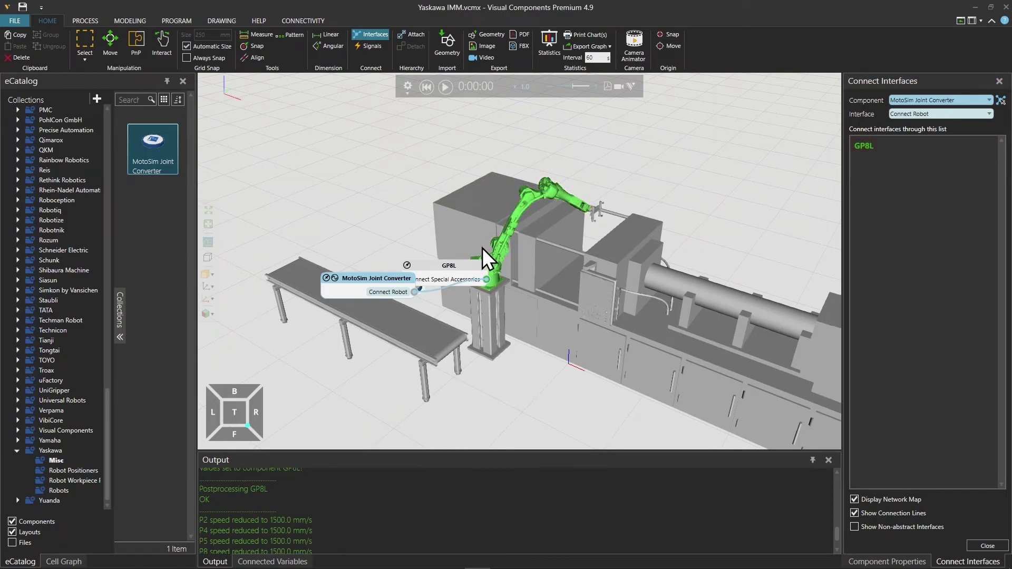
{"action": "left_click_drag", "start_coordinate": [476, 265], "coordinate": [601, 331]}
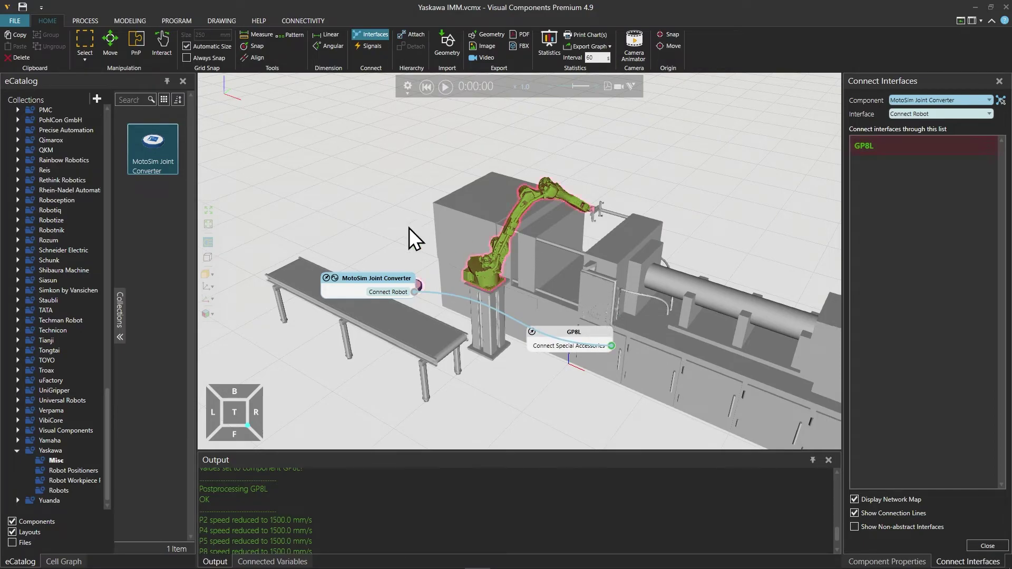
{"action": "left_click", "coordinate": [370, 32]}
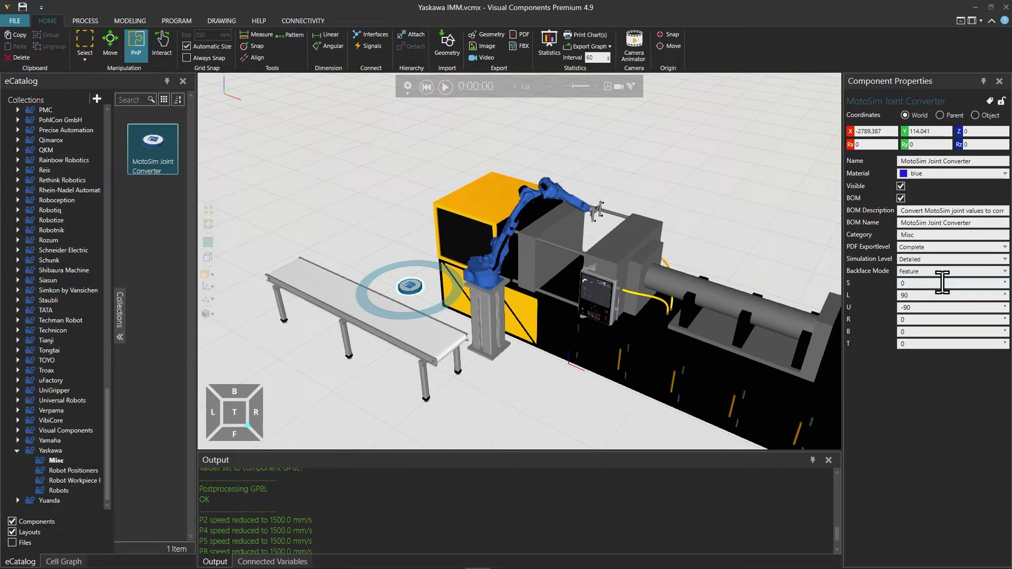
Step: Add a Yaskawa Robot server at 127.0.0.1:1234, test and apply it, then connect it
{"action": "left_click", "coordinate": [302, 20]}
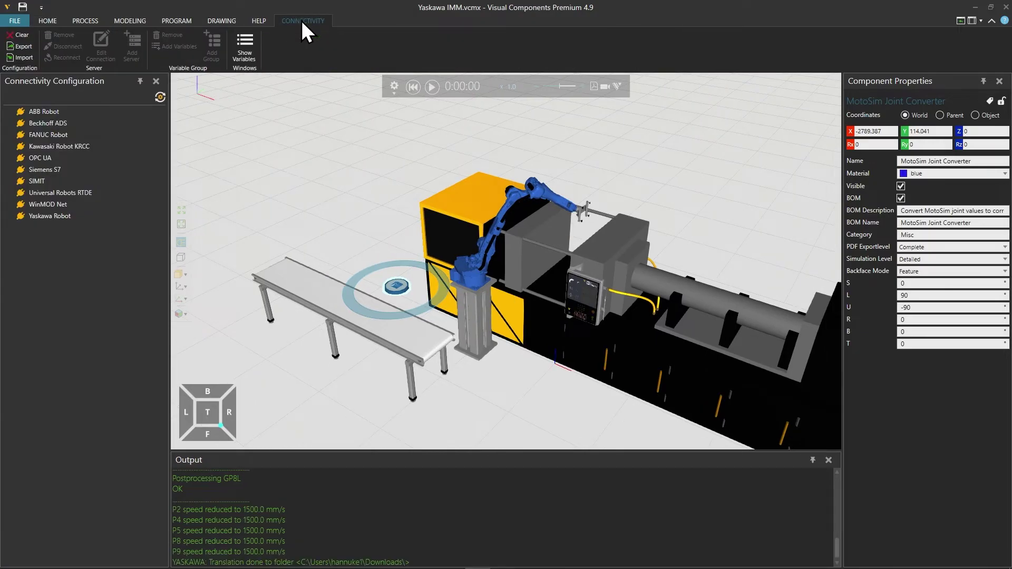
{"action": "left_click", "coordinate": [71, 214]}
{"action": "right_click", "coordinate": [70, 216]}
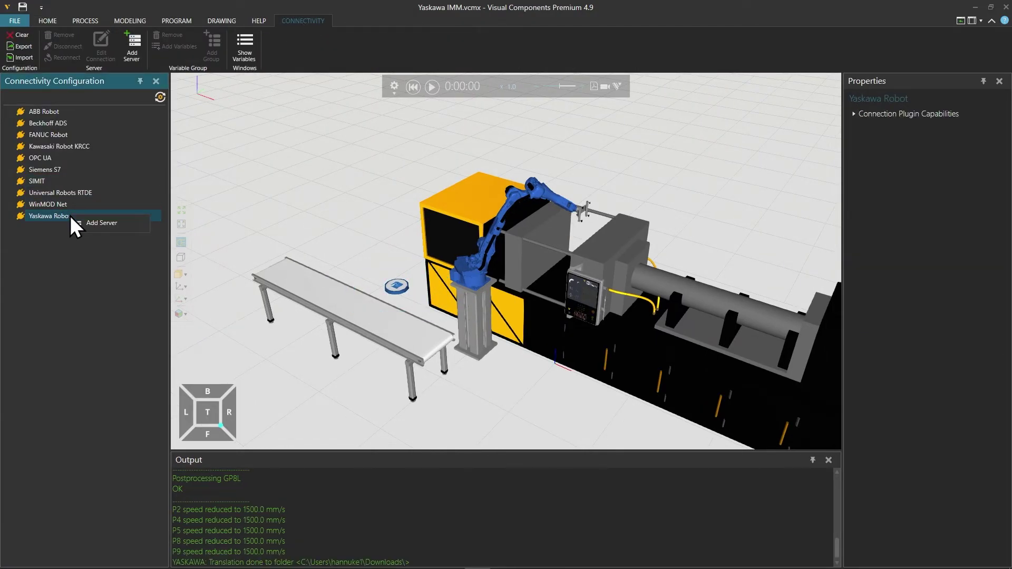
{"action": "left_click", "coordinate": [112, 223]}
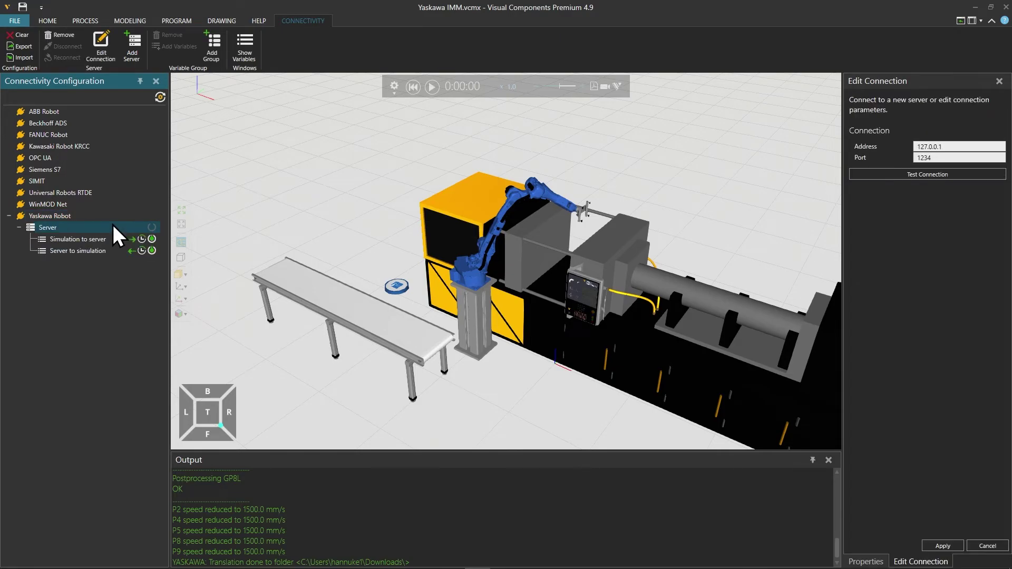
{"action": "left_click", "coordinate": [897, 171]}
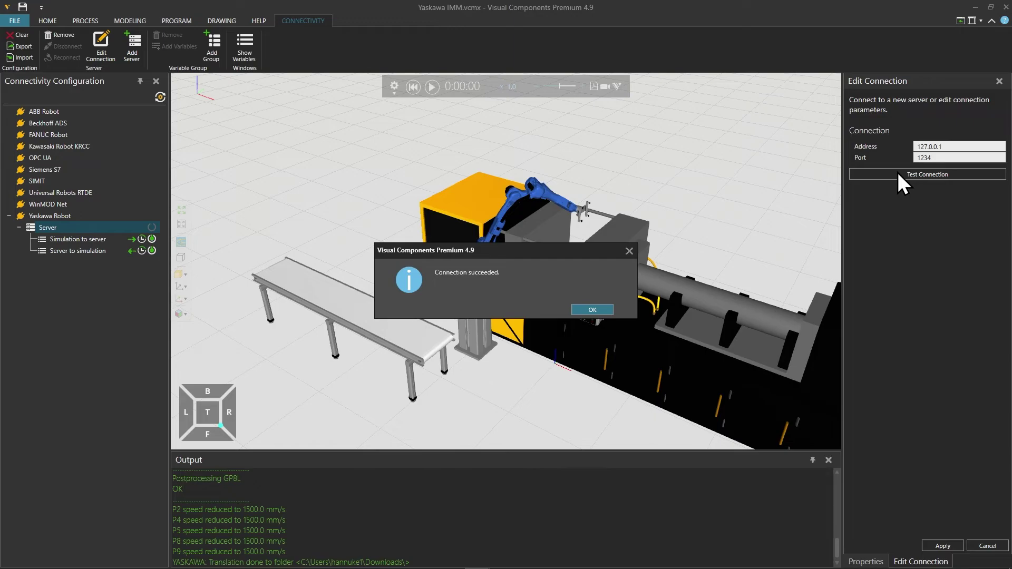
{"action": "left_click", "coordinate": [591, 311]}
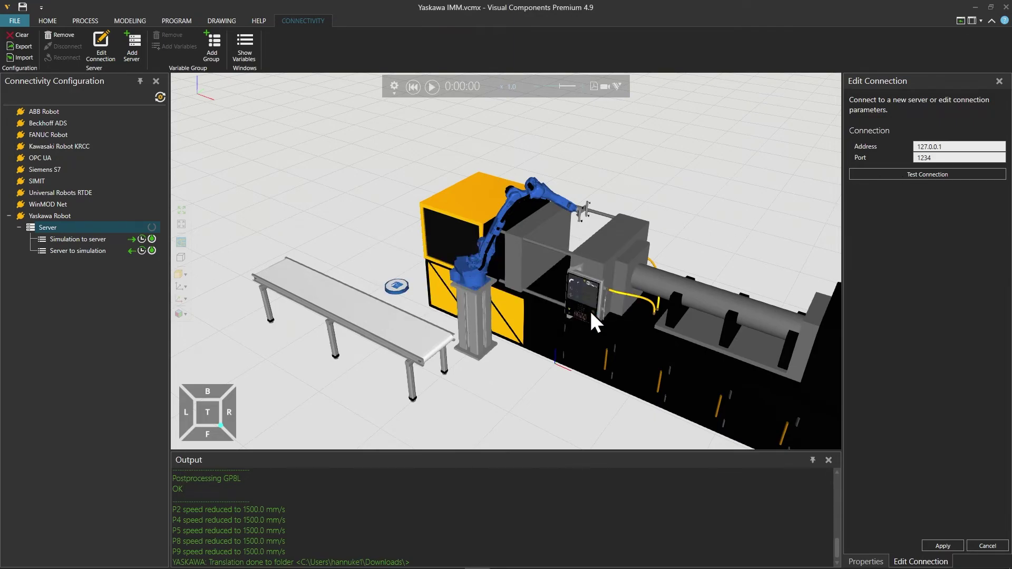
{"action": "left_click", "coordinate": [938, 544]}
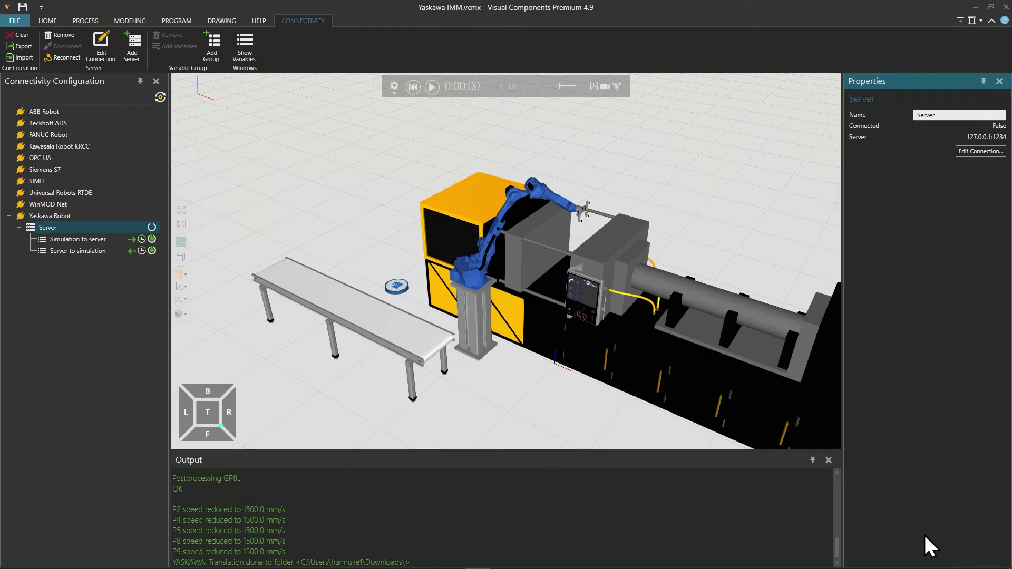
{"action": "left_click", "coordinate": [152, 227]}
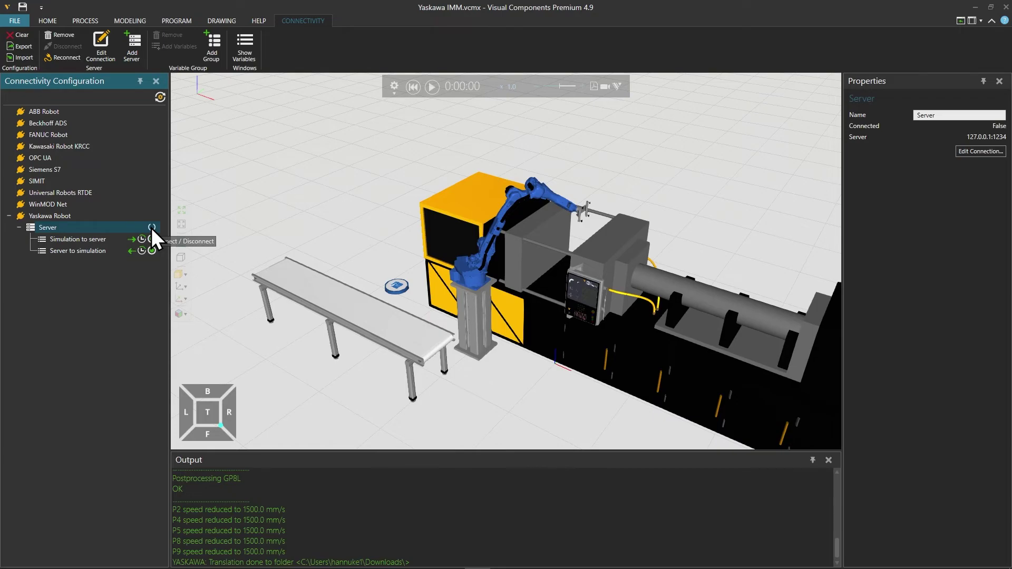
{"action": "left_click", "coordinate": [151, 227]}
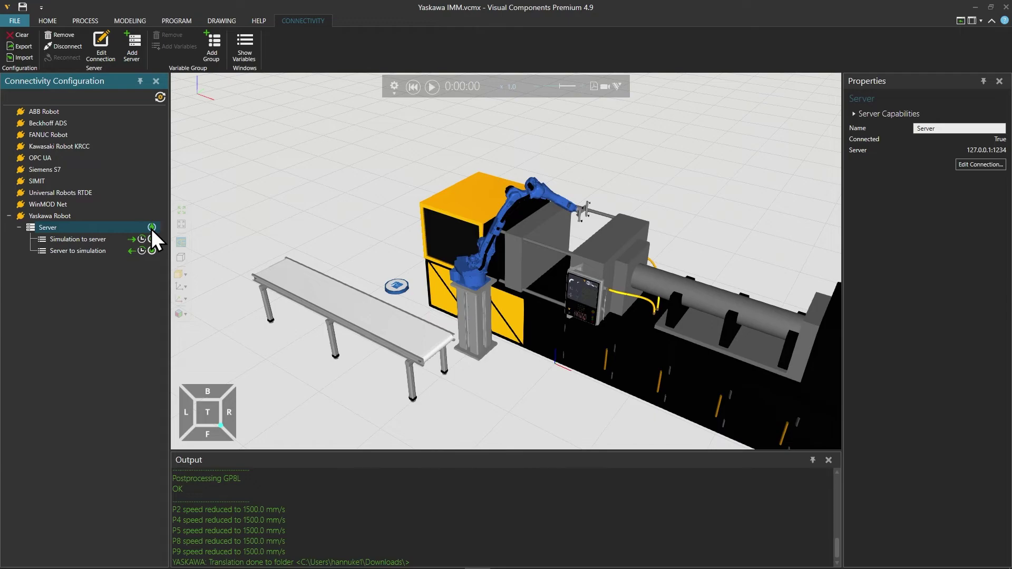
Step: Start pairing variables for the Server to simulation group and reload the simulation components
{"action": "right_click", "coordinate": [88, 251]}
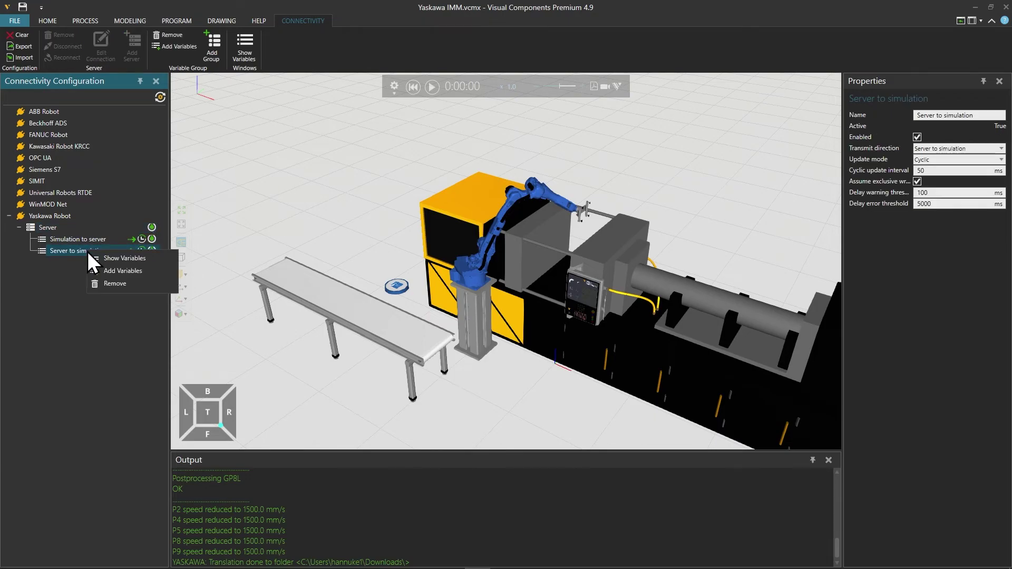
{"action": "left_click", "coordinate": [119, 270]}
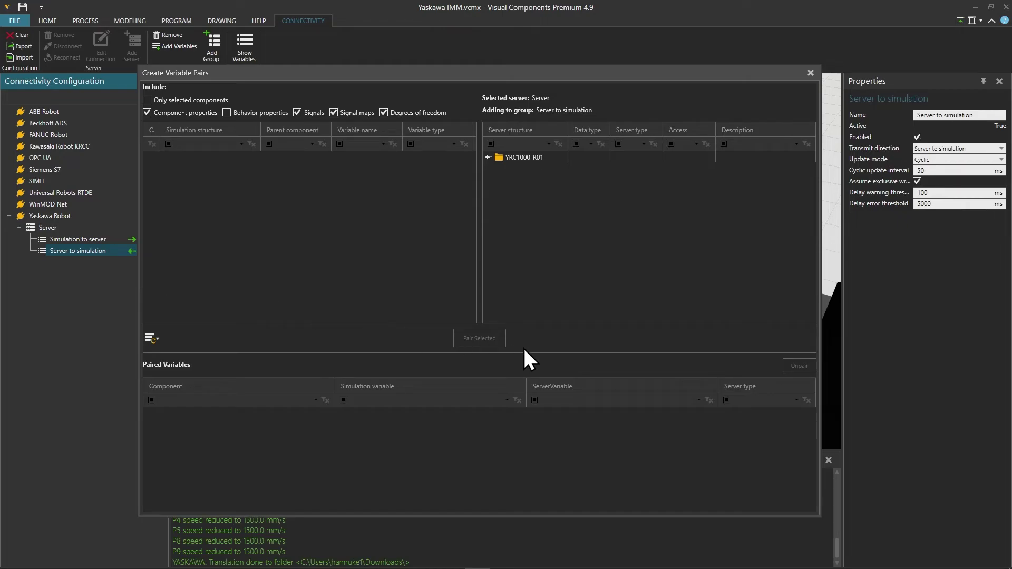
{"action": "right_click", "coordinate": [264, 162]}
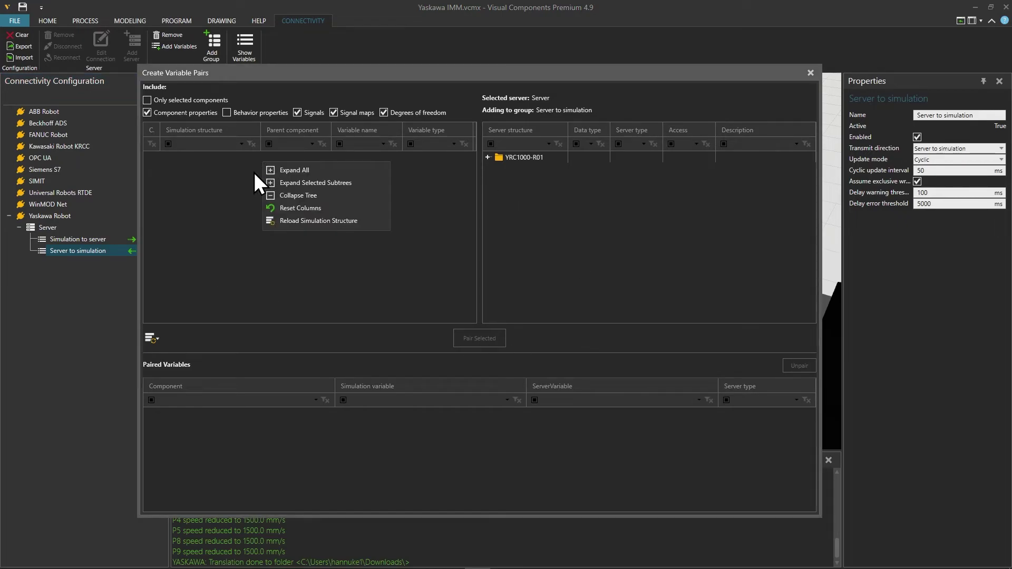
{"action": "left_click", "coordinate": [313, 222]}
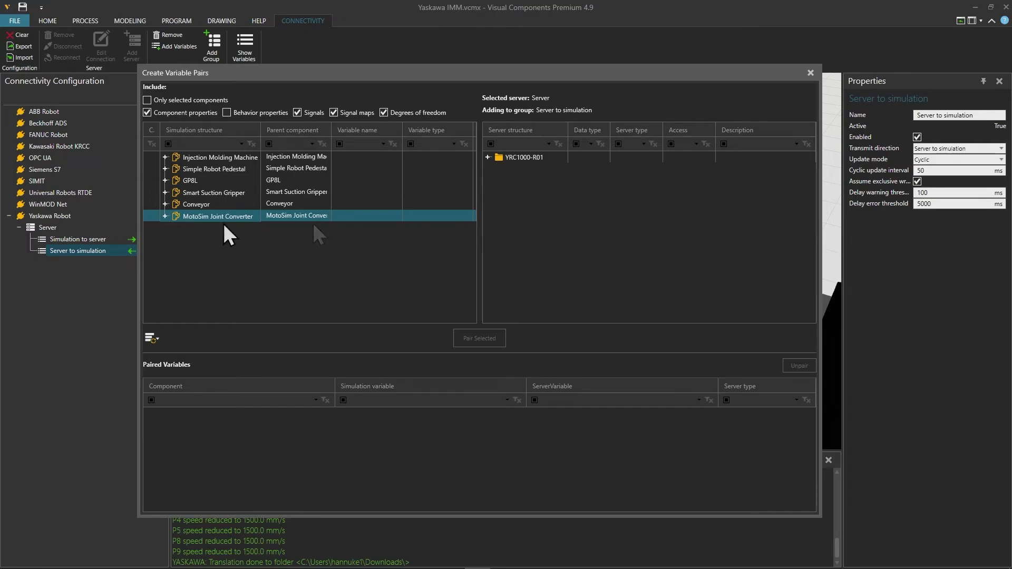
Step: Expand the MotoSim Joint Converter's Component properties to reveal its S–T joint variables
{"action": "left_click", "coordinate": [165, 216]}
{"action": "left_click", "coordinate": [168, 227]}
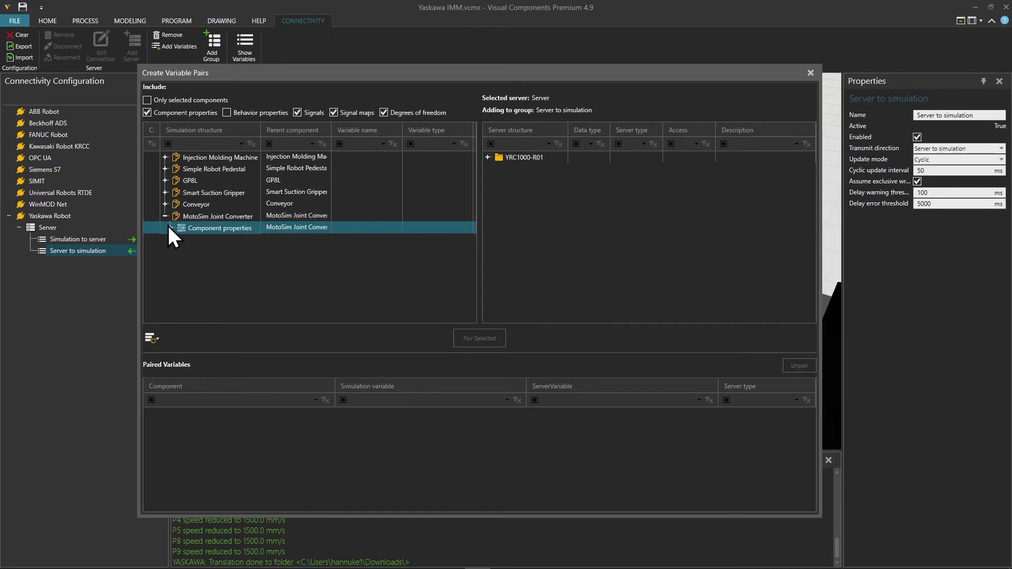
{"action": "left_click", "coordinate": [170, 228]}
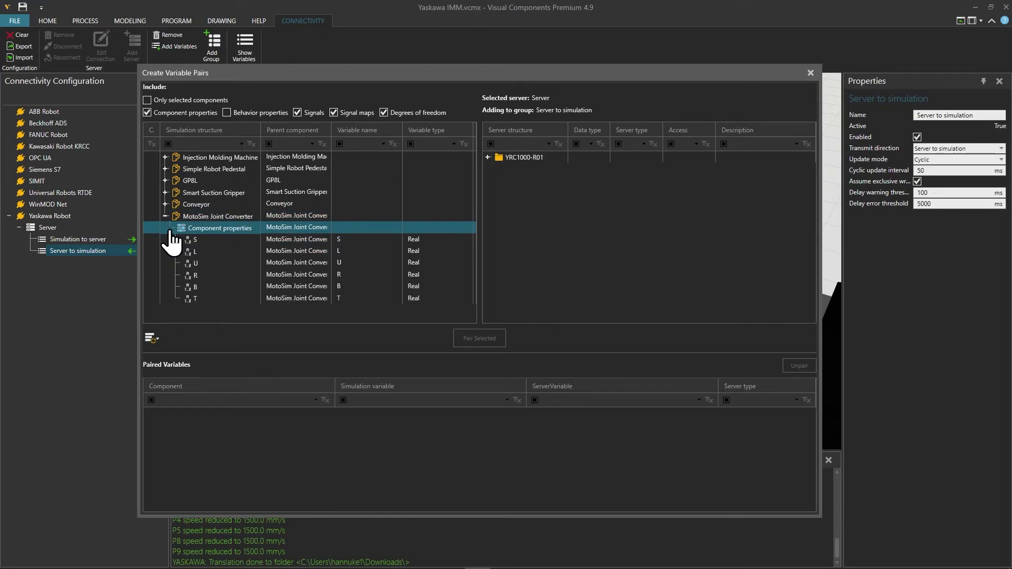
{"action": "left_click", "coordinate": [220, 239]}
{"action": "left_click_drag", "start_coordinate": [221, 249], "coordinate": [490, 173]}
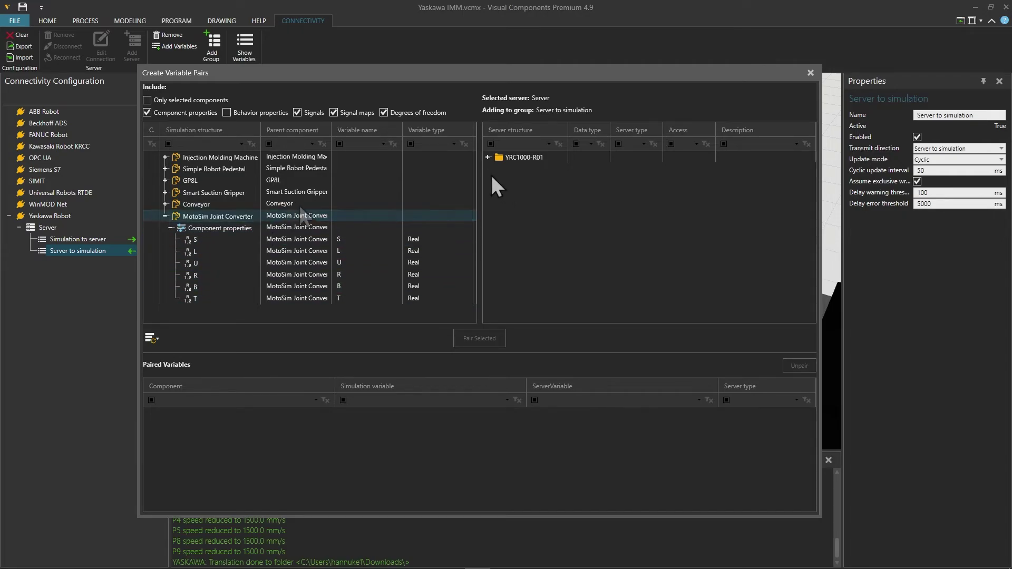
Step: Expand YRC1000-R01 > Movement in the server tree to show its joint variables
{"action": "left_click", "coordinate": [487, 157]}
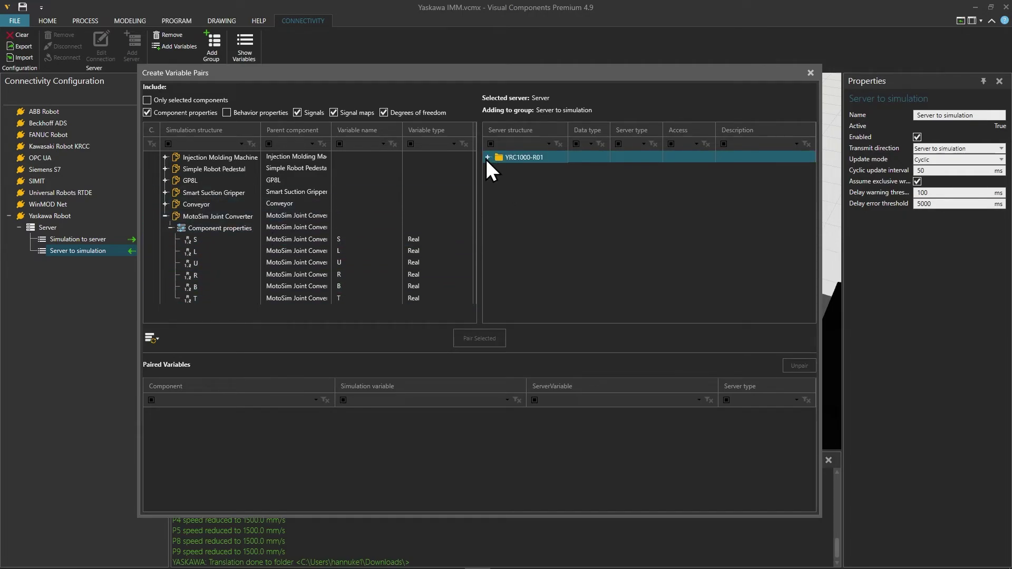
{"action": "left_click", "coordinate": [487, 157]}
{"action": "left_click", "coordinate": [497, 180]}
{"action": "left_click", "coordinate": [494, 169]}
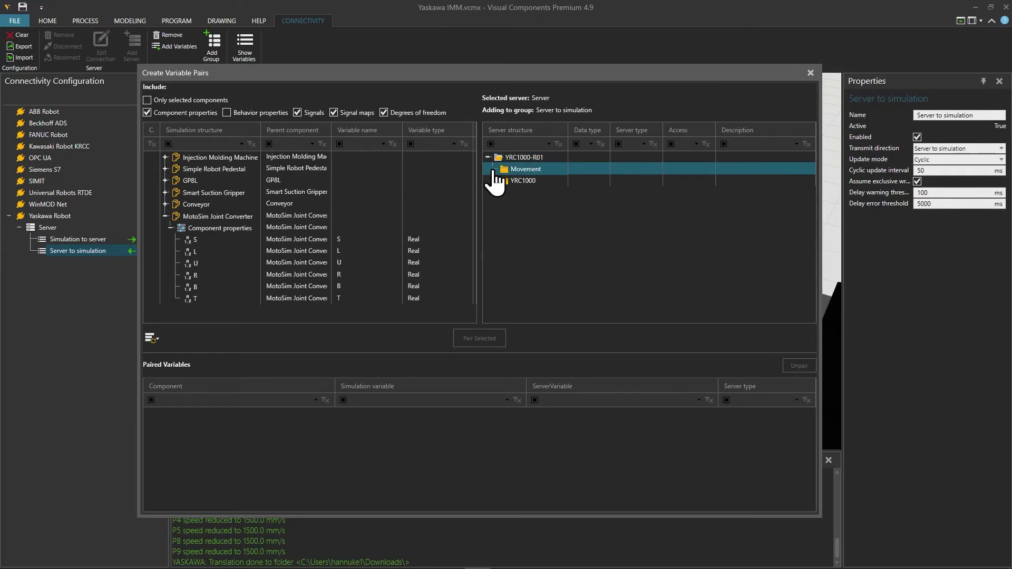
{"action": "left_click", "coordinate": [493, 169]}
{"action": "left_click", "coordinate": [524, 180]}
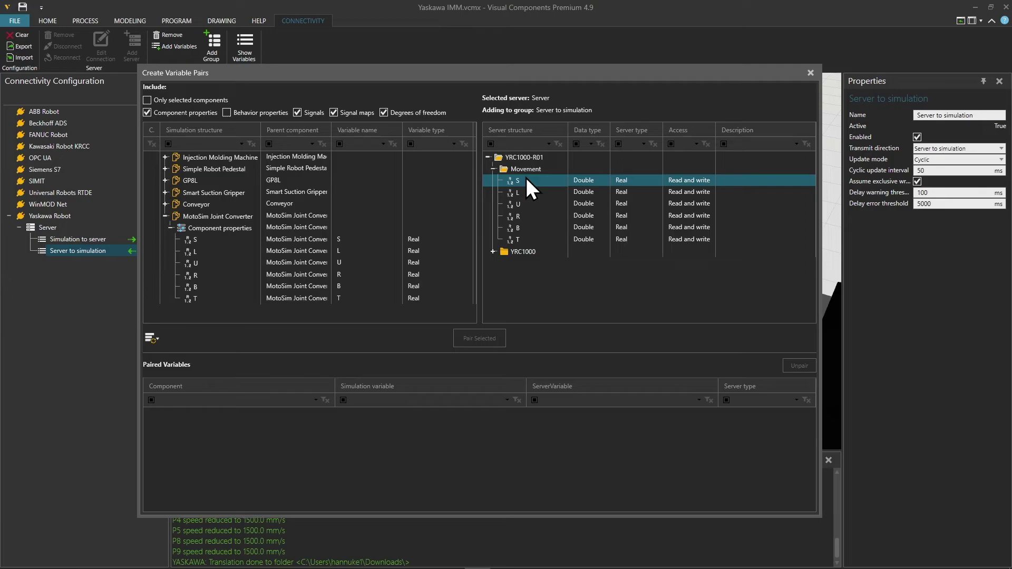
Step: Pair the converter's six joints S–T with the server's S–T Movement variables
{"action": "left_click", "coordinate": [533, 240], "text": "shift"}
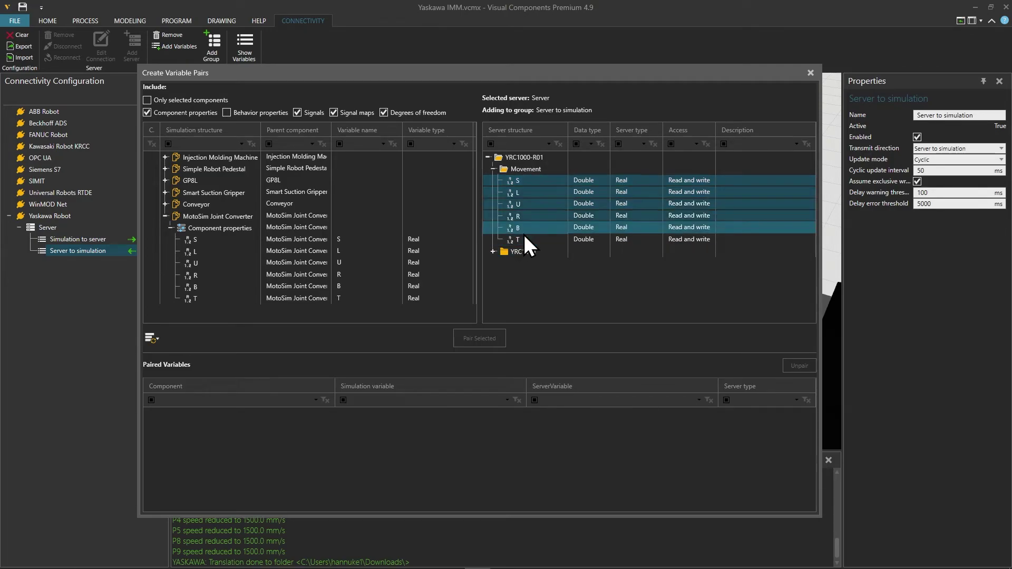
{"action": "left_click", "coordinate": [251, 239]}
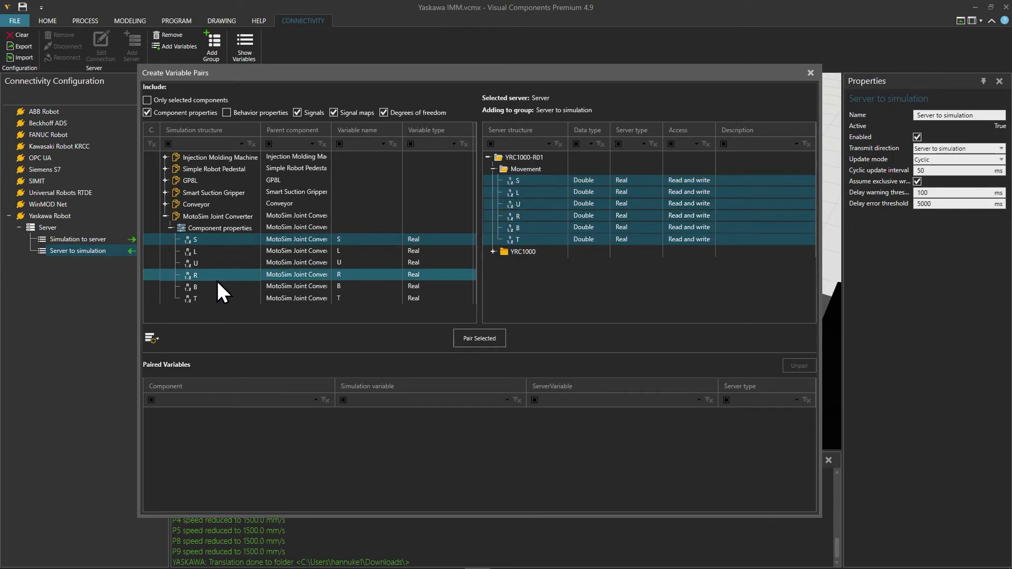
{"action": "left_click", "coordinate": [212, 297], "text": "shift"}
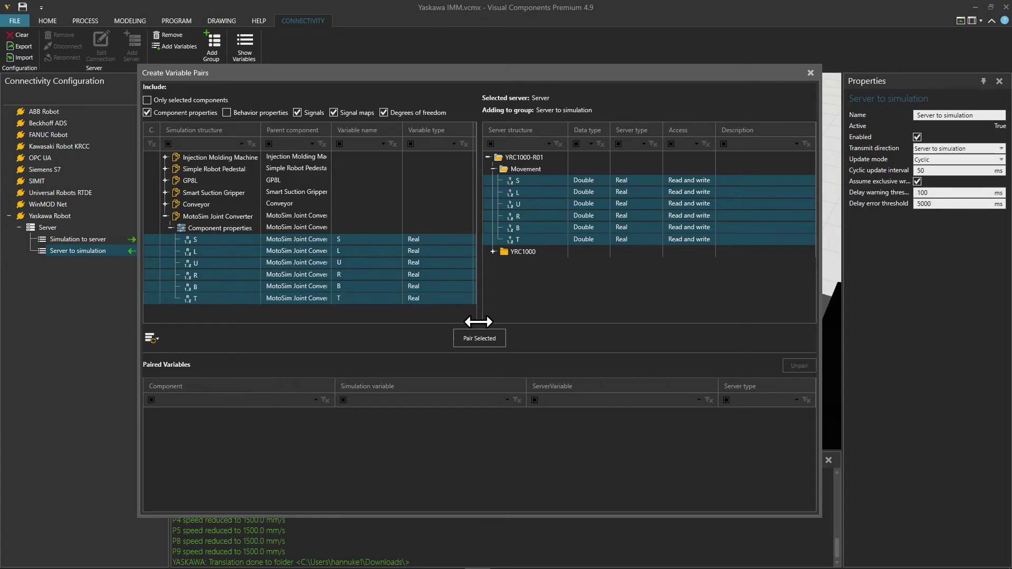
{"action": "left_click", "coordinate": [480, 338]}
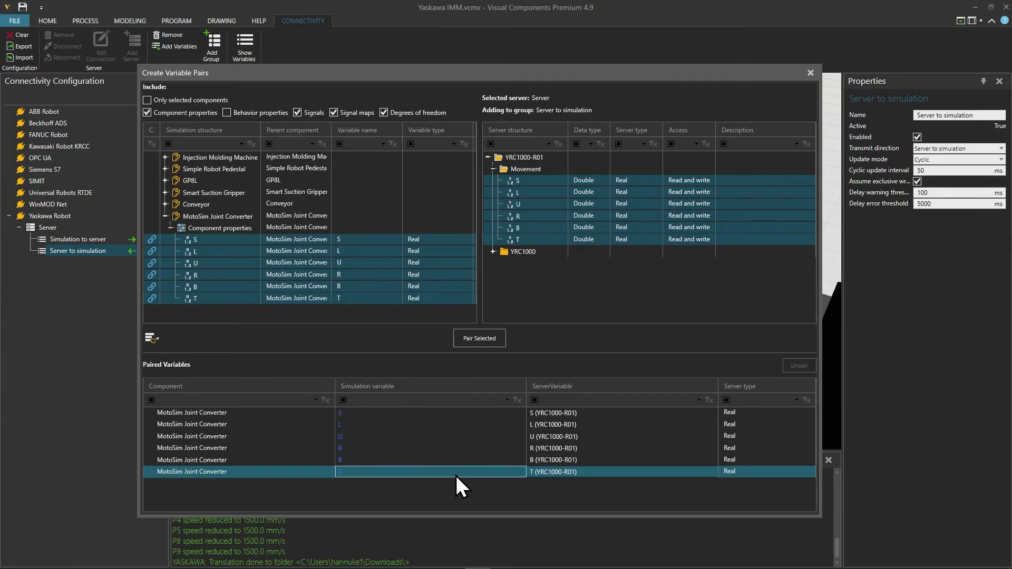
{"action": "left_click", "coordinate": [165, 217]}
{"action": "left_click", "coordinate": [165, 180]}
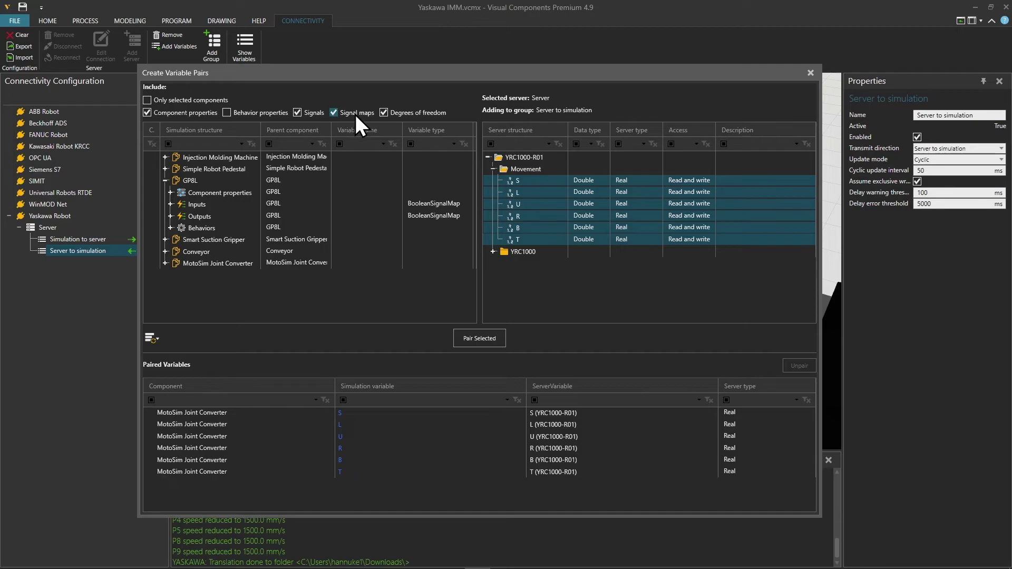
Step: List GP8L's output signals and the YRC1000 IO > External Output signals
{"action": "left_click", "coordinate": [221, 217]}
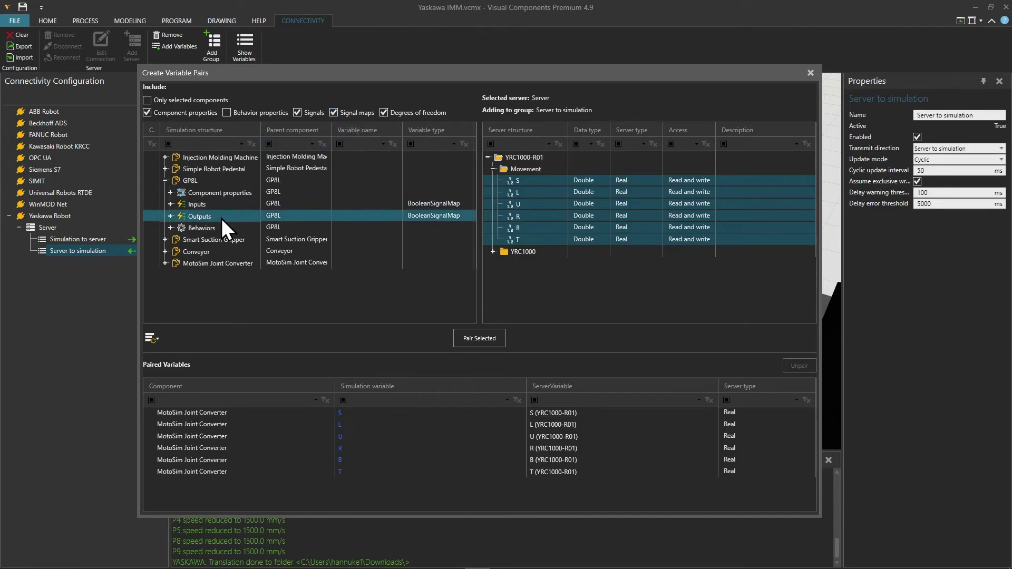
{"action": "left_click", "coordinate": [170, 216]}
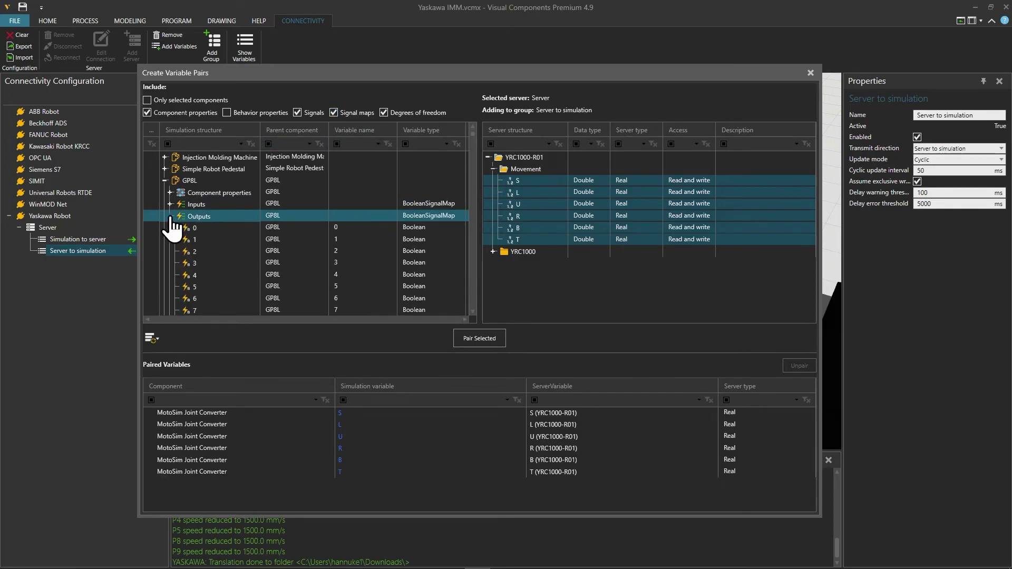
{"action": "left_click", "coordinate": [493, 169]}
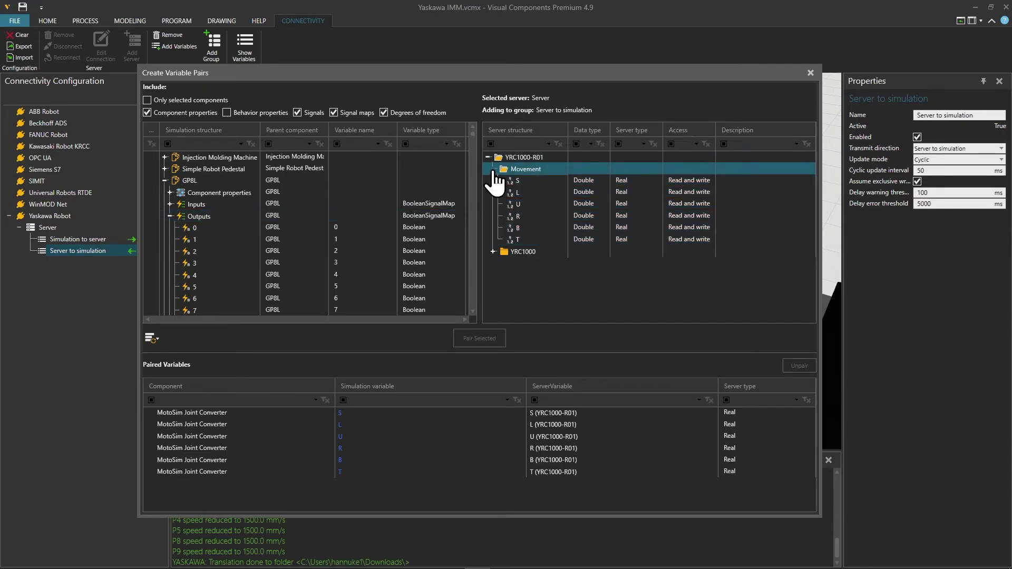
{"action": "left_click", "coordinate": [494, 169]}
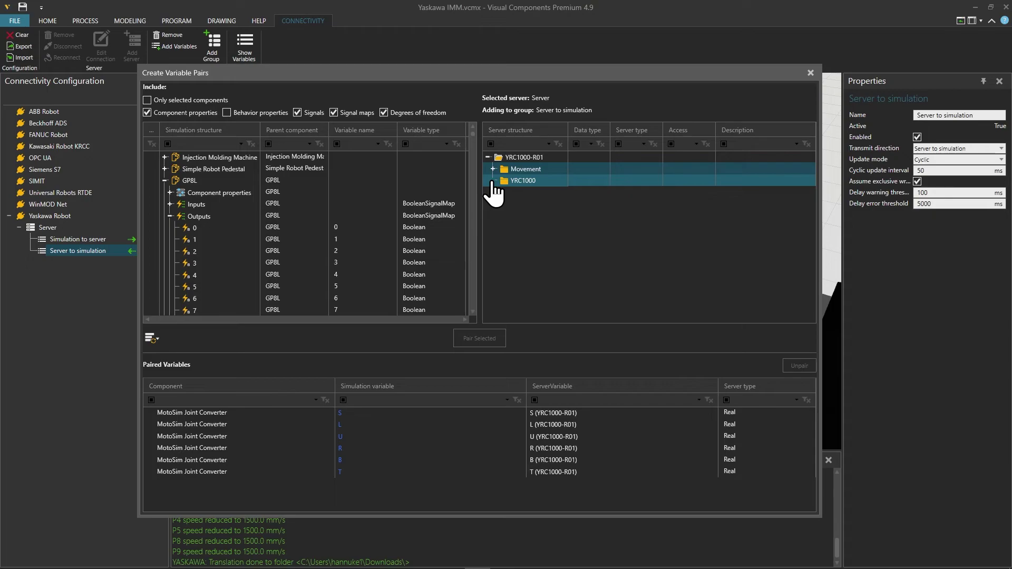
{"action": "left_click", "coordinate": [493, 181]}
{"action": "left_click", "coordinate": [499, 204]}
{"action": "left_click", "coordinate": [498, 205]}
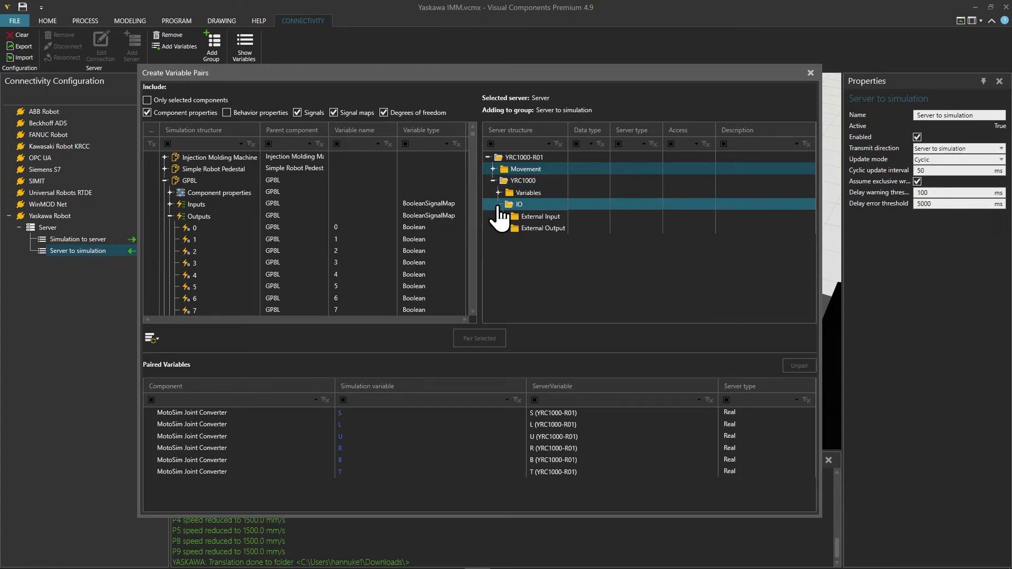
{"action": "left_click", "coordinate": [503, 228]}
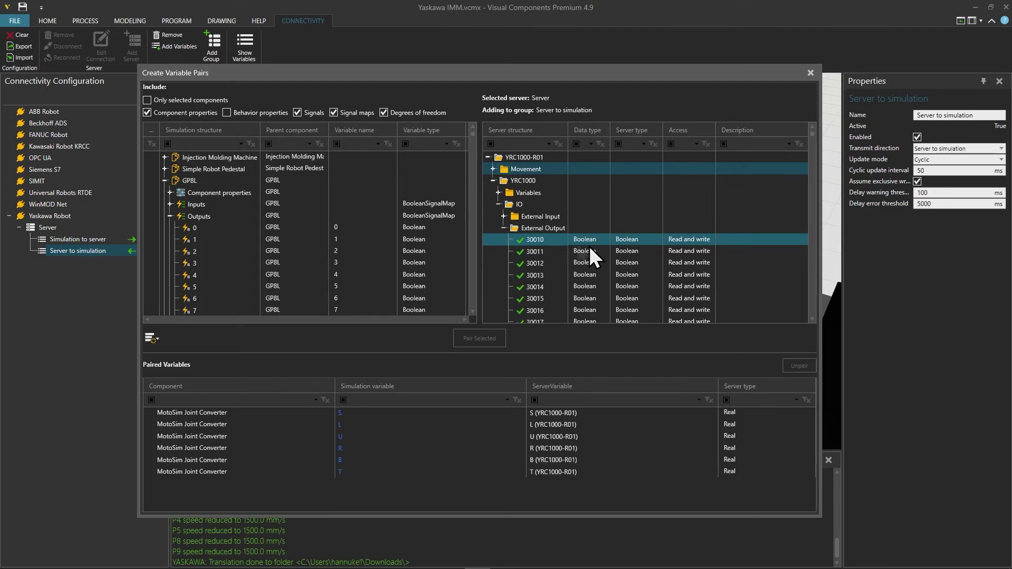
Step: Pair GP8L Outputs.1 with server external output 30030
{"action": "left_click", "coordinate": [539, 228]}
{"action": "scroll", "coordinate": [546, 229], "scroll_direction": "down", "scroll_amount": 6}
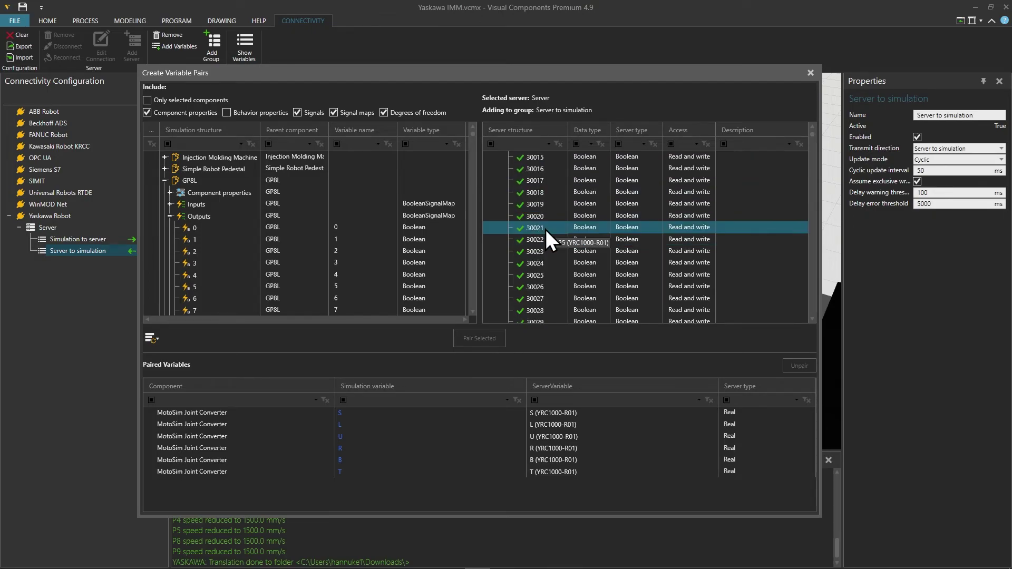
{"action": "left_click", "coordinate": [543, 265]}
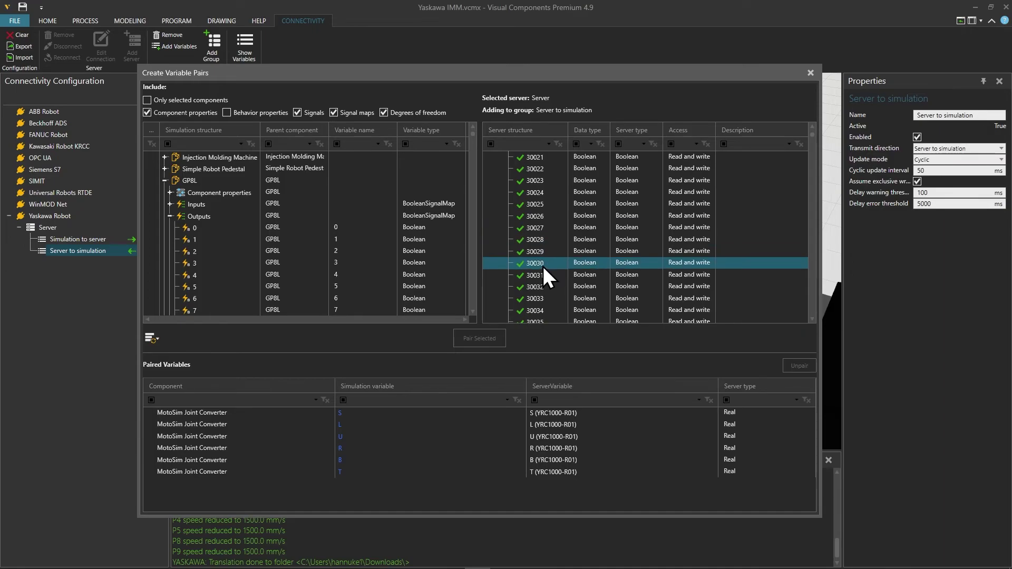
{"action": "left_click", "coordinate": [230, 240]}
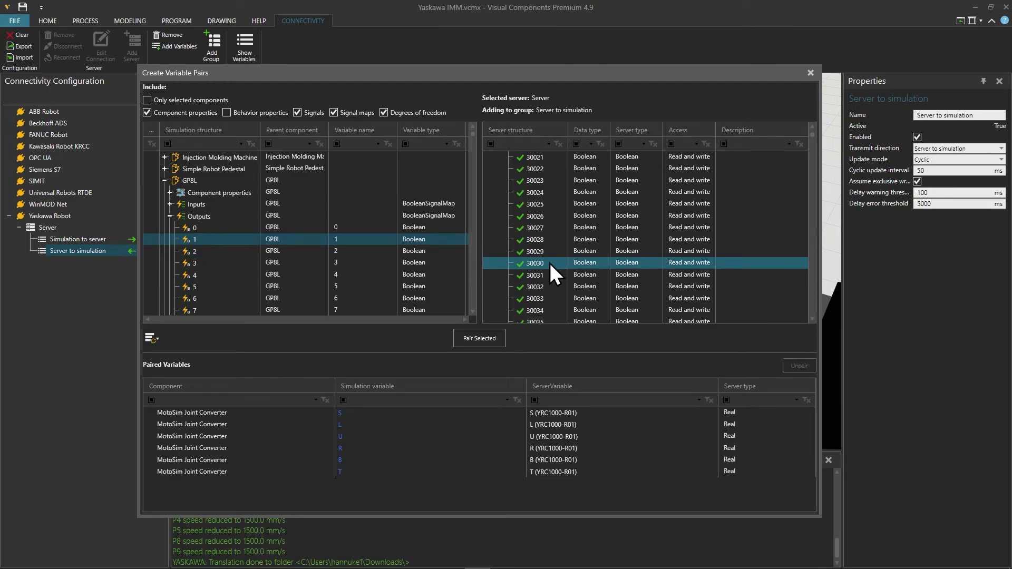
{"action": "left_click", "coordinate": [480, 338]}
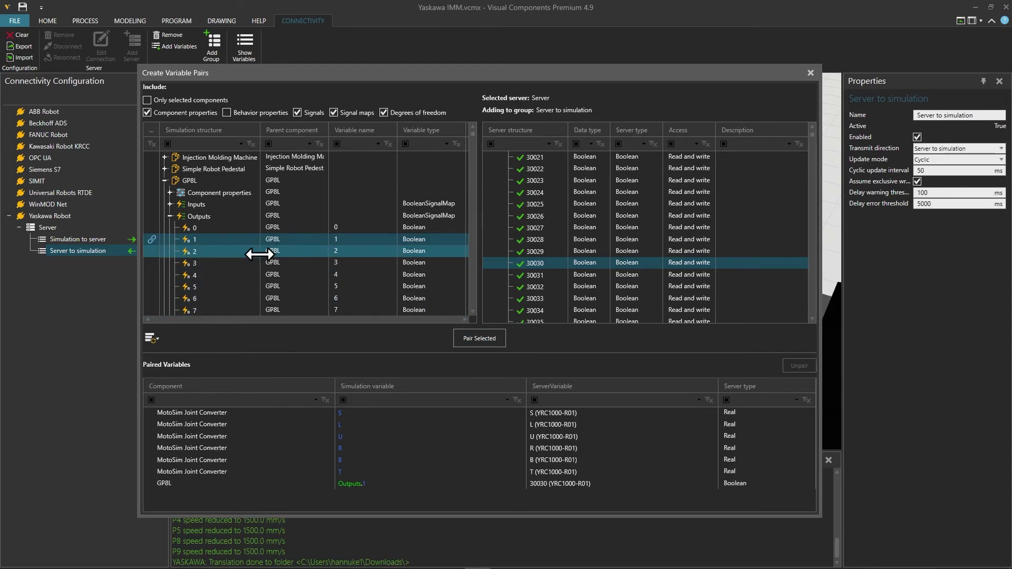
Step: Pair GP8L Outputs.2 with server external output 30031
{"action": "left_click", "coordinate": [214, 250]}
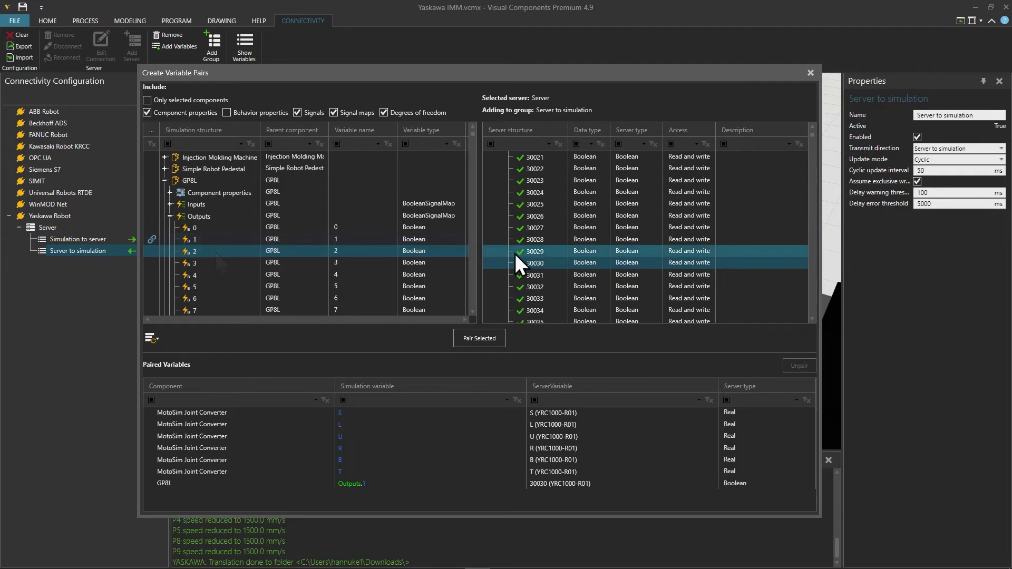
{"action": "left_click", "coordinate": [555, 277]}
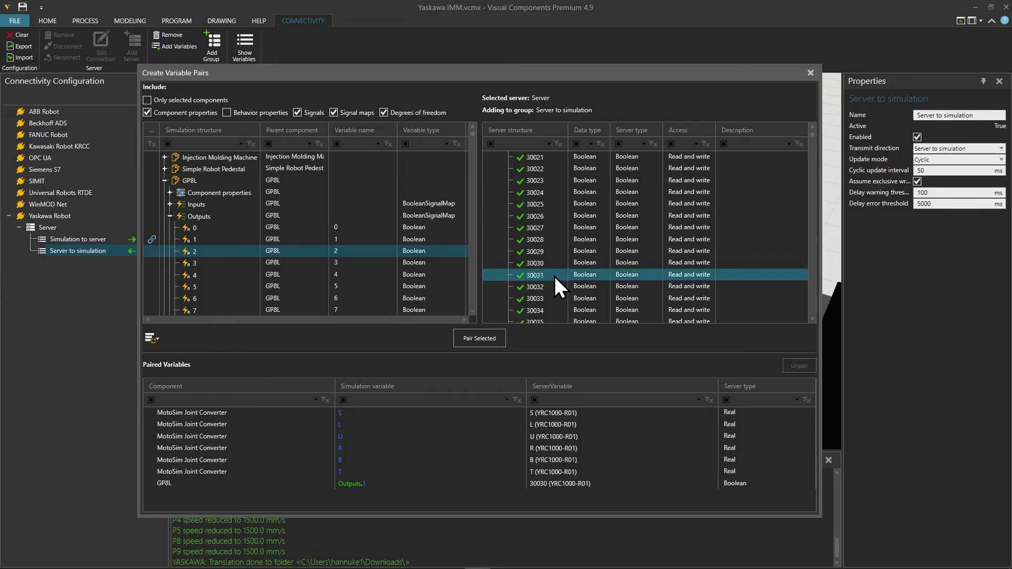
{"action": "left_click", "coordinate": [486, 337]}
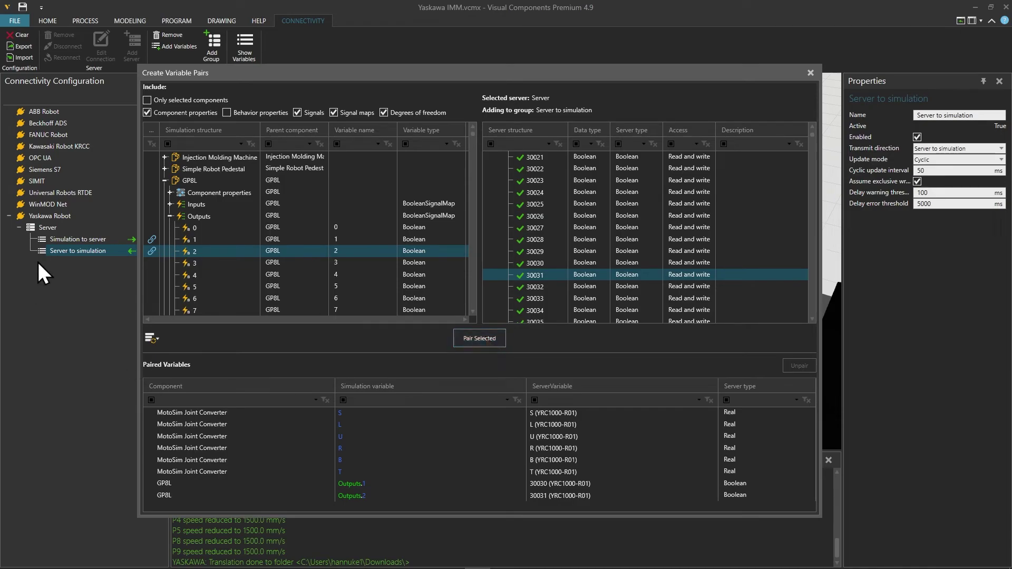
Step: Switch to the Simulation to server group and list GP8L inputs and server External Inputs
{"action": "left_click", "coordinate": [70, 239]}
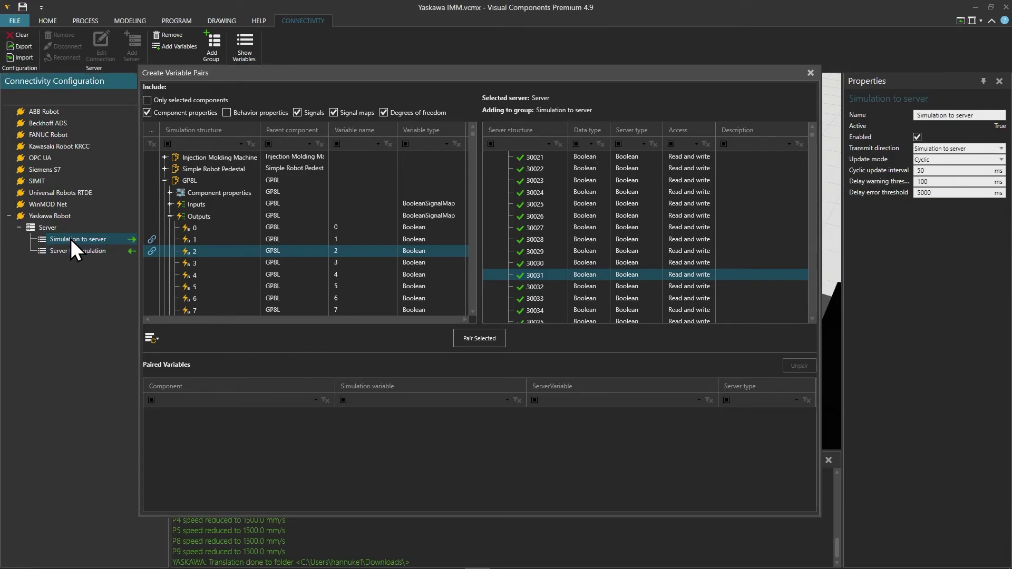
{"action": "left_click", "coordinate": [170, 216]}
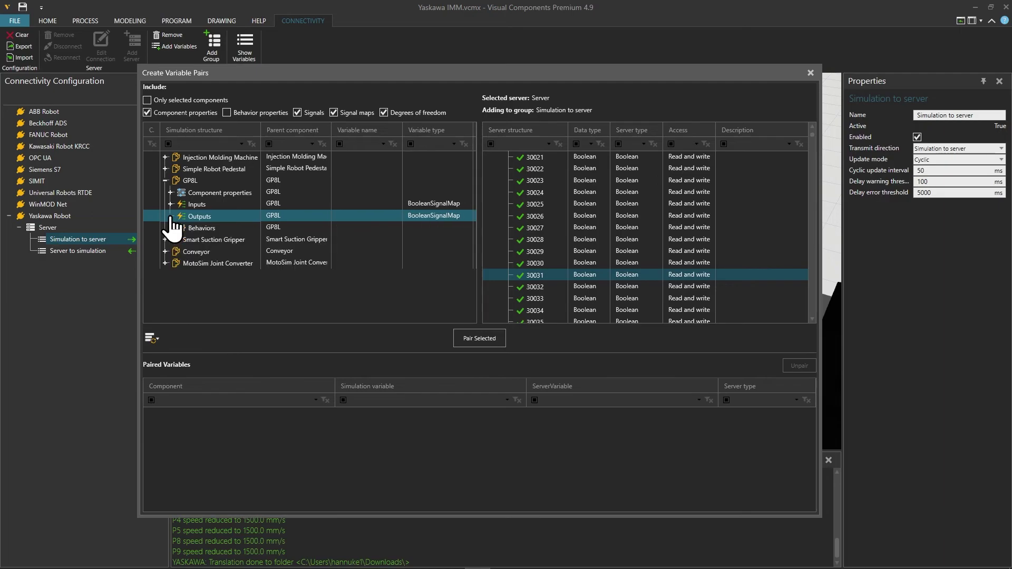
{"action": "left_click", "coordinate": [170, 204]}
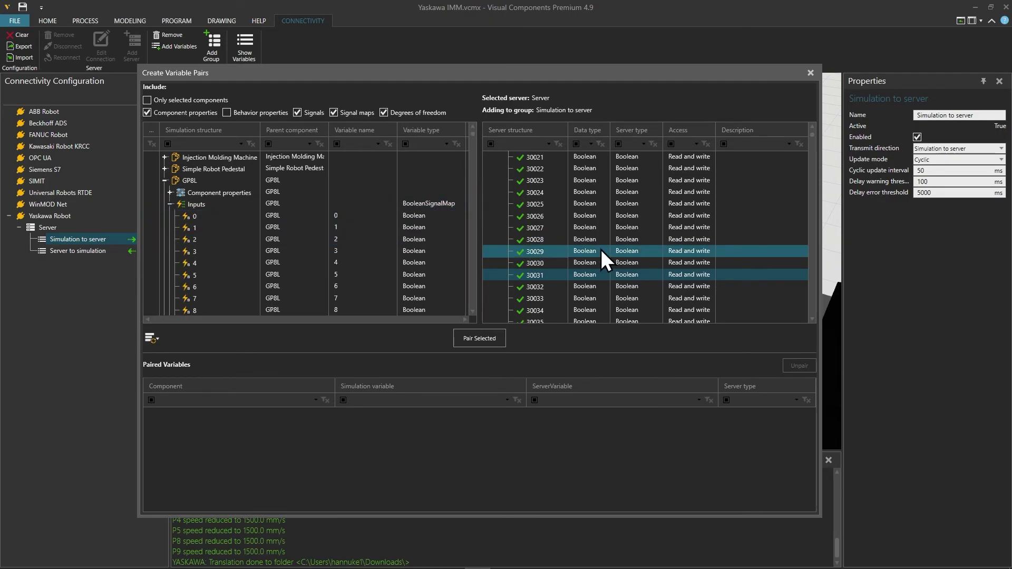
{"action": "scroll", "coordinate": [576, 251], "scroll_direction": "up", "scroll_amount": 6}
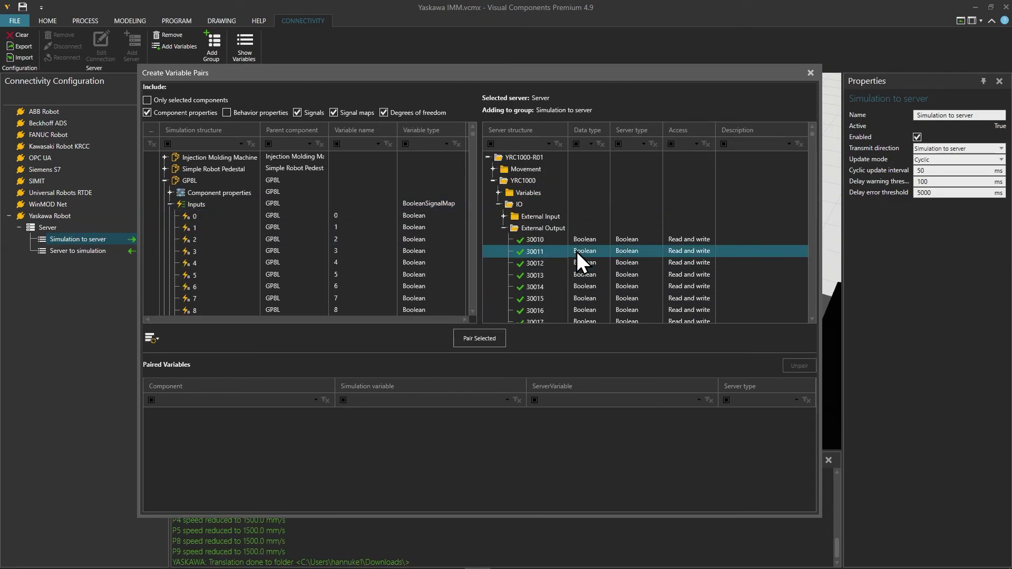
{"action": "left_click", "coordinate": [505, 228]}
{"action": "left_click", "coordinate": [504, 218]}
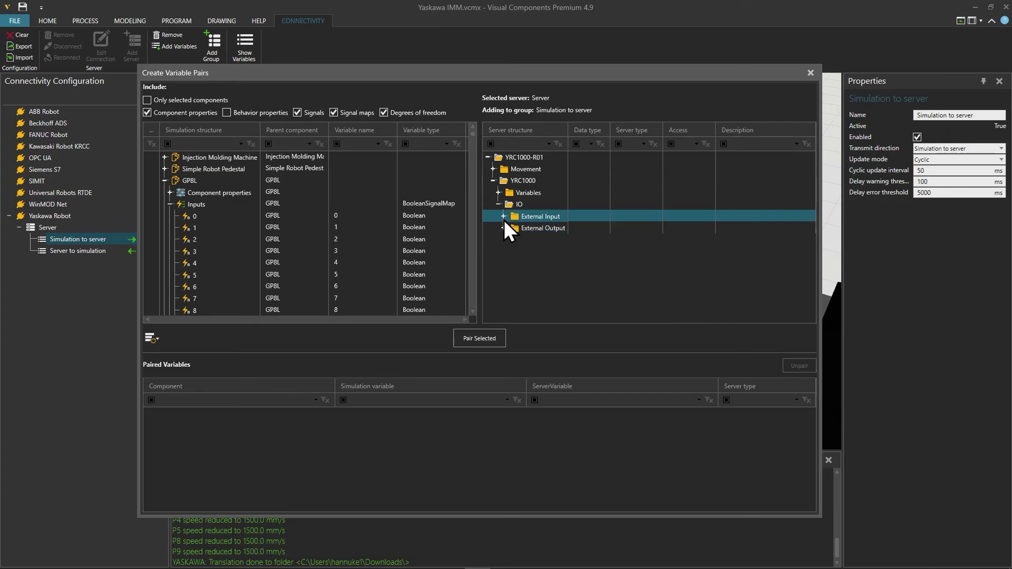
{"action": "left_click", "coordinate": [504, 216]}
Step: Pair GP8L Inputs.1 with controller external input 20030
{"action": "left_click", "coordinate": [538, 240]}
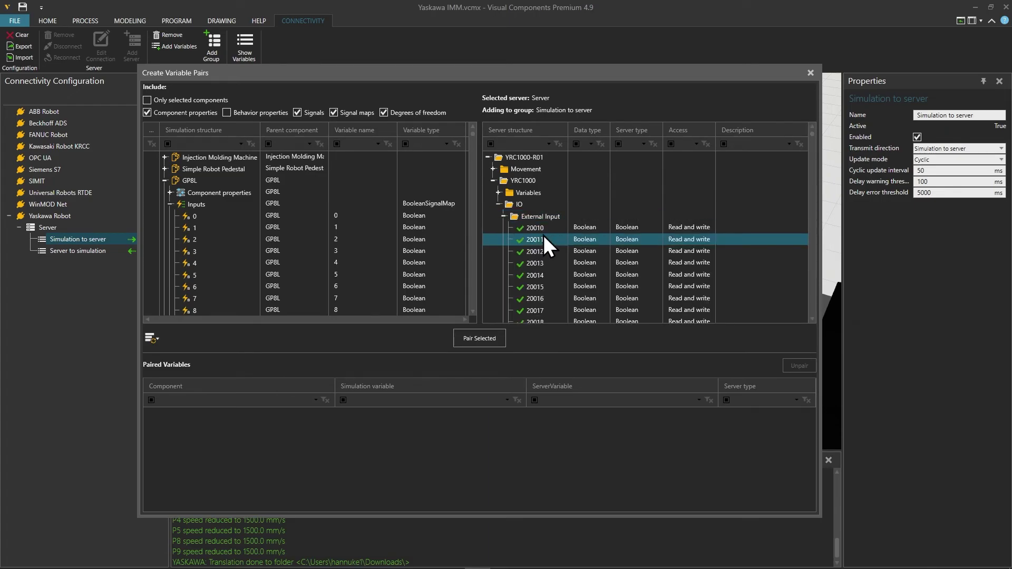
{"action": "left_click", "coordinate": [378, 237]}
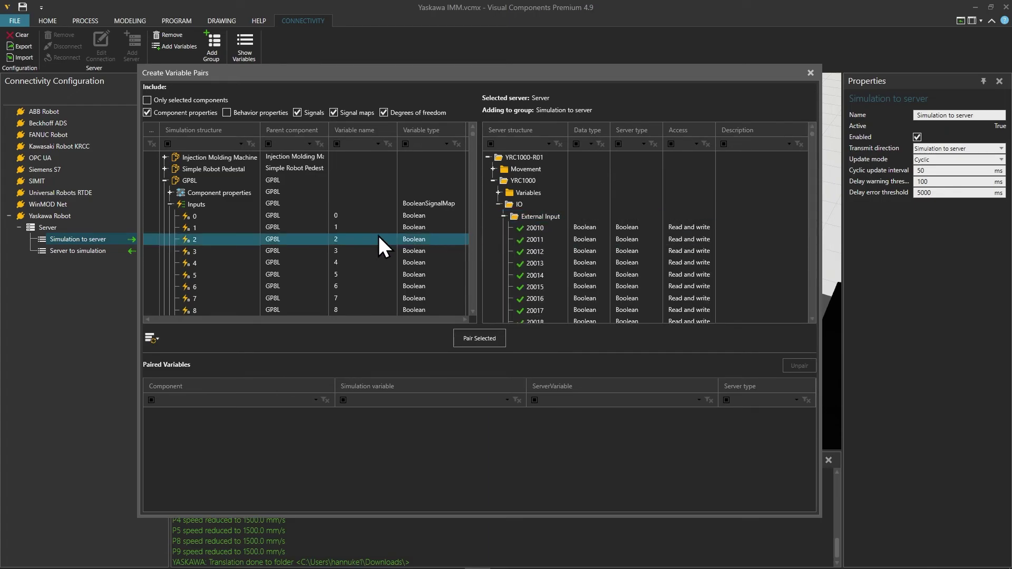
{"action": "left_click", "coordinate": [224, 231]}
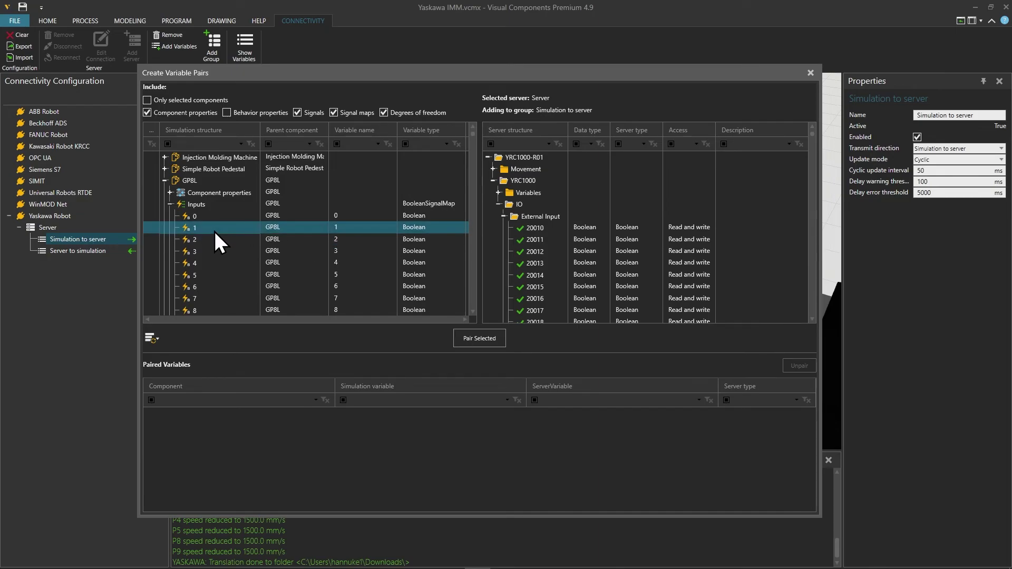
{"action": "left_click", "coordinate": [547, 240]}
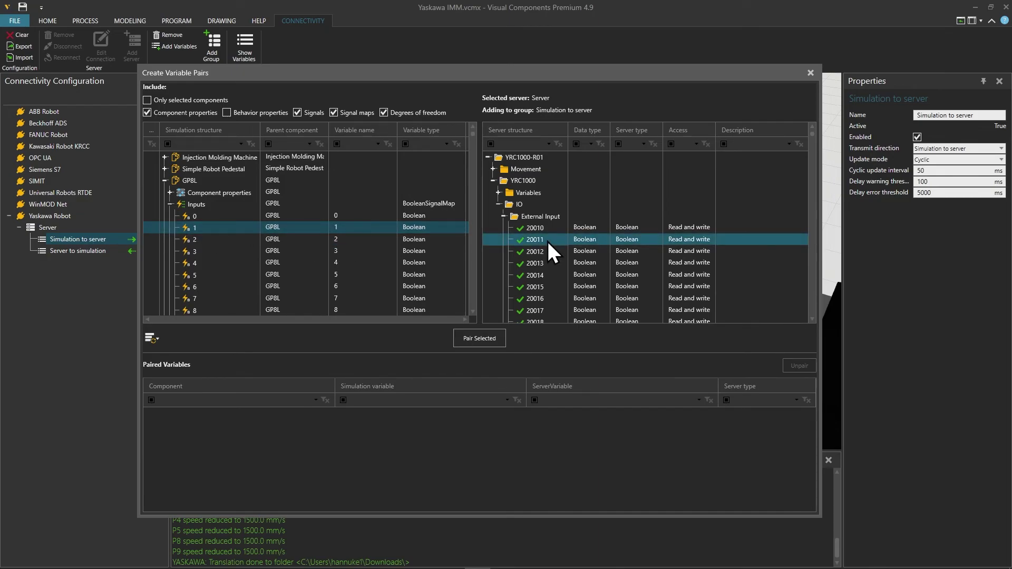
{"action": "mouse_move", "coordinate": [547, 240]}
{"action": "left_mouse_down"}
{"action": "mouse_move", "coordinate": [558, 217]}
{"action": "mouse_move", "coordinate": [556, 253]}
{"action": "left_mouse_up"}
{"action": "scroll", "coordinate": [558, 217], "scroll_direction": "down", "scroll_amount": 6}
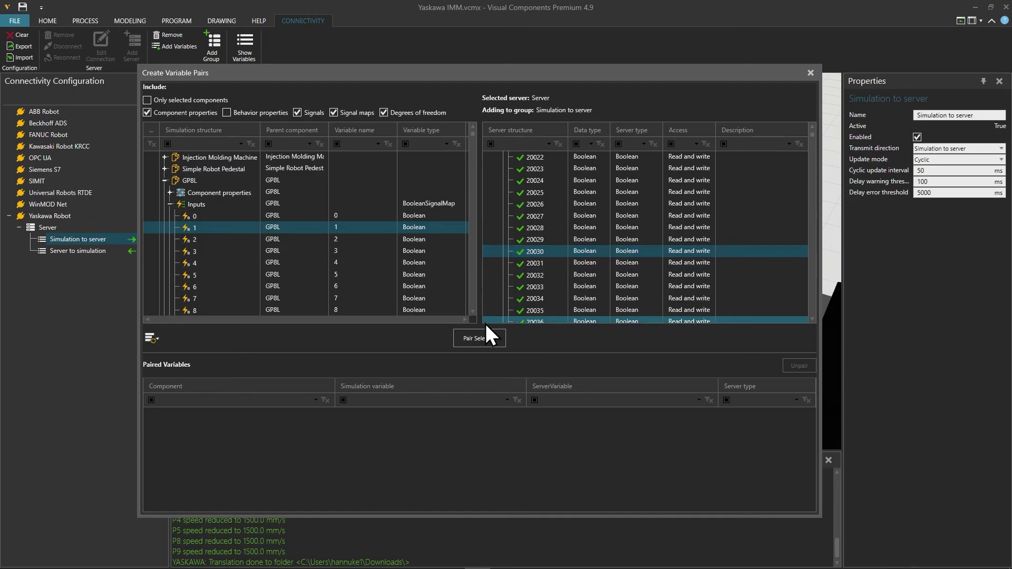
{"action": "left_click", "coordinate": [481, 337]}
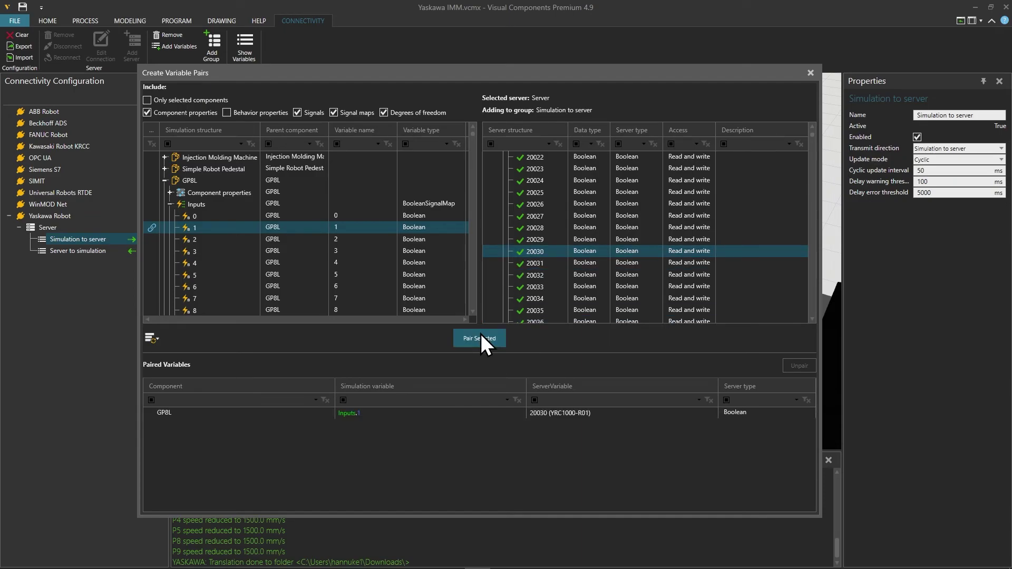
Step: Close the pairing window, uncheck GP8L's Executor IsEnabled, and unpin both side panels
{"action": "left_click", "coordinate": [810, 73]}
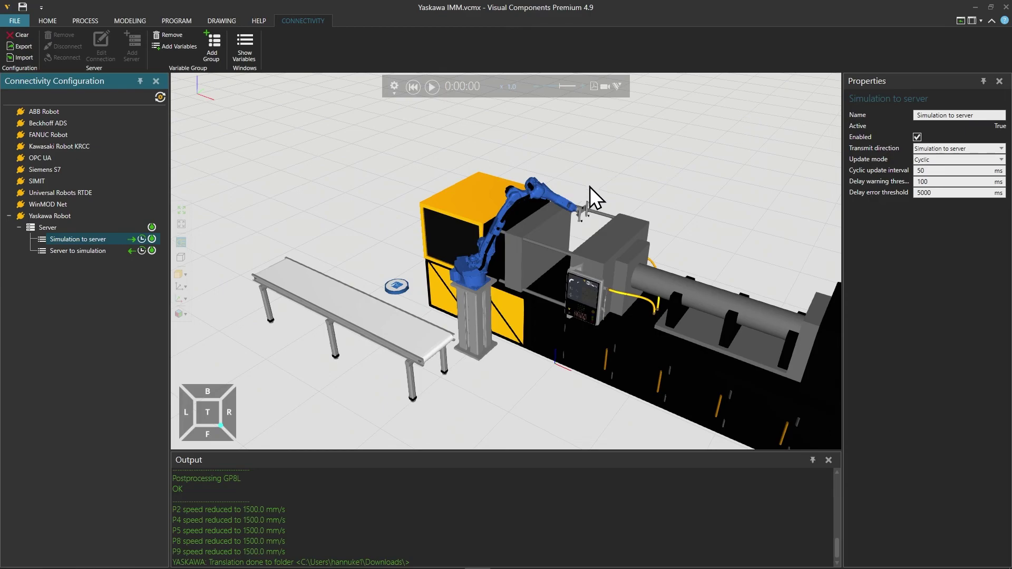
{"action": "left_click", "coordinate": [479, 269]}
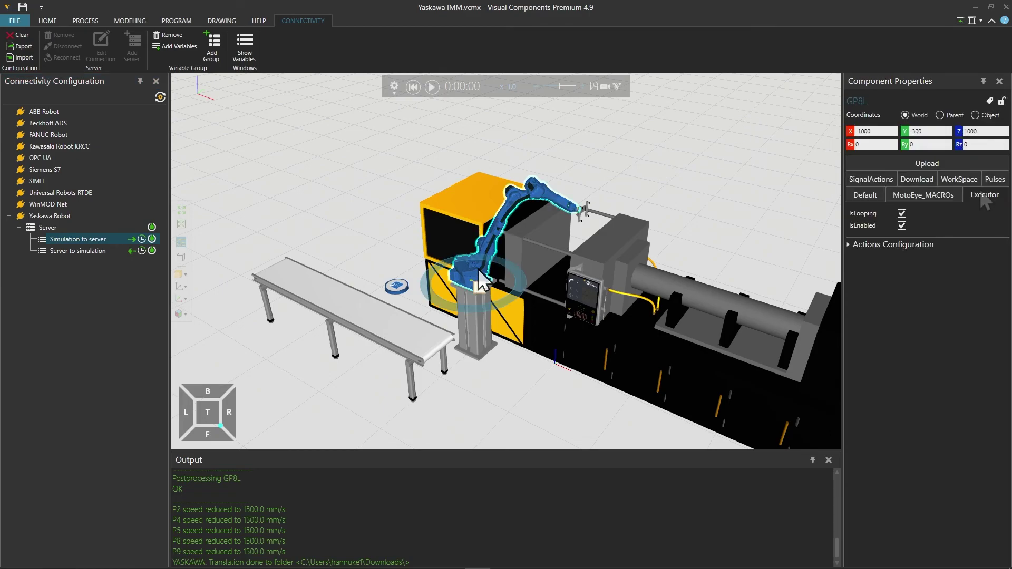
{"action": "left_click", "coordinate": [902, 226]}
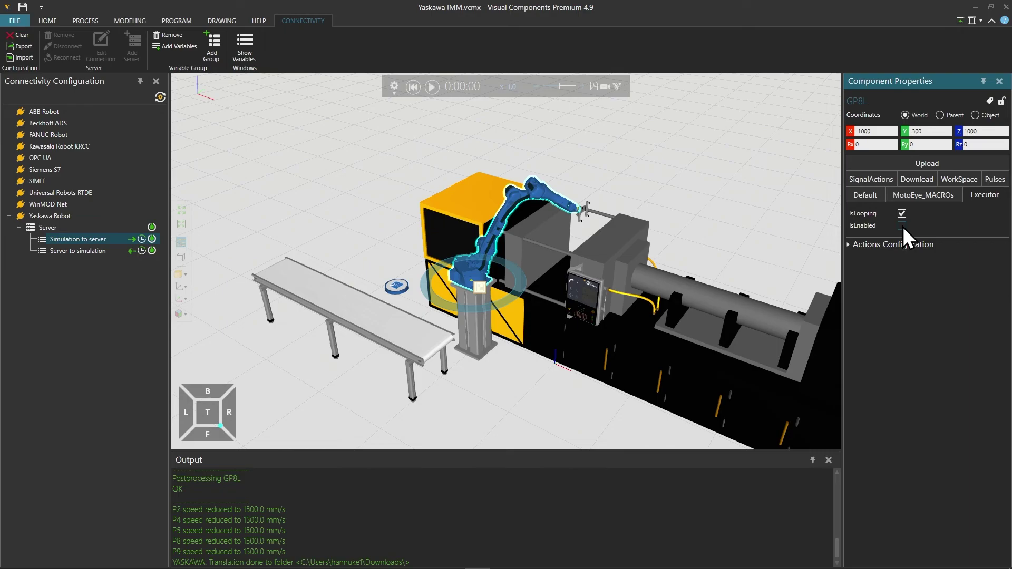
{"action": "left_click", "coordinate": [984, 83]}
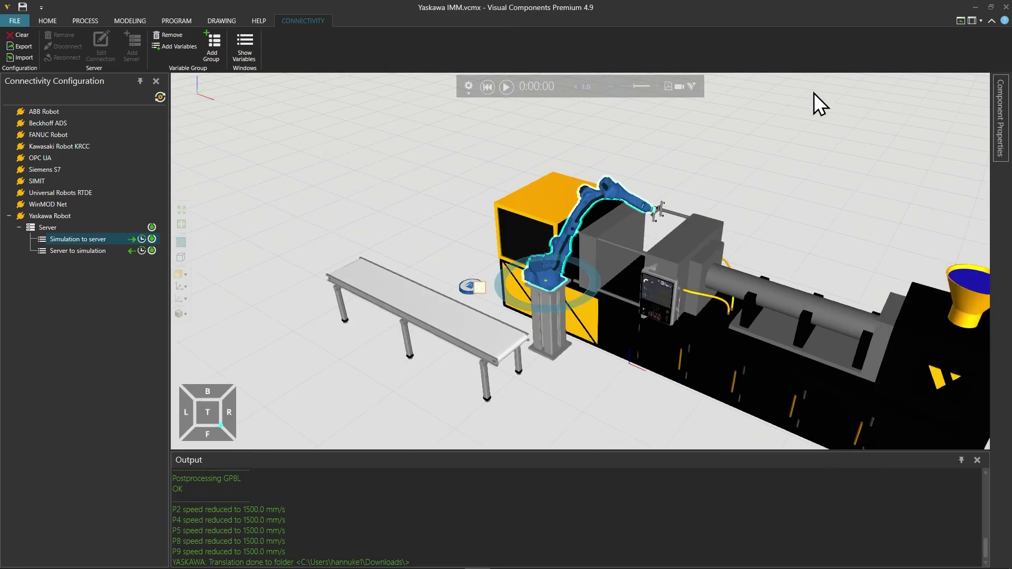
{"action": "left_click", "coordinate": [141, 83]}
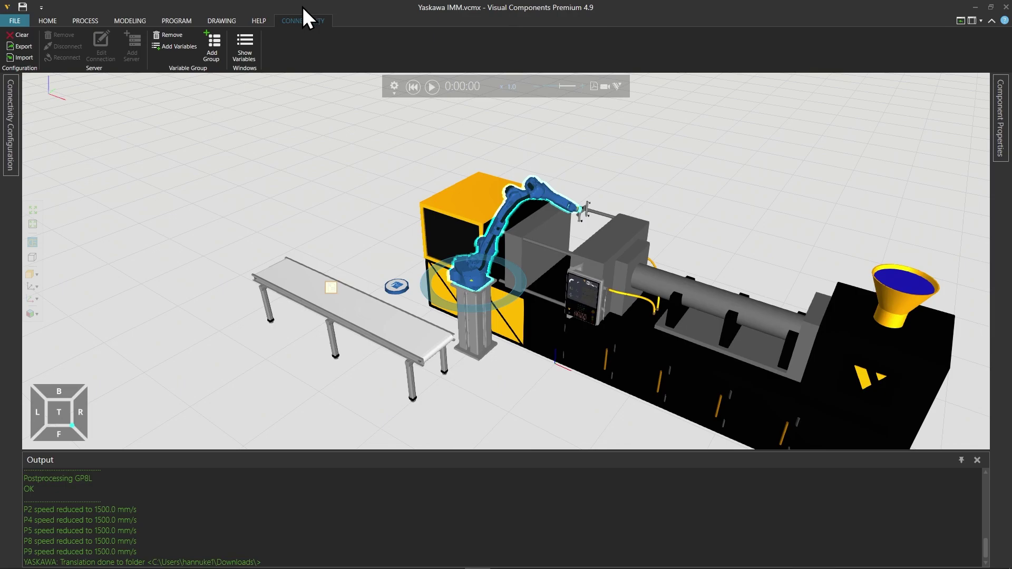
Step: Snap Visual Components left and MotoSim right, arranging the pendant screen and keypad
{"action": "key", "text": "super+Left"}
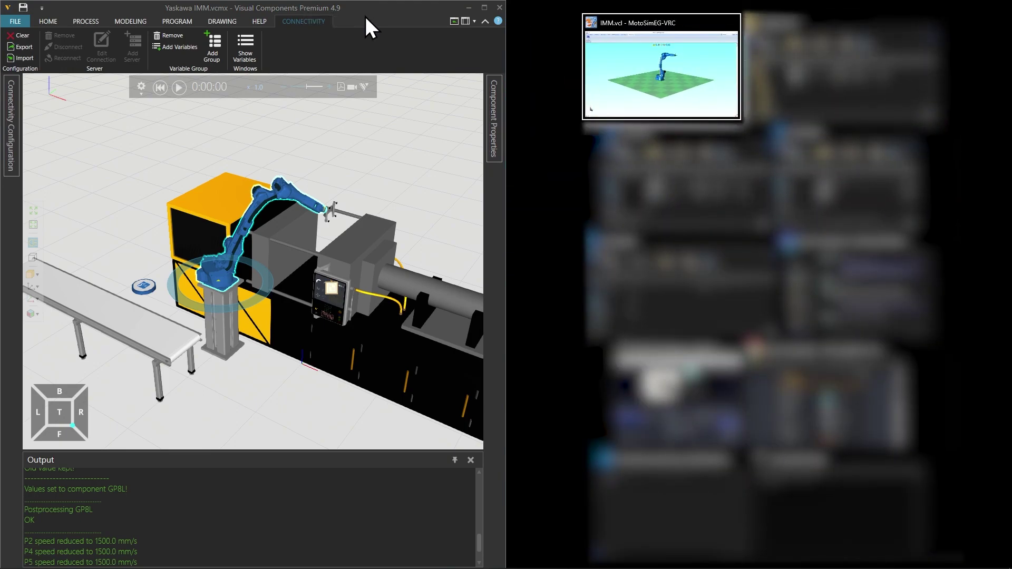
{"action": "left_click", "coordinate": [693, 89]}
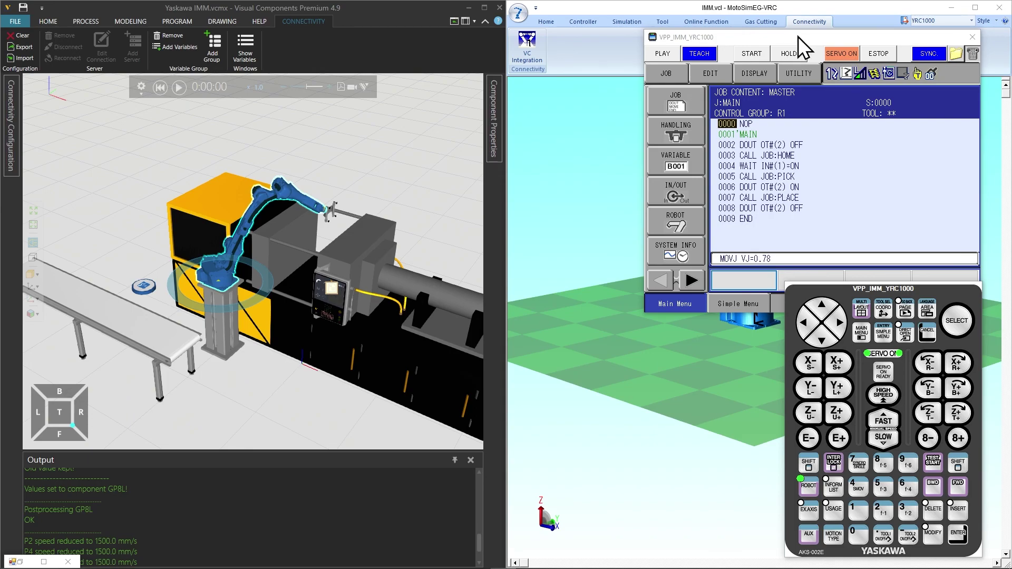
{"action": "left_click_drag", "start_coordinate": [798, 36], "coordinate": [656, 286]}
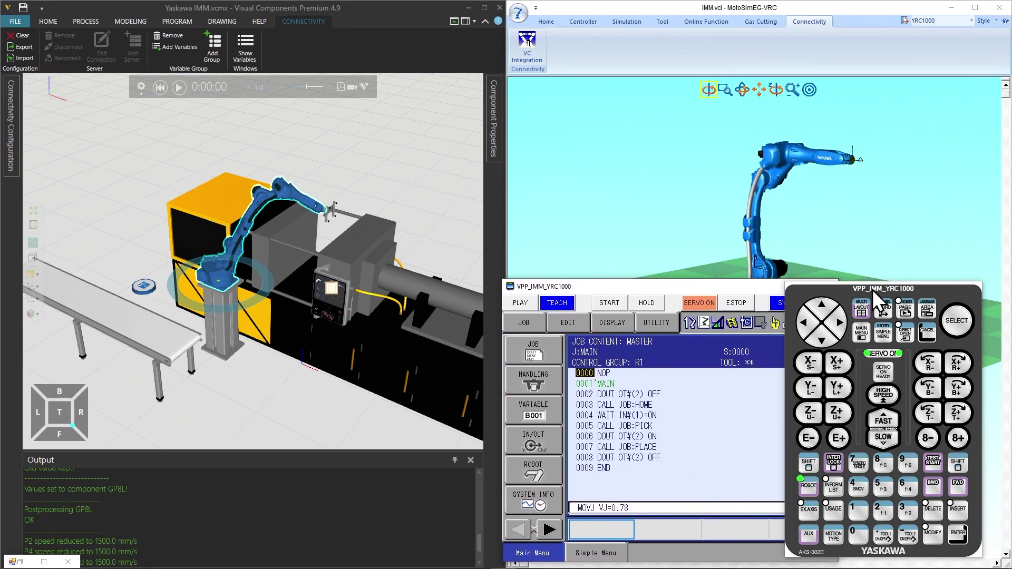
{"action": "left_click_drag", "start_coordinate": [872, 289], "coordinate": [902, 293]}
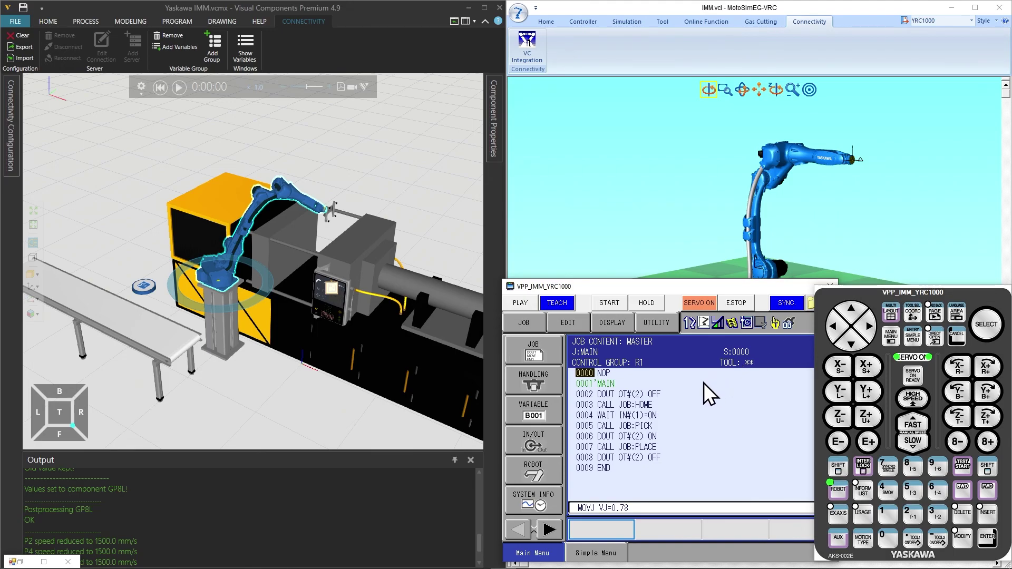
Step: Put the pendant in PLAY mode with AUTO cycle and display the MAIN job
{"action": "left_click", "coordinate": [528, 302]}
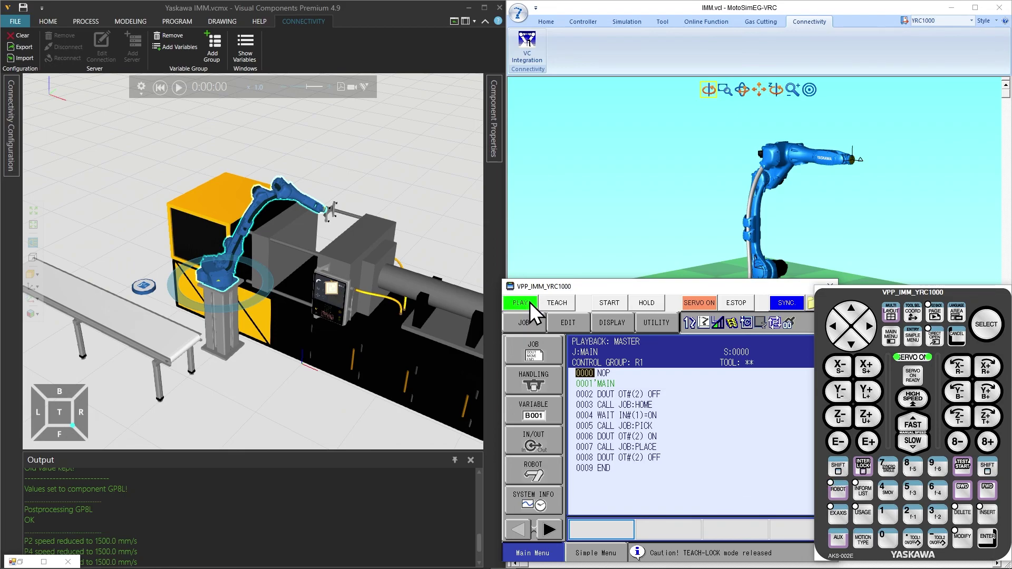
{"action": "left_click", "coordinate": [530, 349]}
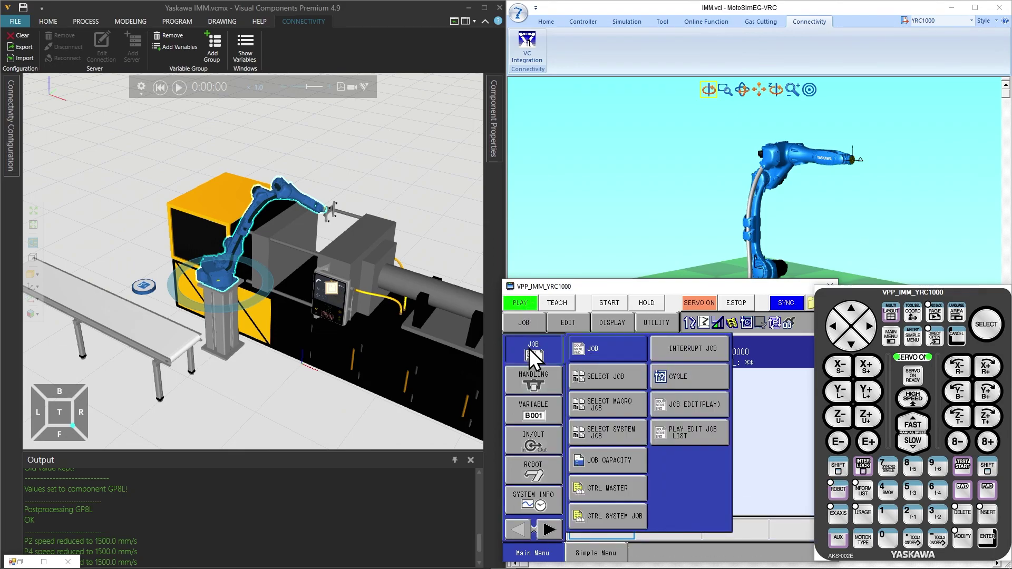
{"action": "left_click", "coordinate": [681, 372]}
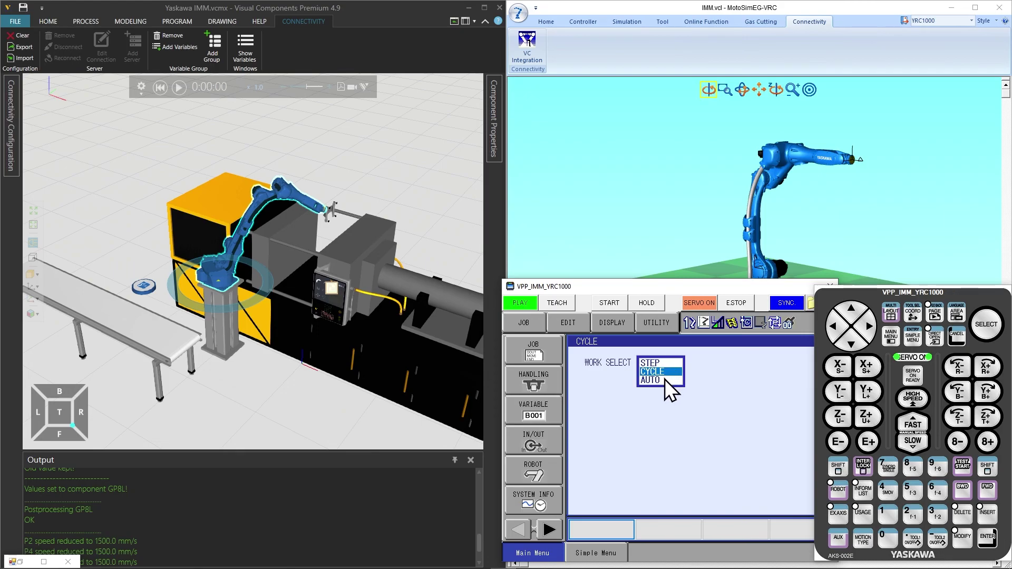
{"action": "left_click", "coordinate": [665, 380]}
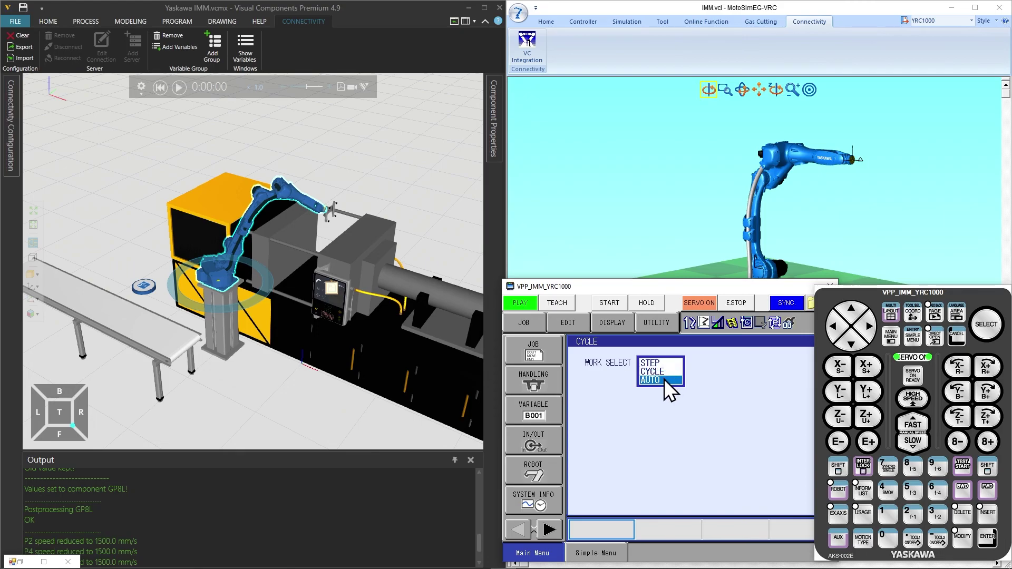
{"action": "left_click", "coordinate": [989, 542]}
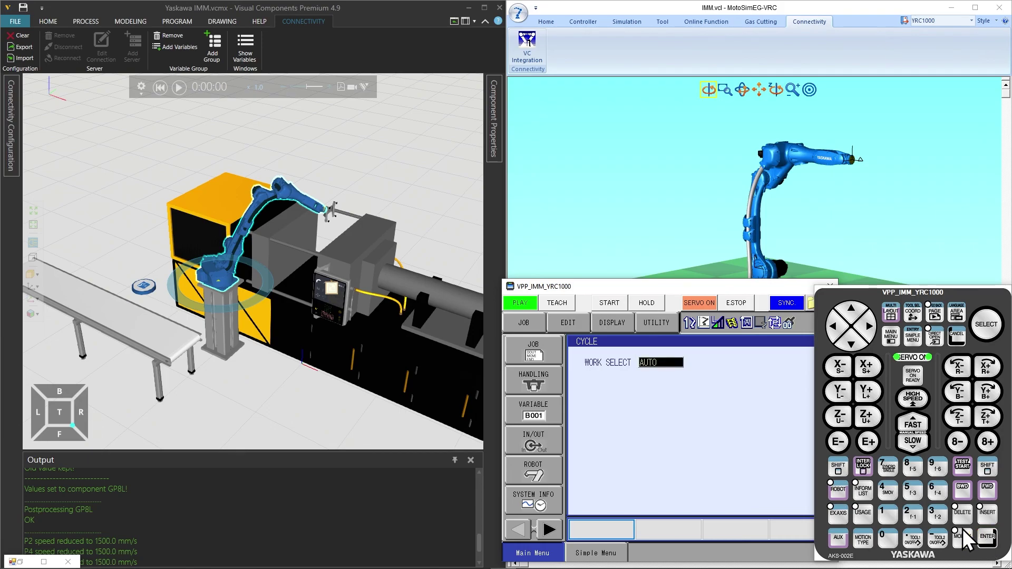
{"action": "left_click", "coordinate": [550, 341]}
{"action": "left_click", "coordinate": [582, 346]}
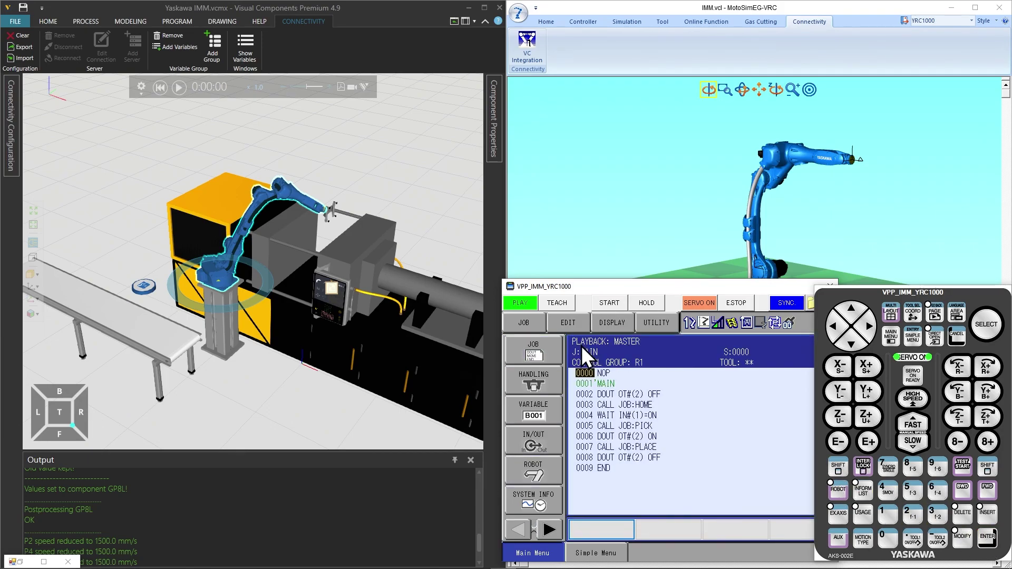
Step: Start the MAIN job on the pendant and play the Visual Components simulation
{"action": "left_click", "coordinate": [609, 303]}
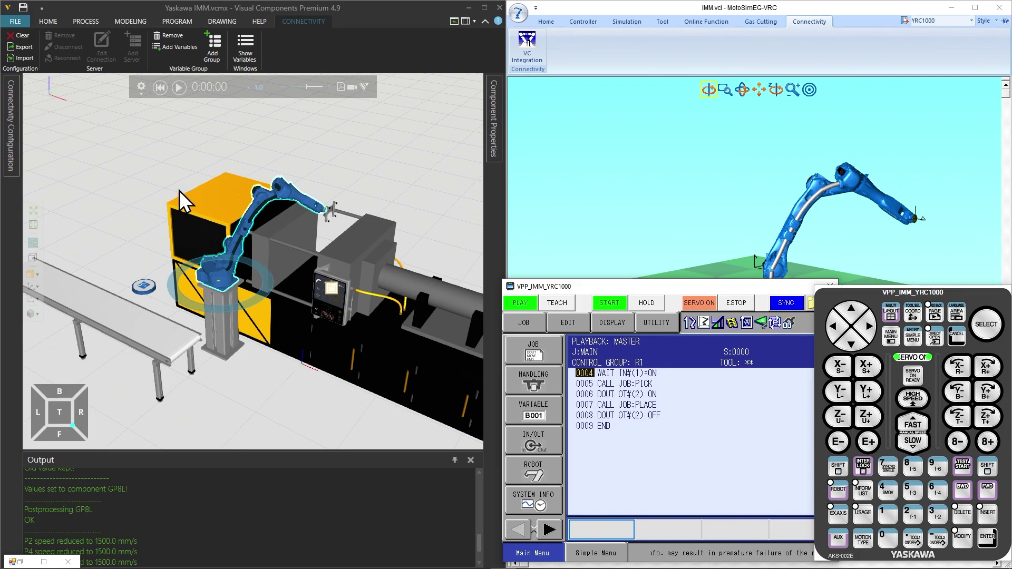
{"action": "left_click", "coordinate": [179, 88]}
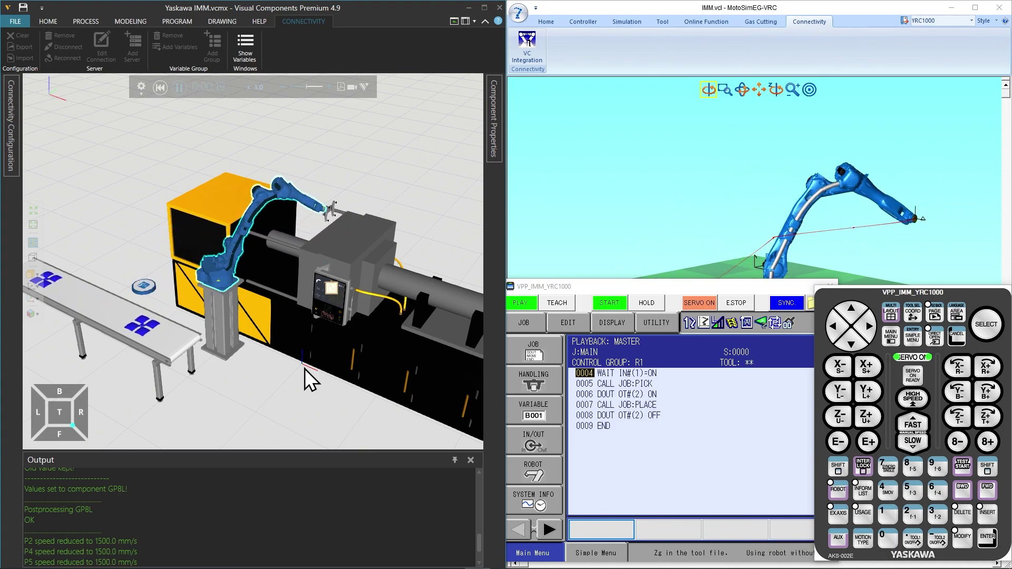
Step: Show the Connected Variables list and drag its splitter to enlarge the panel
{"action": "left_click", "coordinate": [252, 46]}
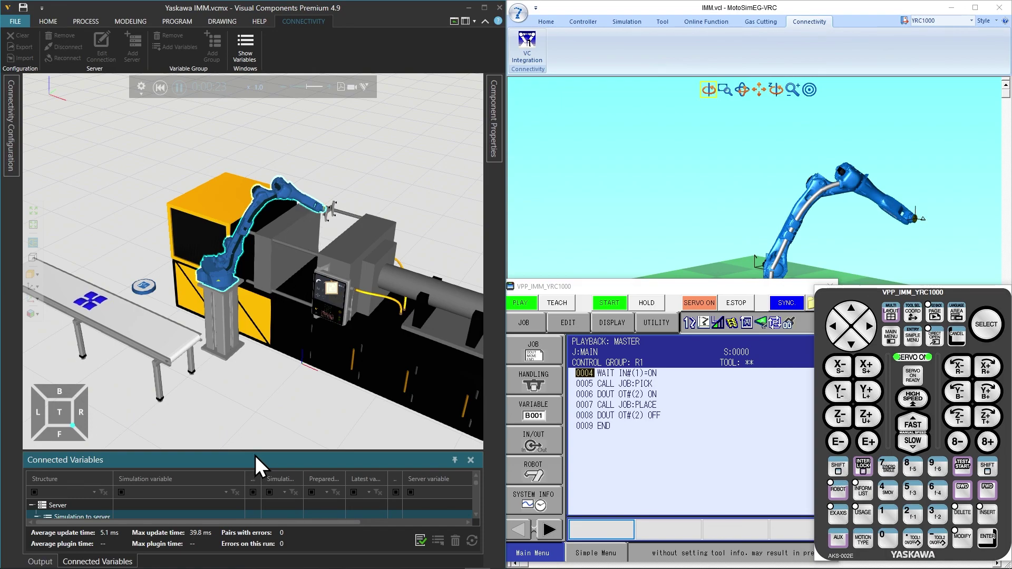
{"action": "left_click_drag", "start_coordinate": [277, 301], "coordinate": [277, 304]}
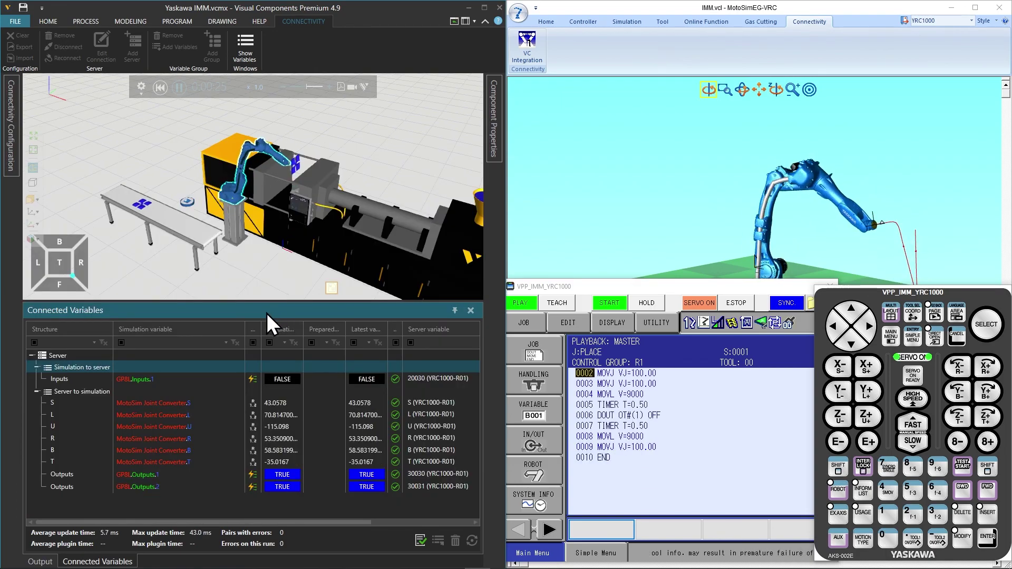